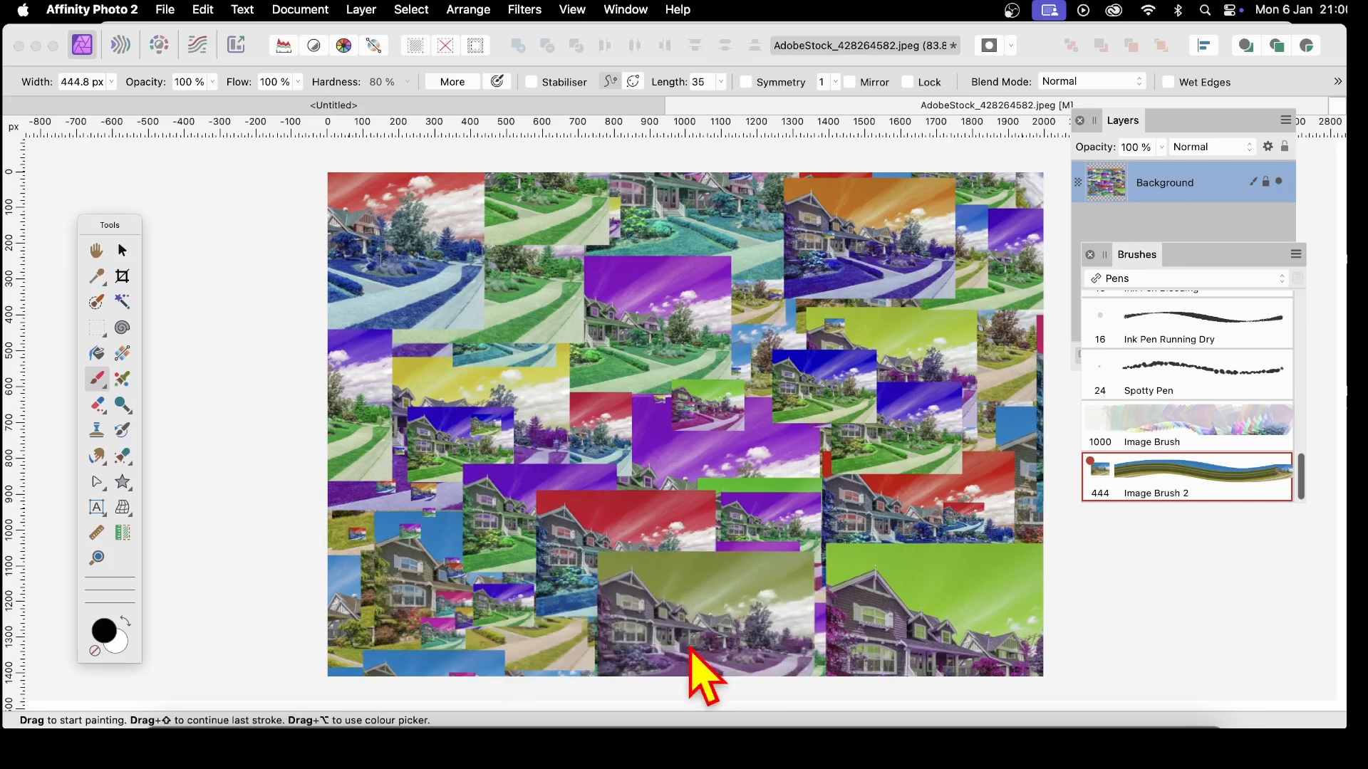
Step: Create a new brush from the selected house photo on the Background layer
left_click(690, 648)
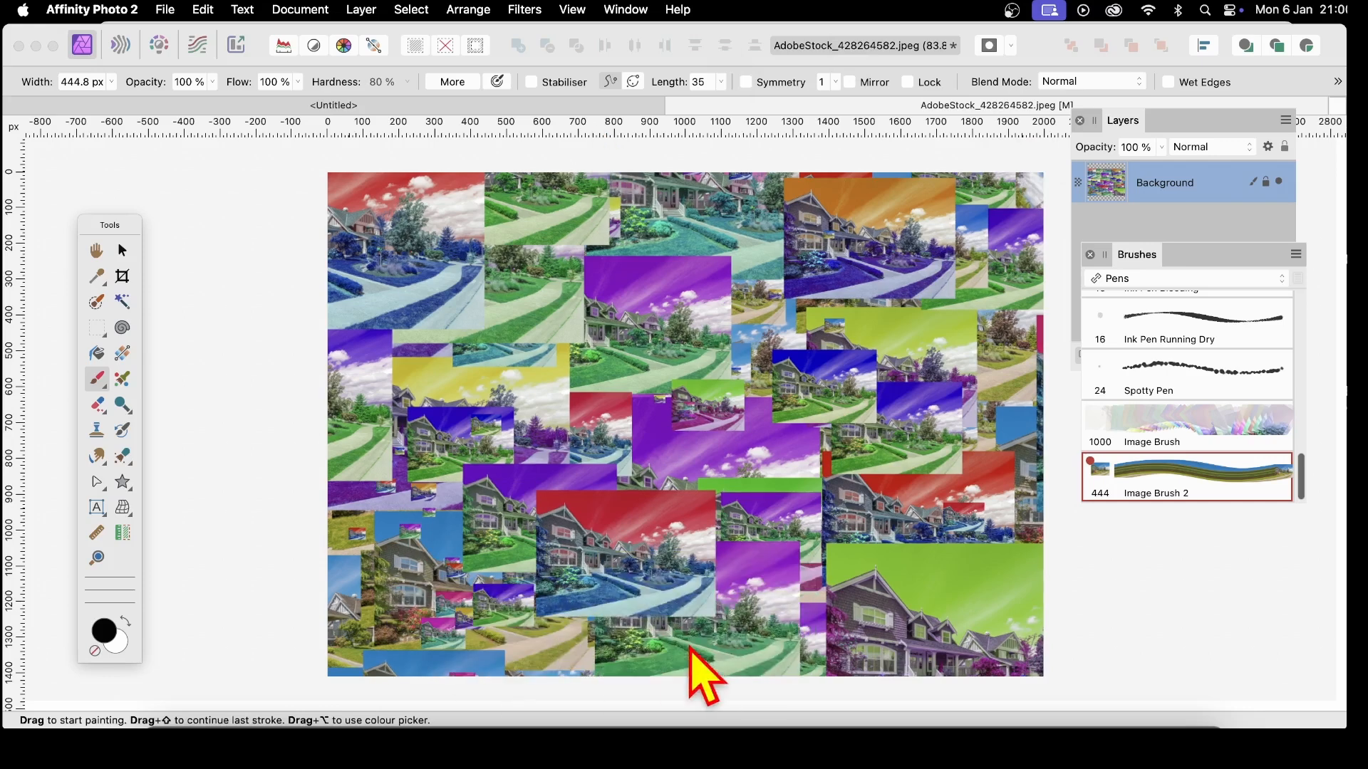
left_click(120, 247)
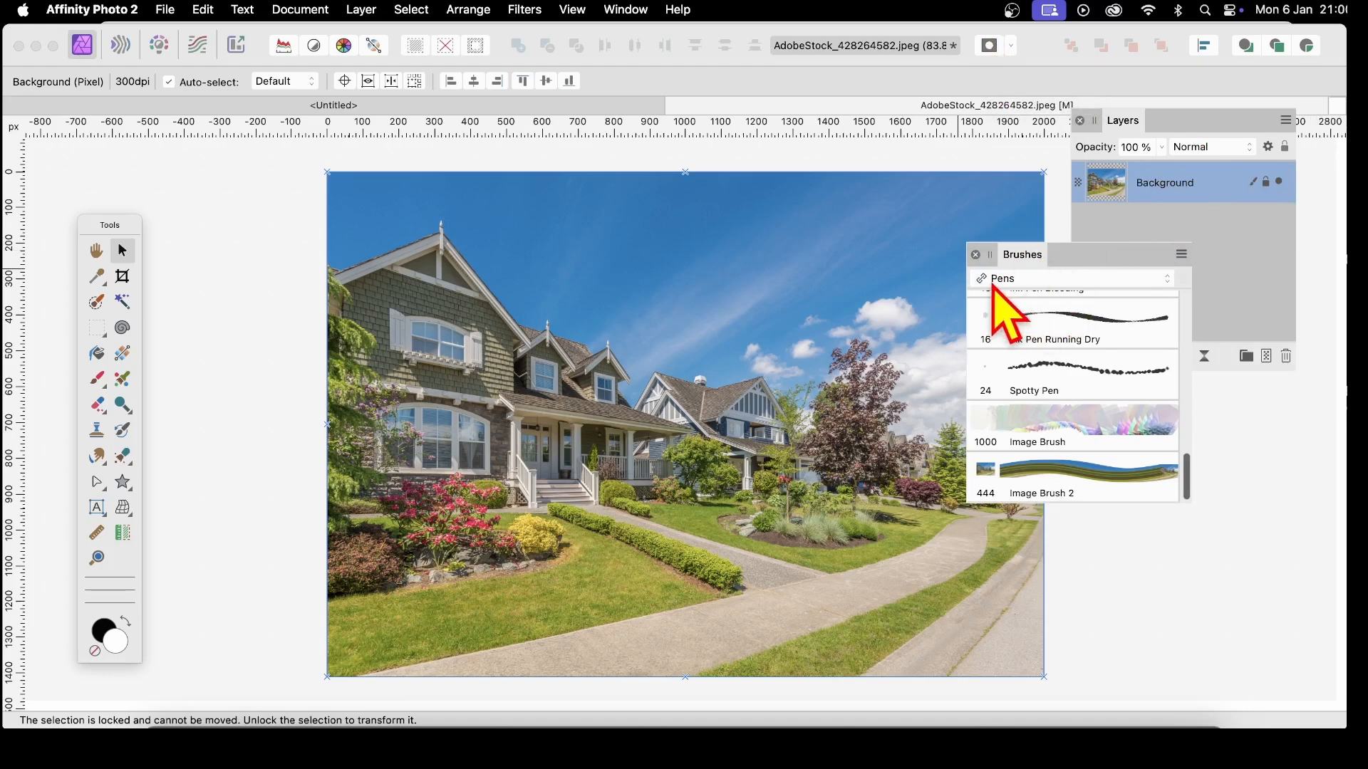
left_click(1181, 255)
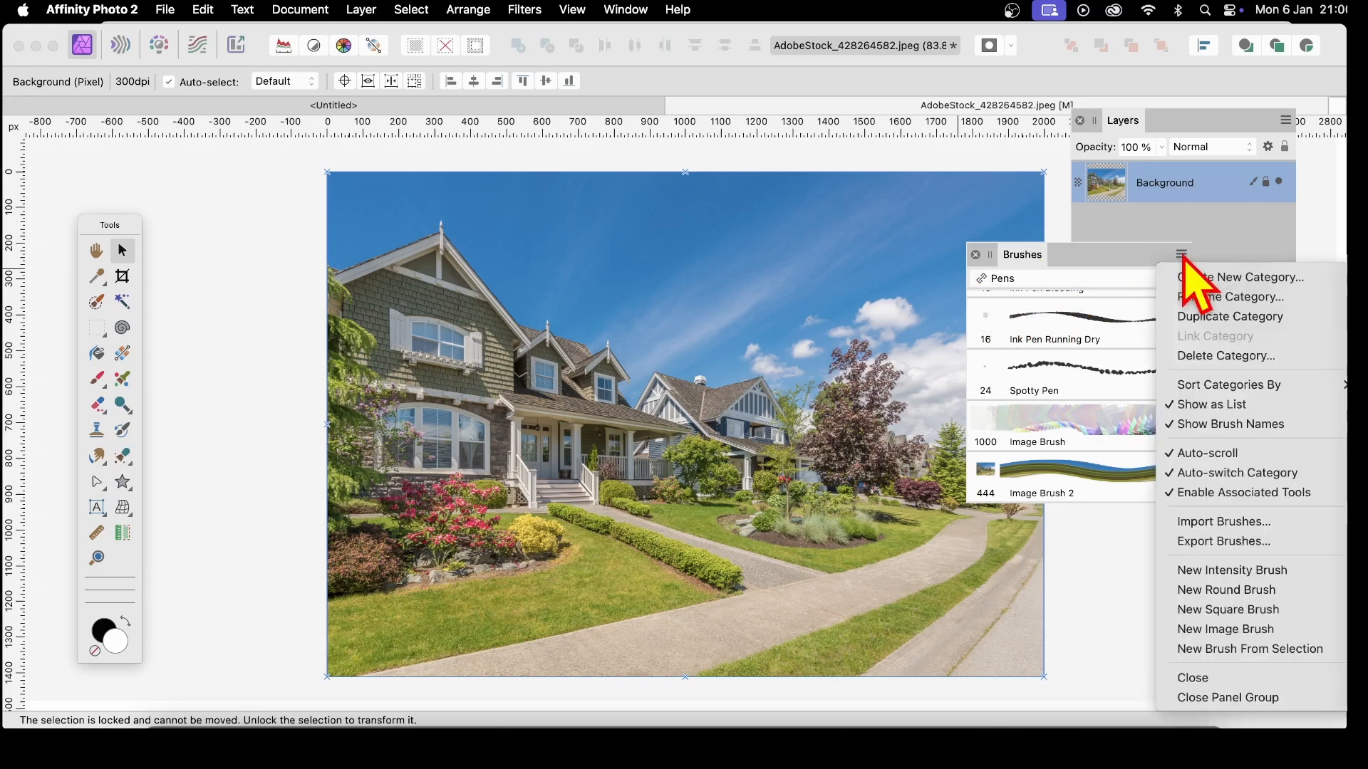
left_click(1218, 649)
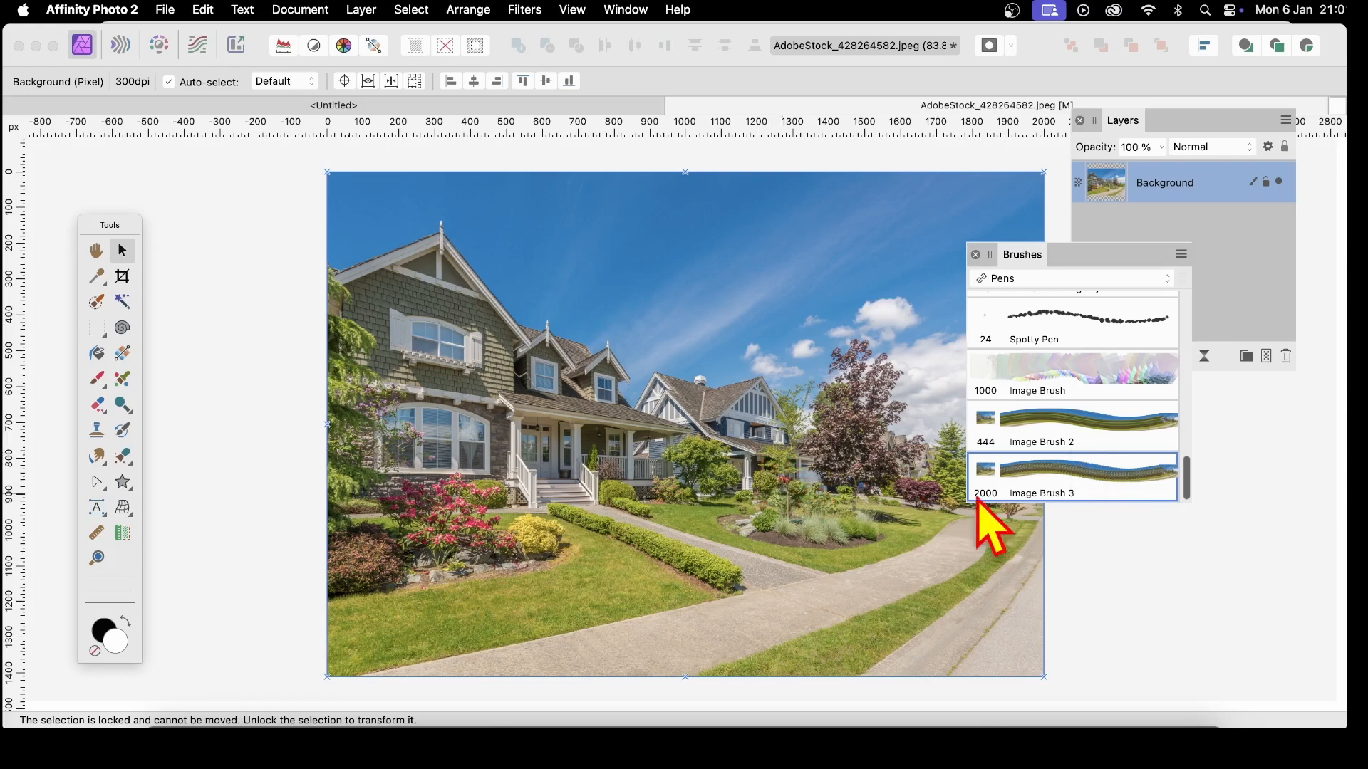
Step: Open the new image brush for editing and rename it House
double_click(1061, 479)
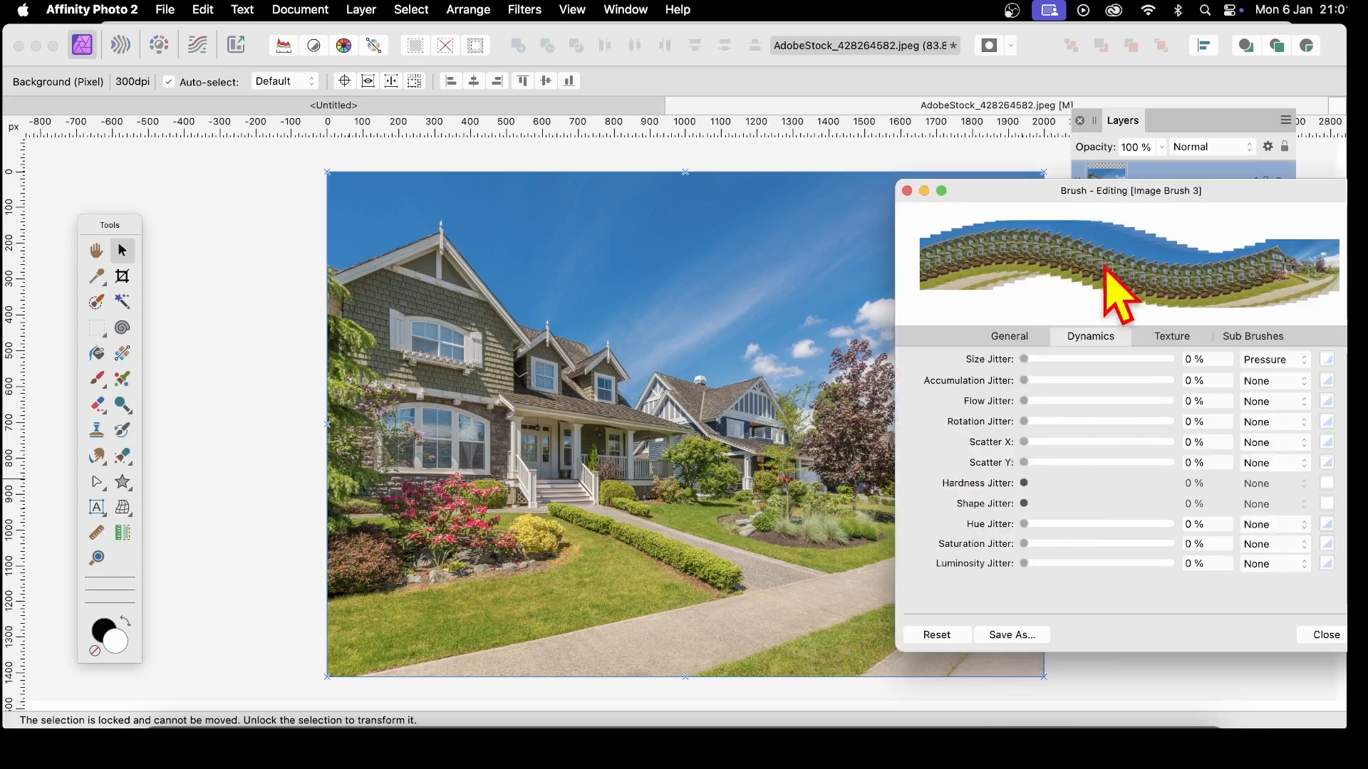
left_click_drag(1106, 190, 850, 159)
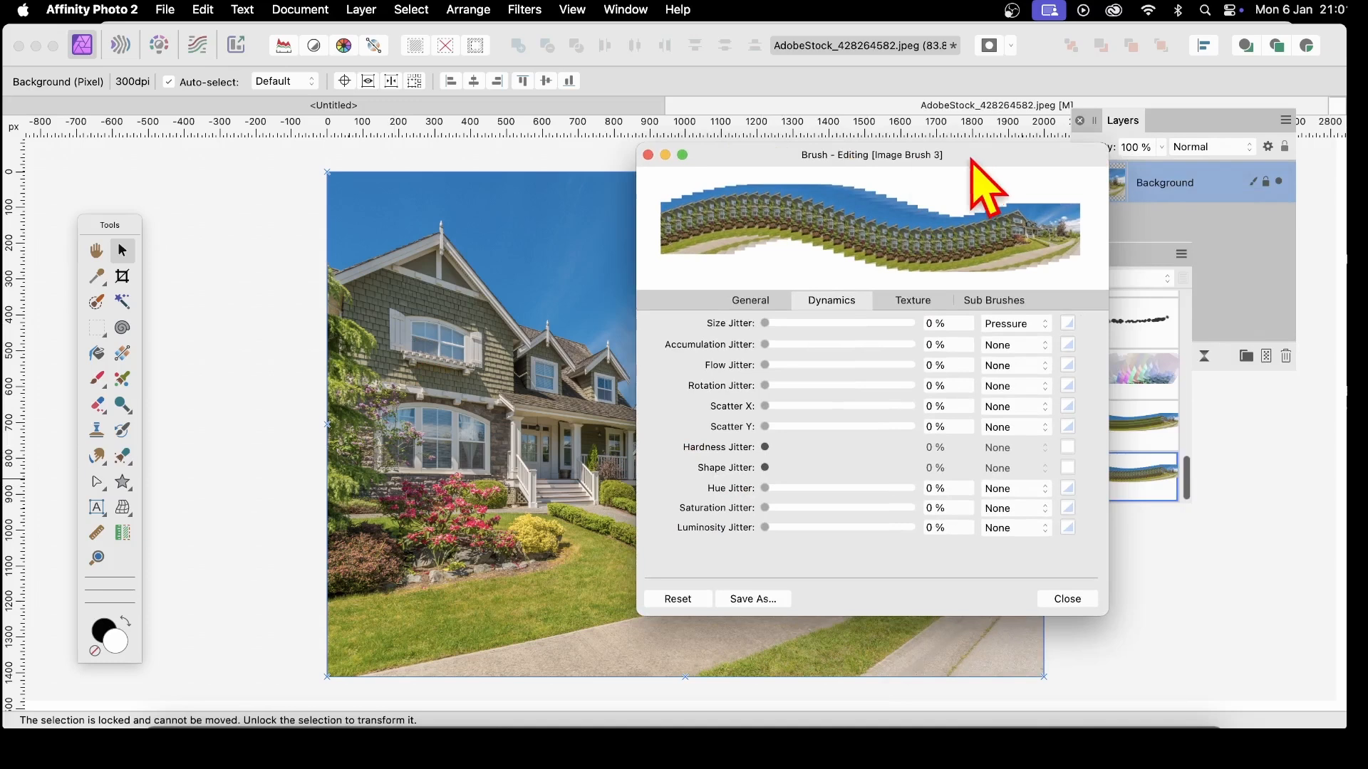
left_click(750, 300)
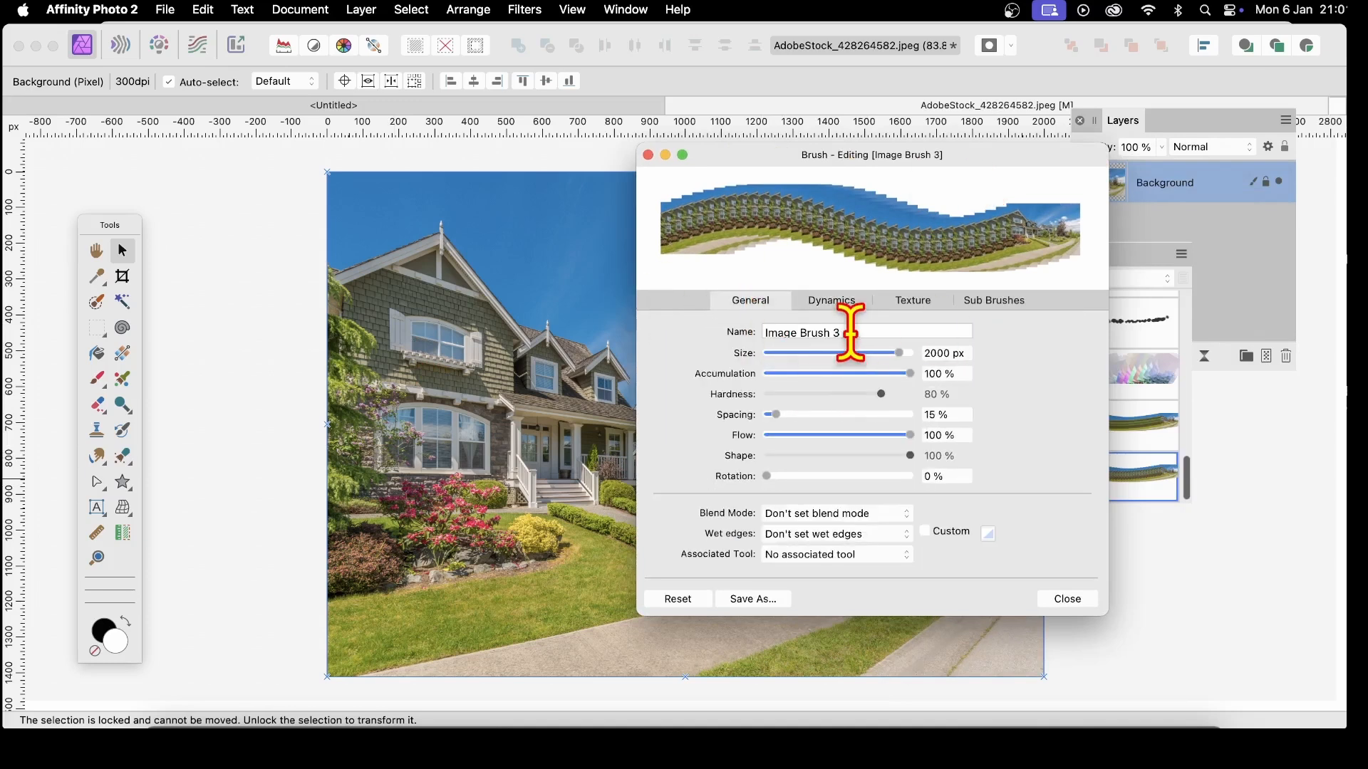
left_click_drag(850, 333, 700, 333)
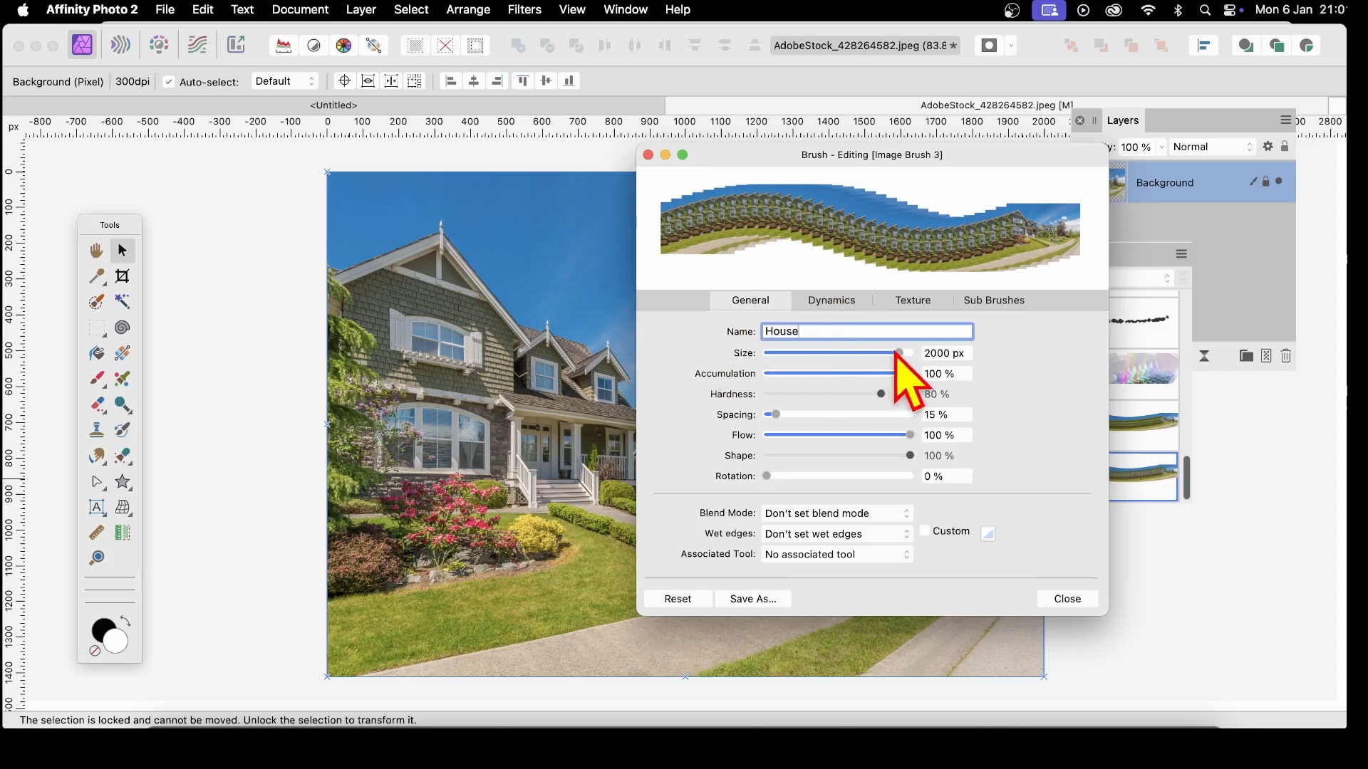
Step: Set the House brush's size to 386.1 px and its spacing to 9%
left_click_drag(897, 355, 870, 354)
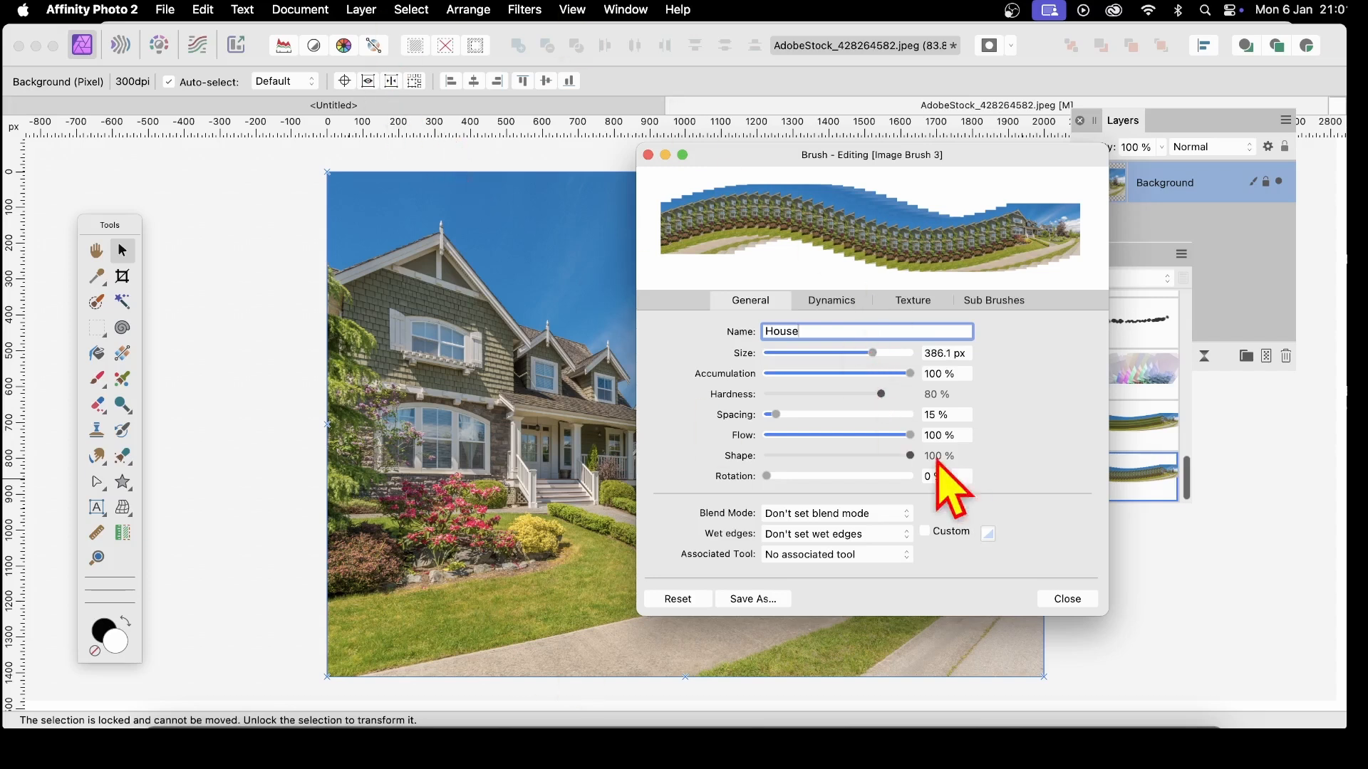
left_click_drag(777, 416, 770, 418)
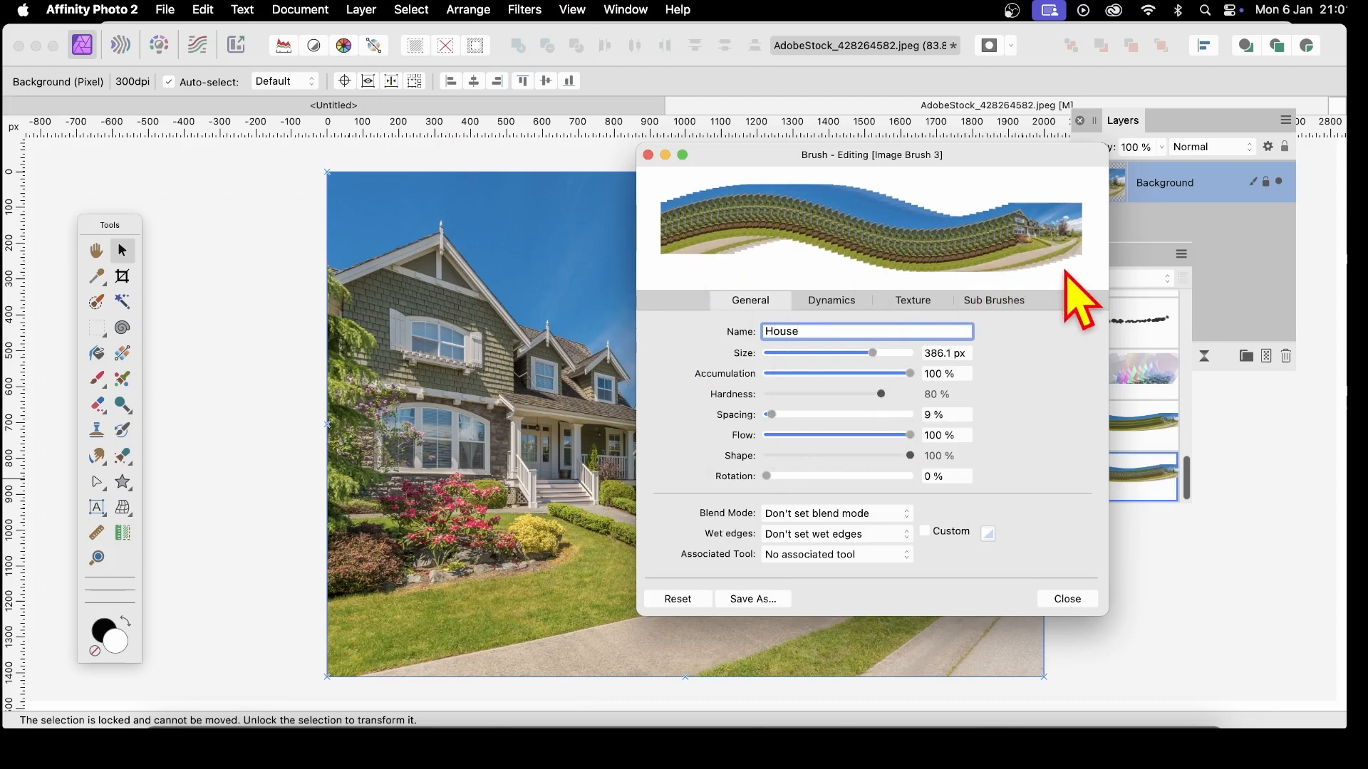
left_click_drag(863, 159, 1035, 162)
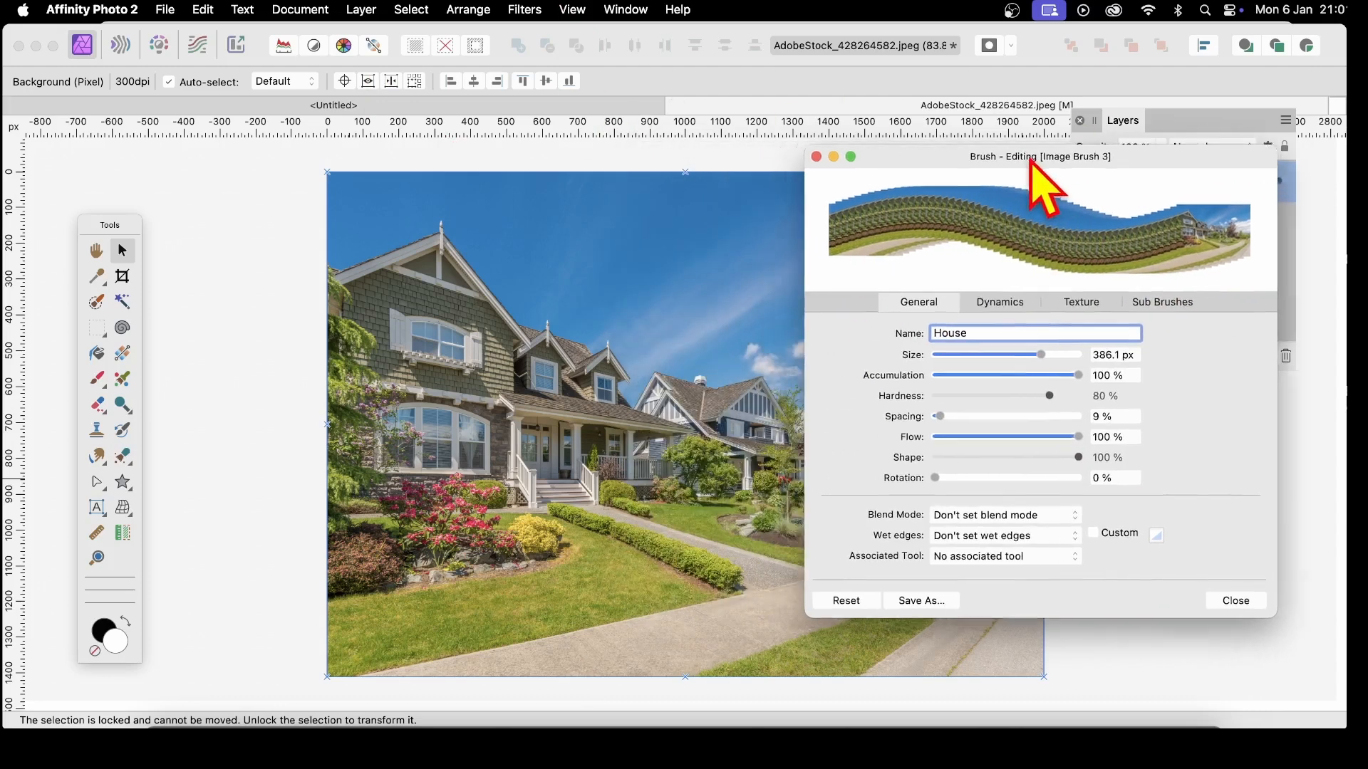
Step: Deselect the photo and paint across the whole canvas with the house brush using the Paint Brush tool
mouse_move(517, 298)
left_mouse_down()
mouse_move(430, 522)
mouse_move(625, 393)
mouse_move(705, 386)
mouse_move(678, 502)
left_mouse_up()
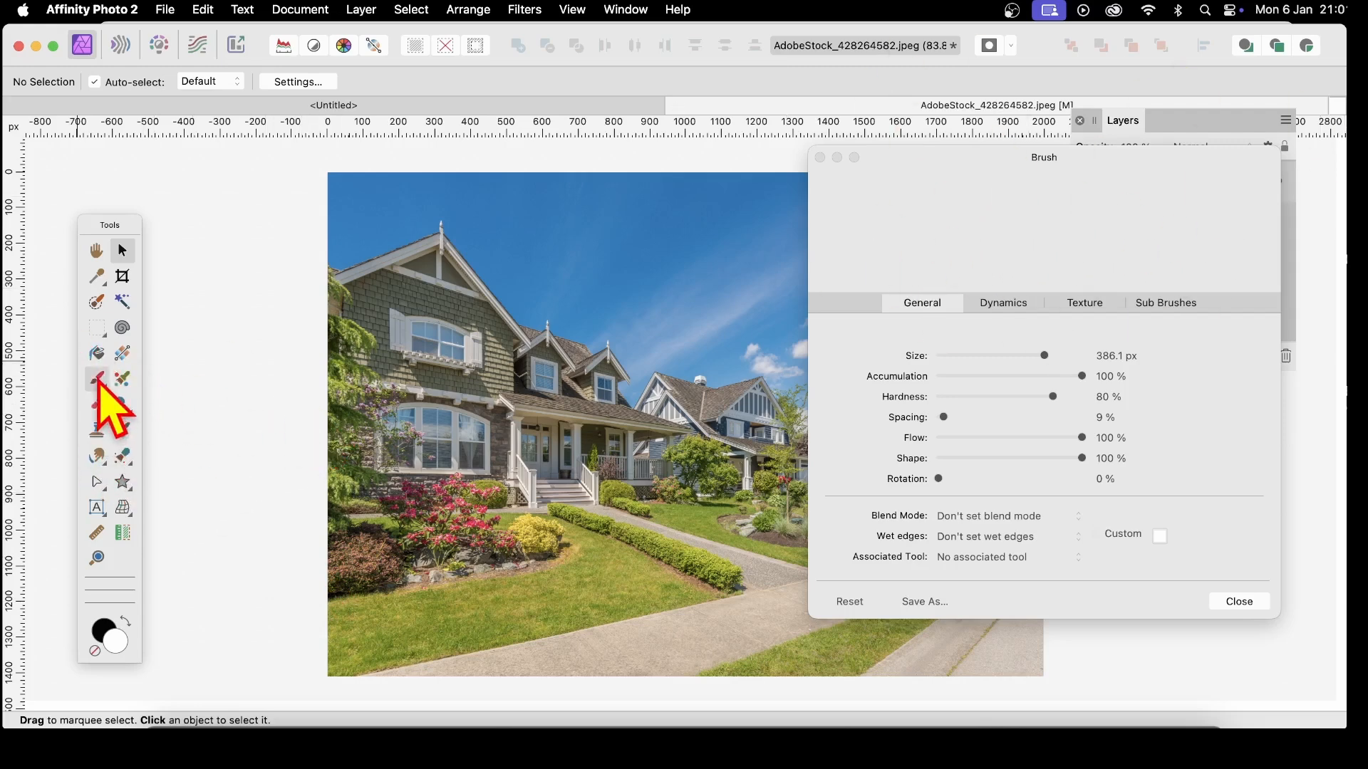
left_click(97, 379)
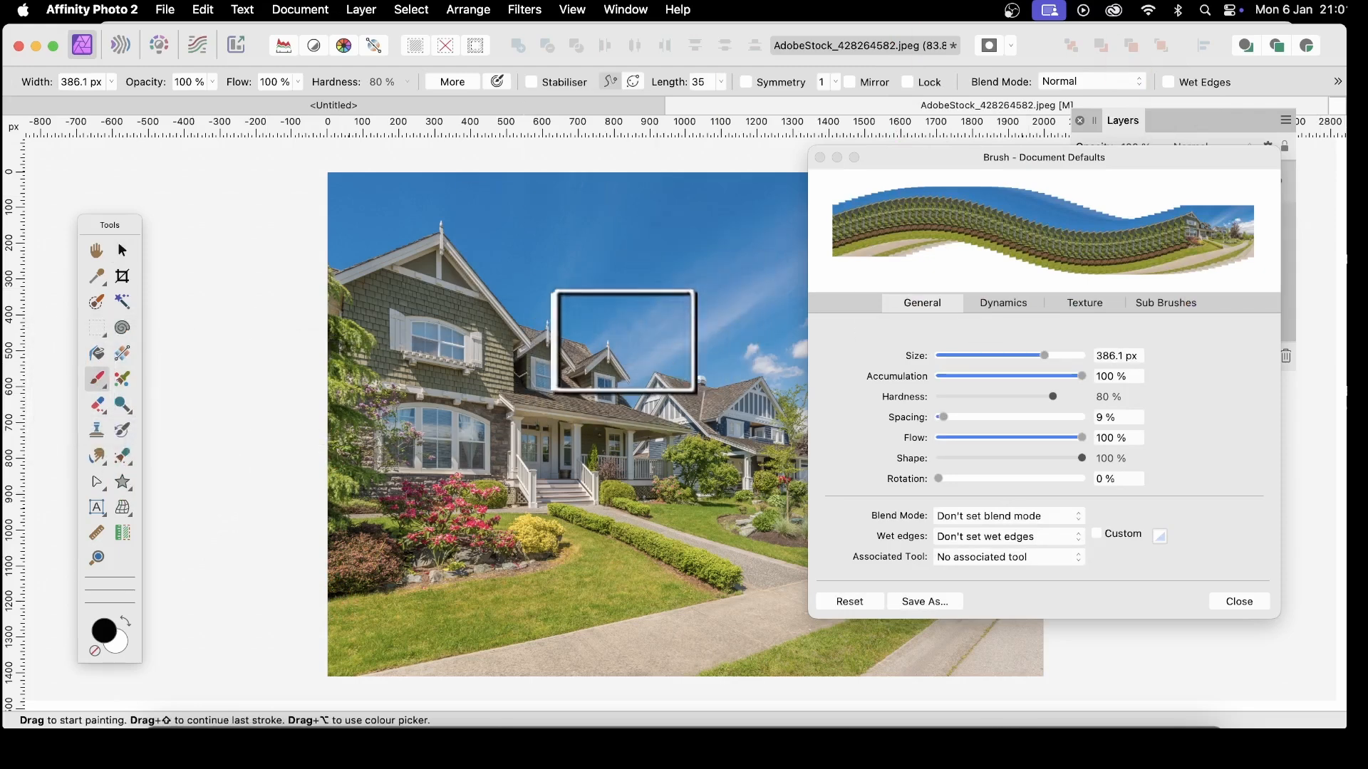
mouse_move(624, 342)
left_mouse_down()
mouse_move(662, 351)
mouse_move(453, 356)
mouse_move(444, 415)
mouse_move(534, 435)
mouse_move(729, 524)
mouse_move(924, 536)
mouse_move(896, 724)
mouse_move(711, 177)
mouse_move(628, 191)
mouse_move(442, 337)
mouse_move(608, 485)
mouse_move(267, 262)
left_mouse_up()
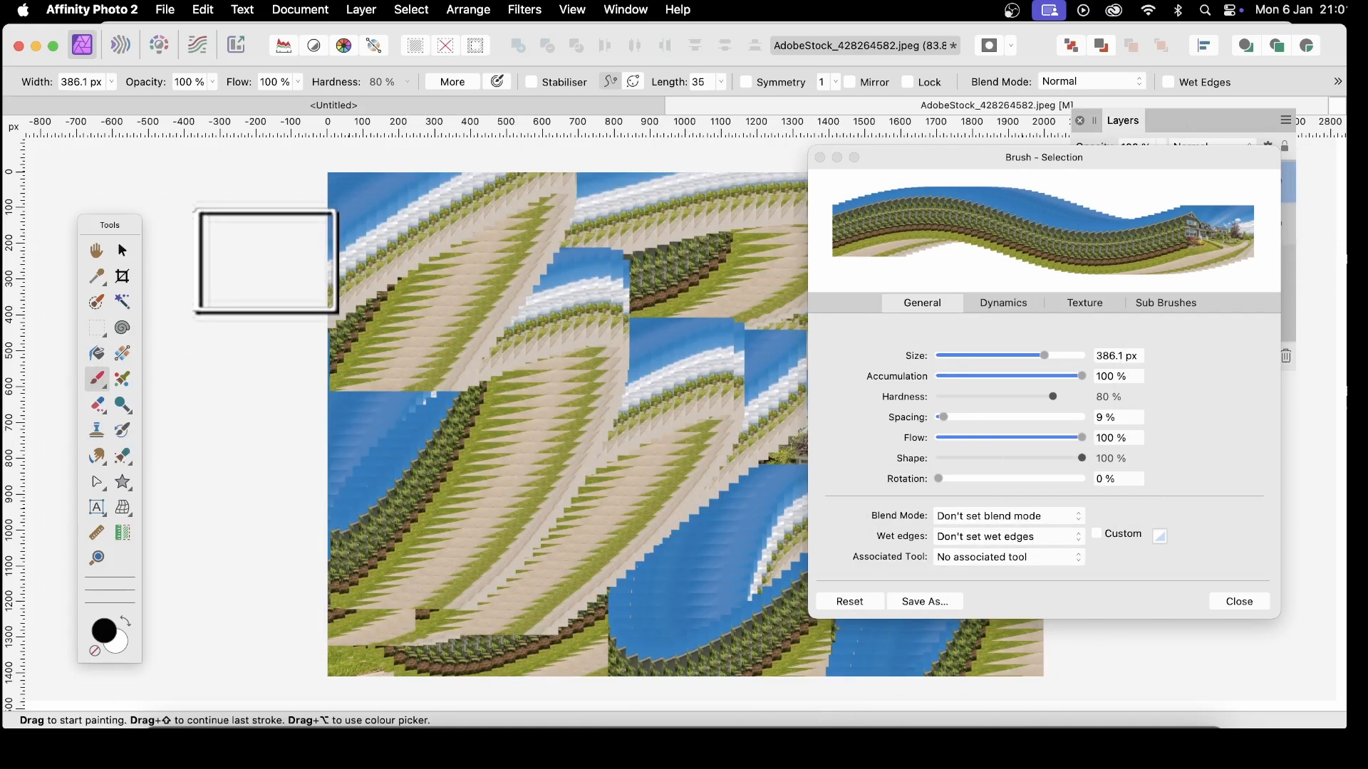
left_click_drag(266, 260, 374, 288)
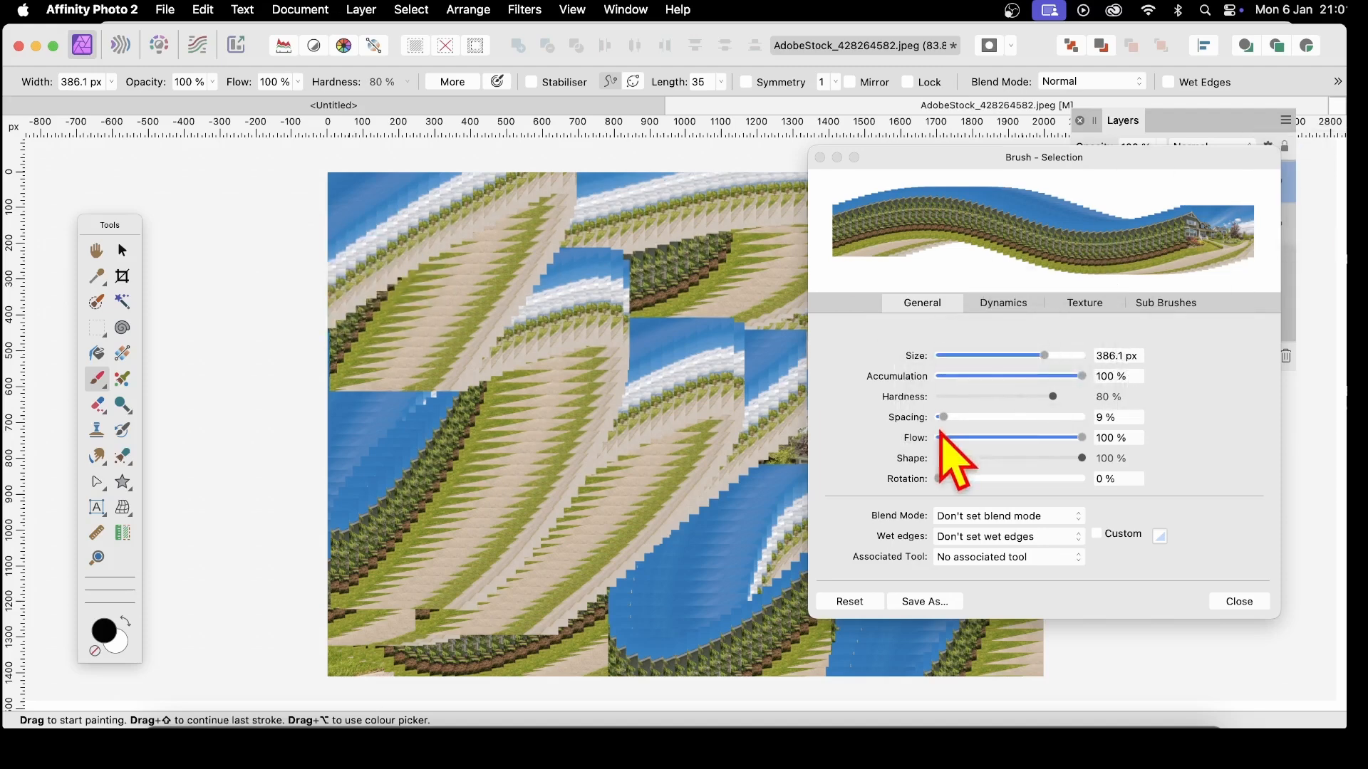
Step: Set the brush spacing to 60% and paint over the canvas with the more widely spaced house images
left_click_drag(944, 417, 981, 419)
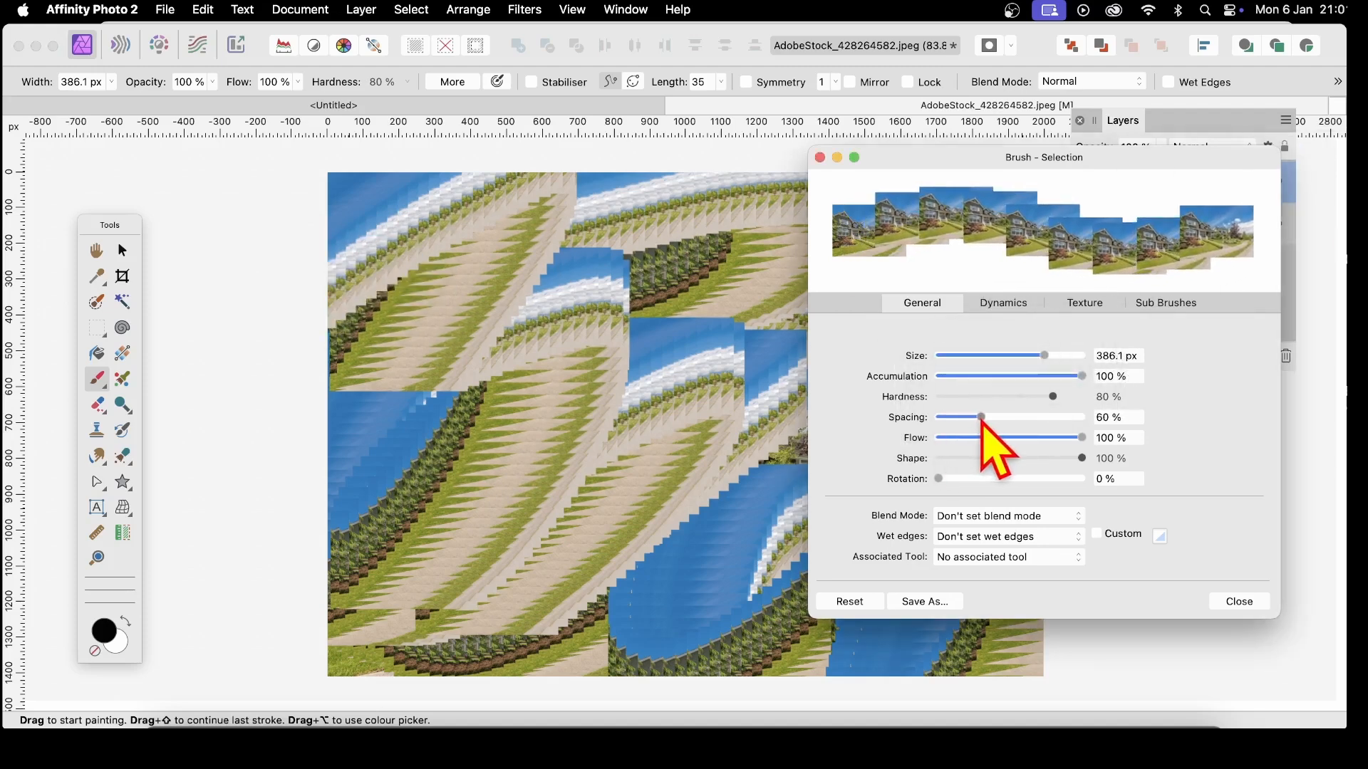
left_click_drag(977, 158, 1085, 171)
mouse_move(748, 317)
left_mouse_down()
mouse_move(714, 330)
mouse_move(624, 507)
mouse_move(442, 199)
mouse_move(852, 302)
mouse_move(745, 207)
mouse_move(479, 407)
mouse_move(449, 599)
mouse_move(876, 592)
mouse_move(1090, 629)
mouse_move(1043, 256)
mouse_move(438, 96)
mouse_move(1033, 406)
mouse_move(657, 336)
mouse_move(753, 325)
left_mouse_up()
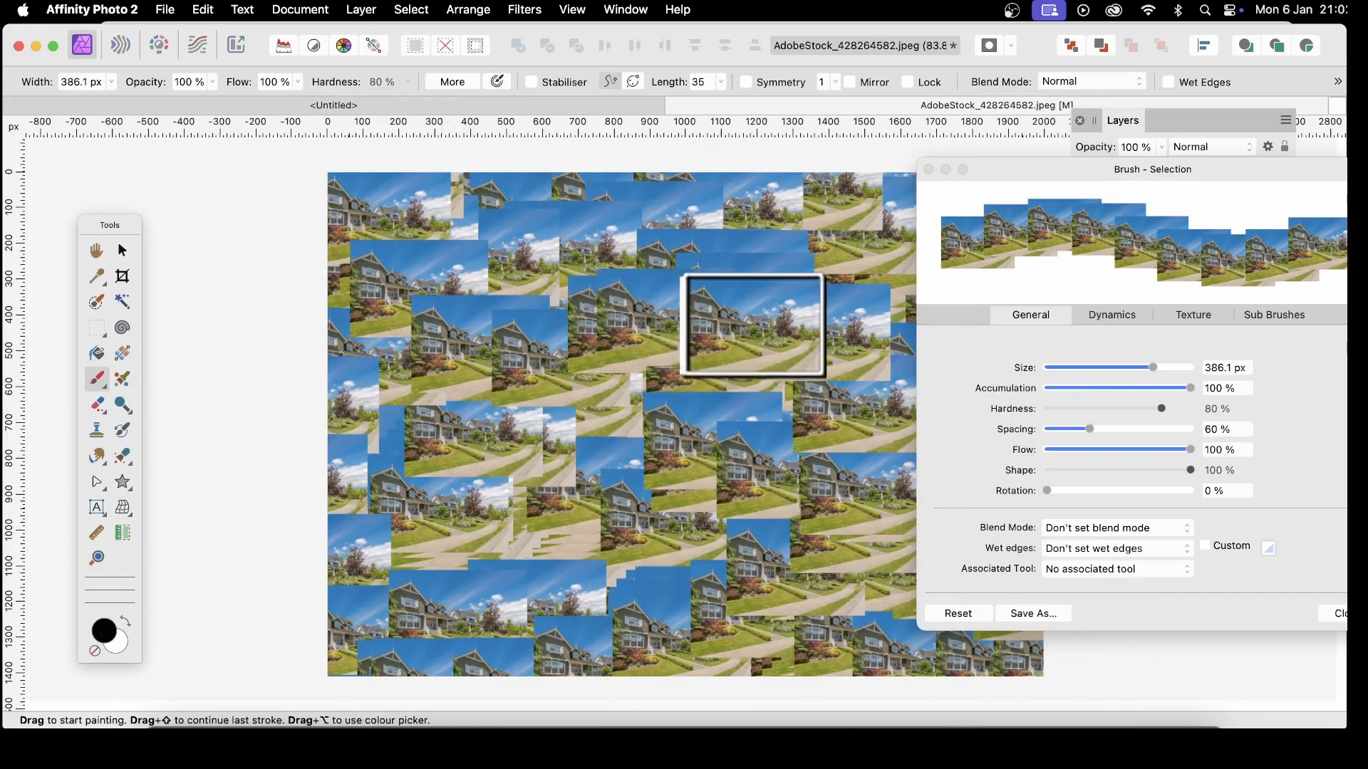
Step: Set the brush rotation to 15% and paint over the canvas with the tilted house images
mouse_move(1083, 491)
left_mouse_down()
mouse_move(1102, 491)
mouse_move(1090, 490)
left_mouse_up()
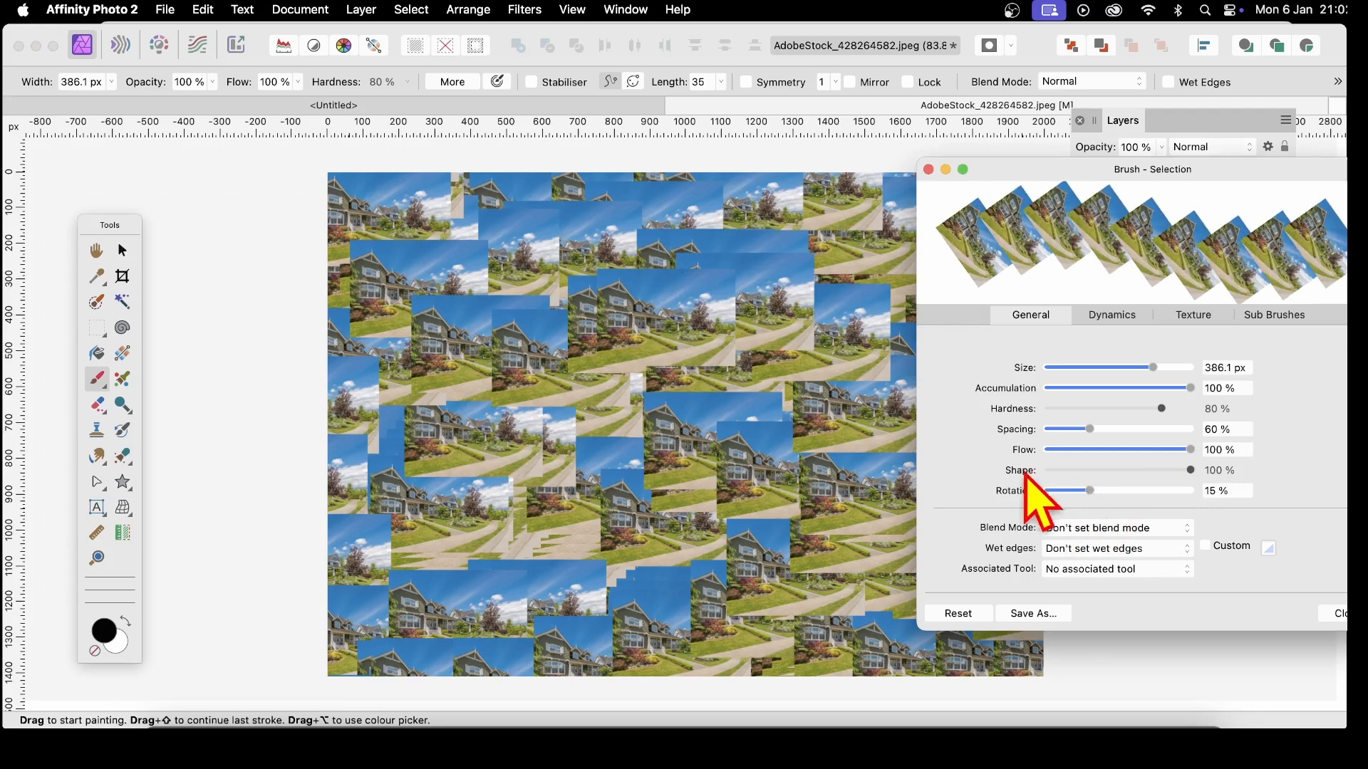
mouse_move(464, 268)
left_mouse_down()
mouse_move(1038, 504)
mouse_move(773, 524)
mouse_move(1276, 503)
mouse_move(1198, 507)
left_mouse_up()
mouse_move(337, 390)
left_mouse_down()
mouse_move(345, 357)
mouse_move(992, 703)
mouse_move(1017, 498)
mouse_move(766, 246)
mouse_move(488, 641)
mouse_move(281, 489)
left_mouse_up()
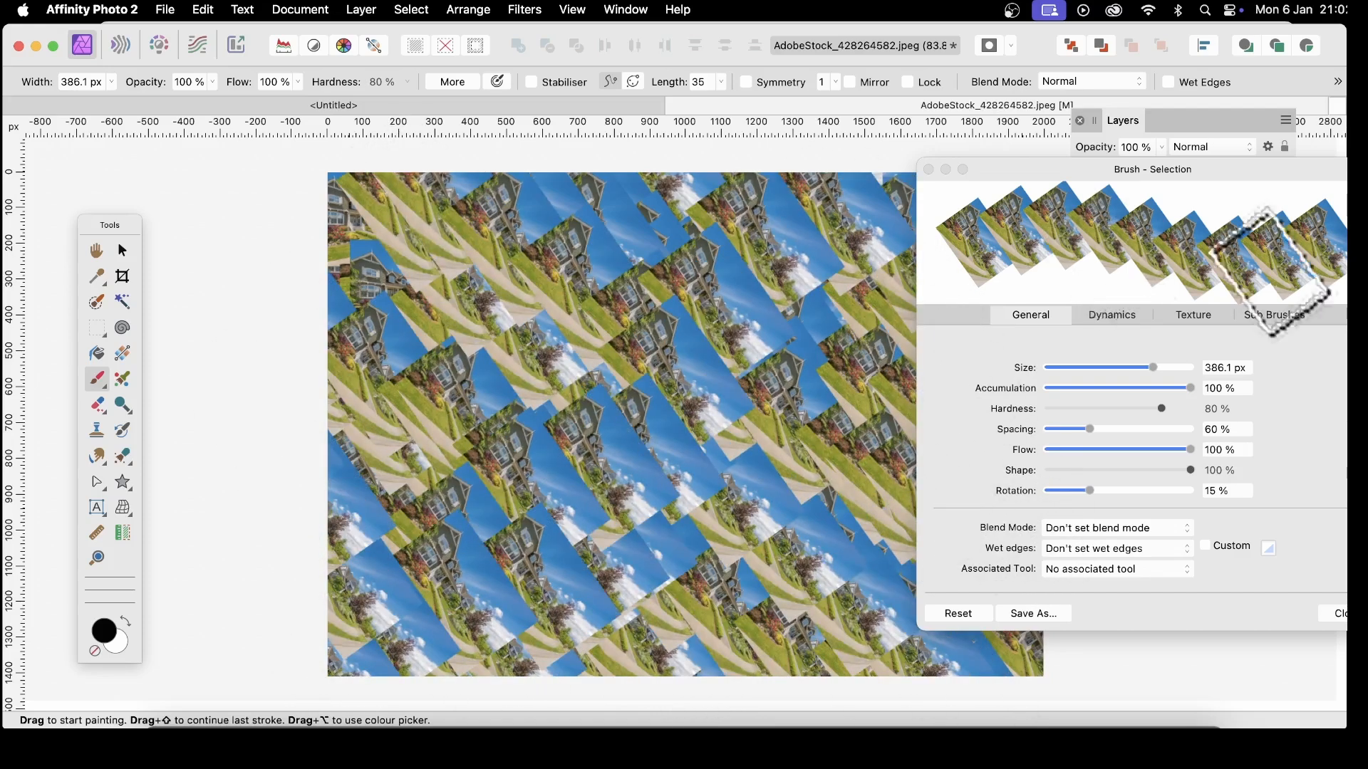
Step: Set the brush's wet edges to off and its size jitter to 90% with the Random controller
left_click(1084, 550)
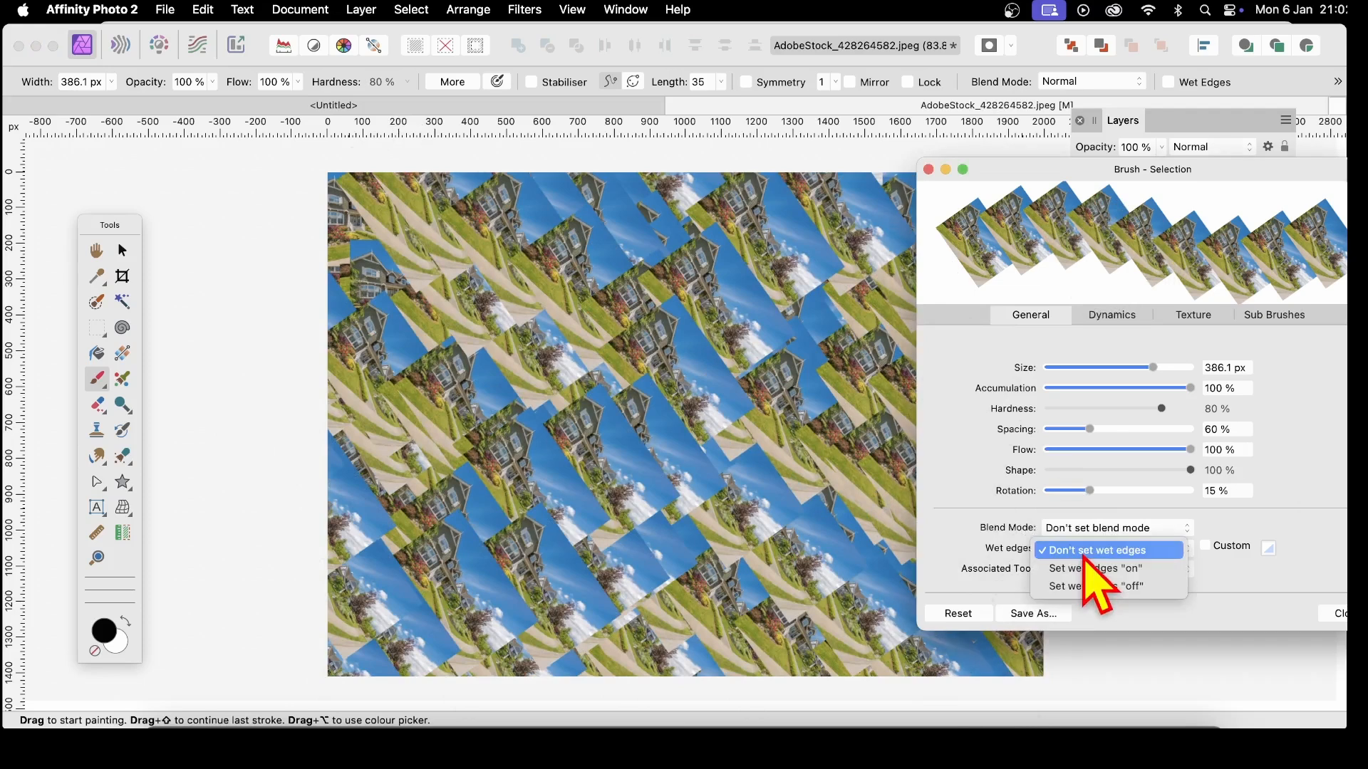
left_click(1113, 587)
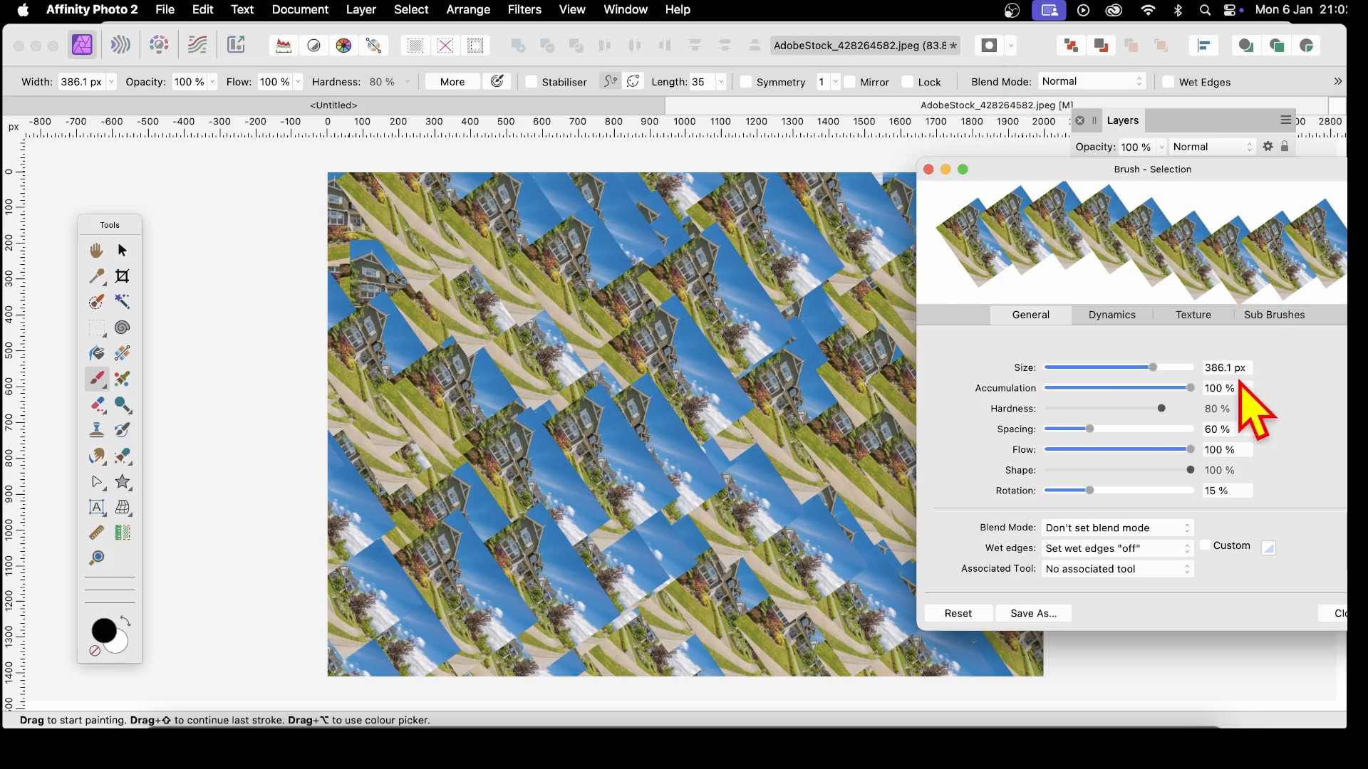
left_click(1113, 315)
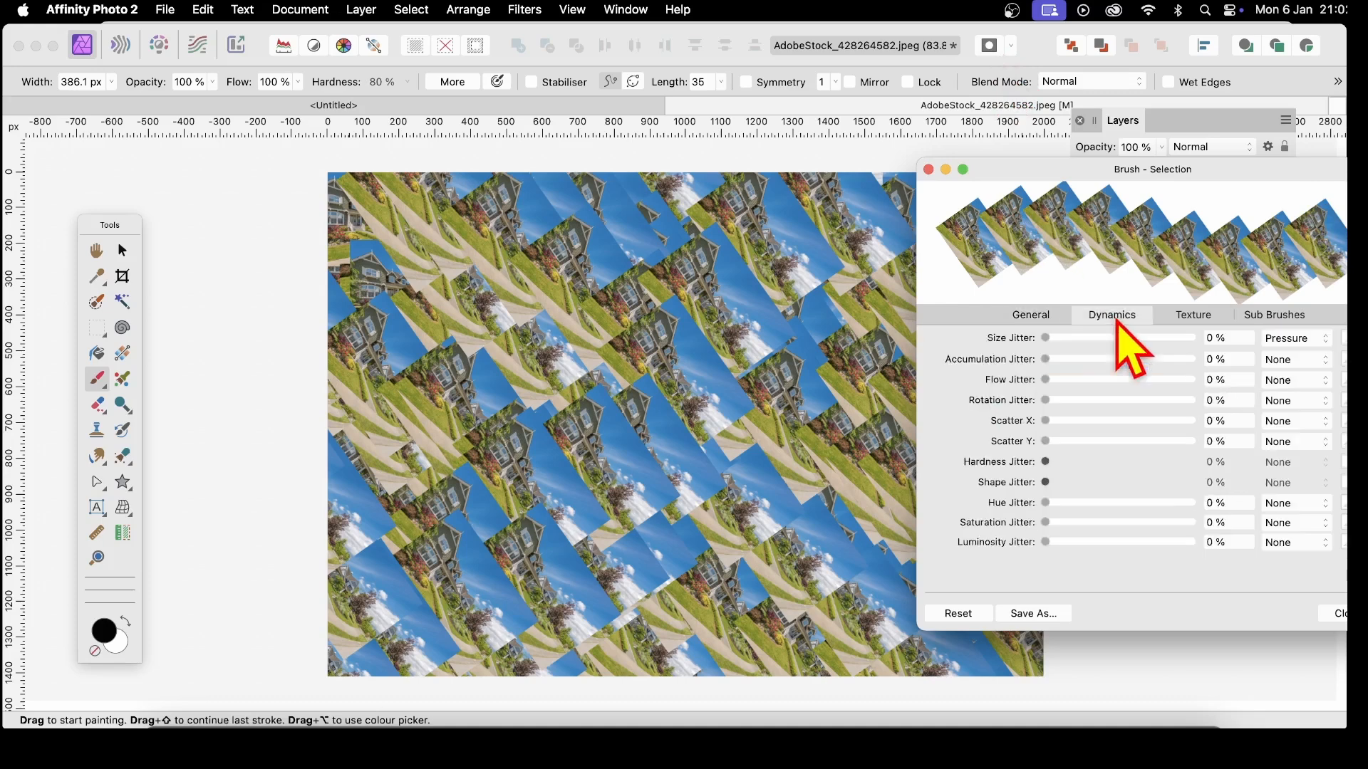
left_click_drag(1060, 339, 1163, 337)
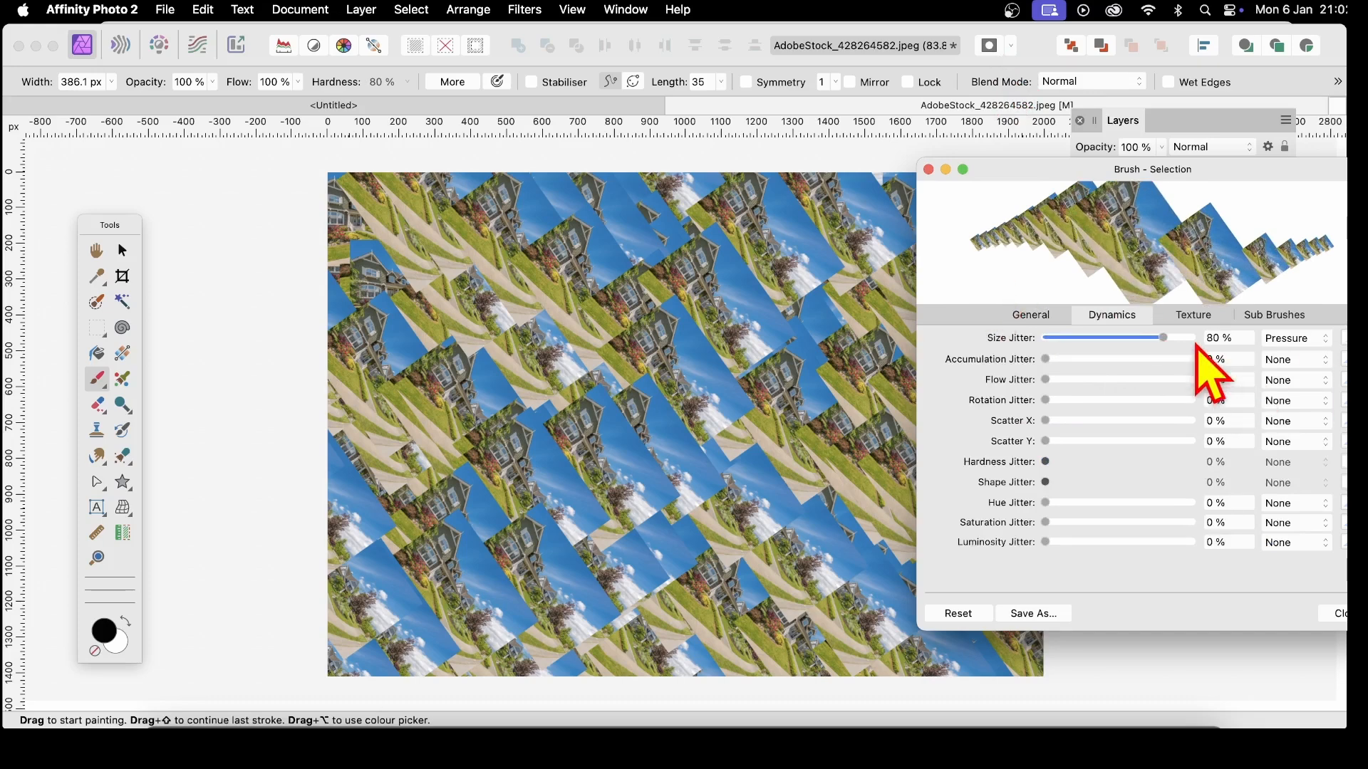
left_click(1297, 339)
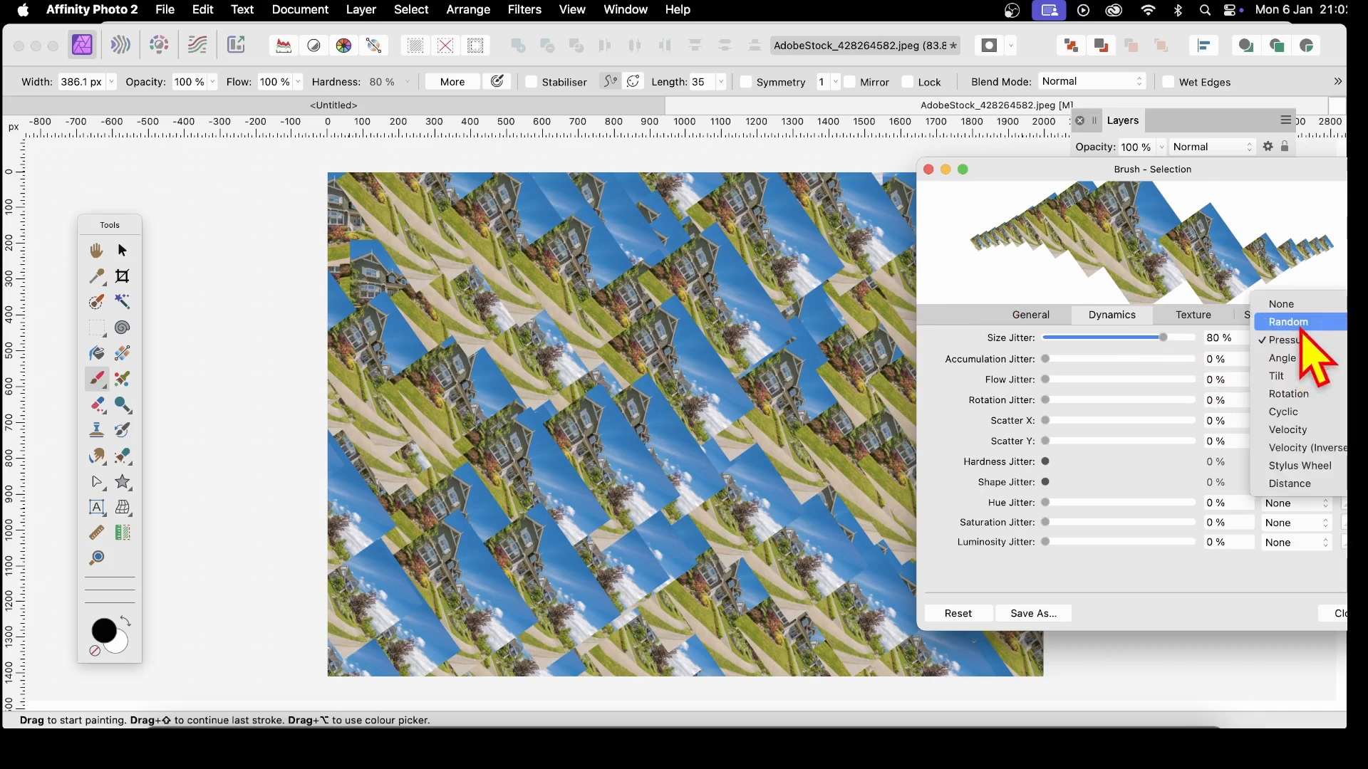
left_click(1299, 324)
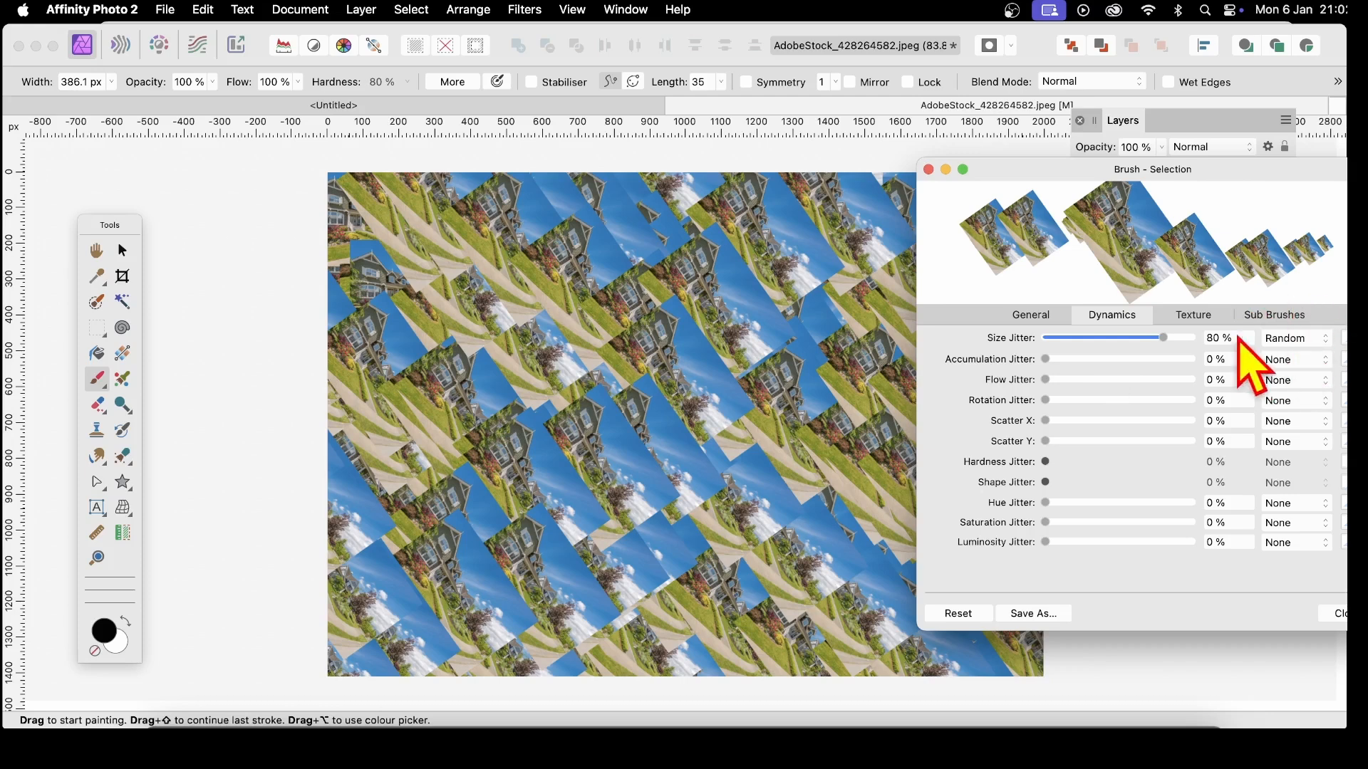
left_click_drag(1164, 338, 1177, 337)
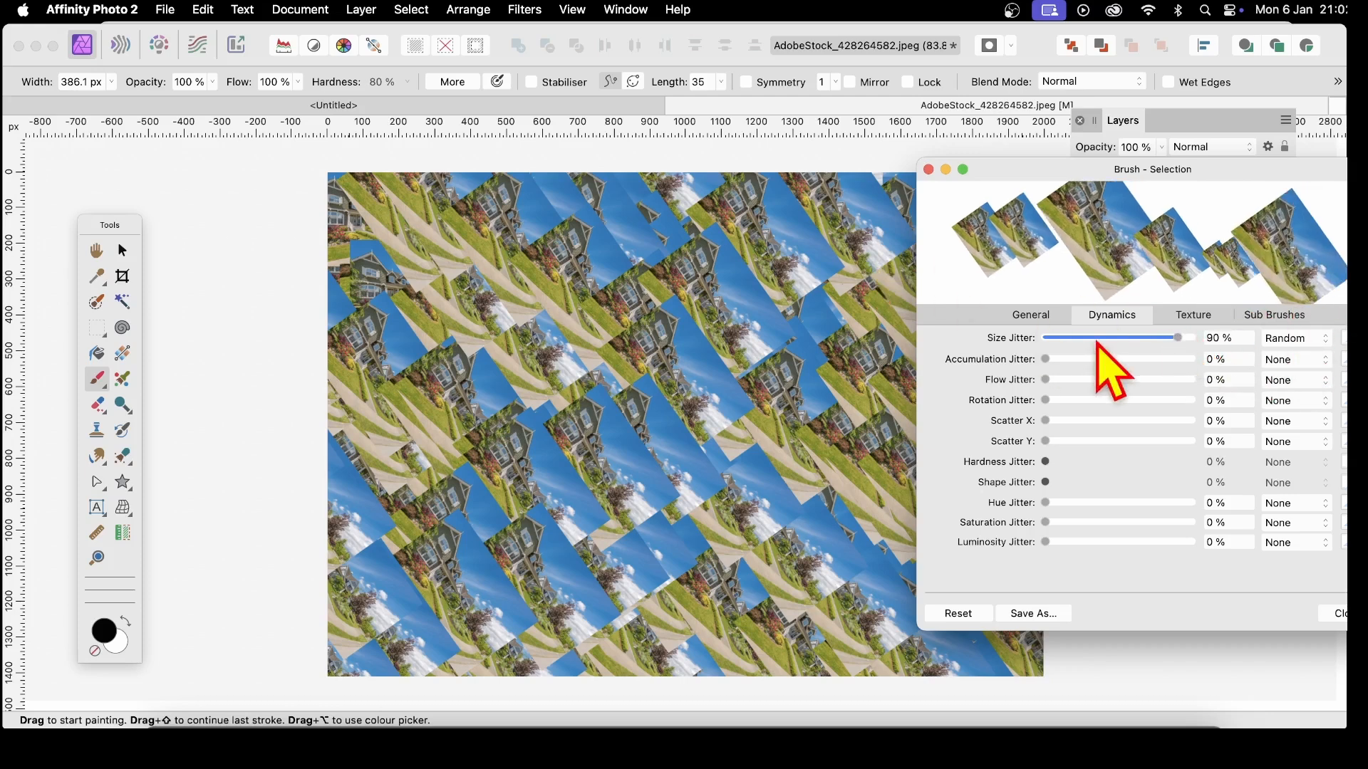
Step: Paint over the canvas with the size-jittered brush, reduce the brush width to 230 px and paint more strokes
mouse_move(727, 335)
left_mouse_down()
mouse_move(709, 366)
mouse_move(464, 285)
mouse_move(597, 577)
mouse_move(870, 451)
mouse_move(513, 186)
left_mouse_up()
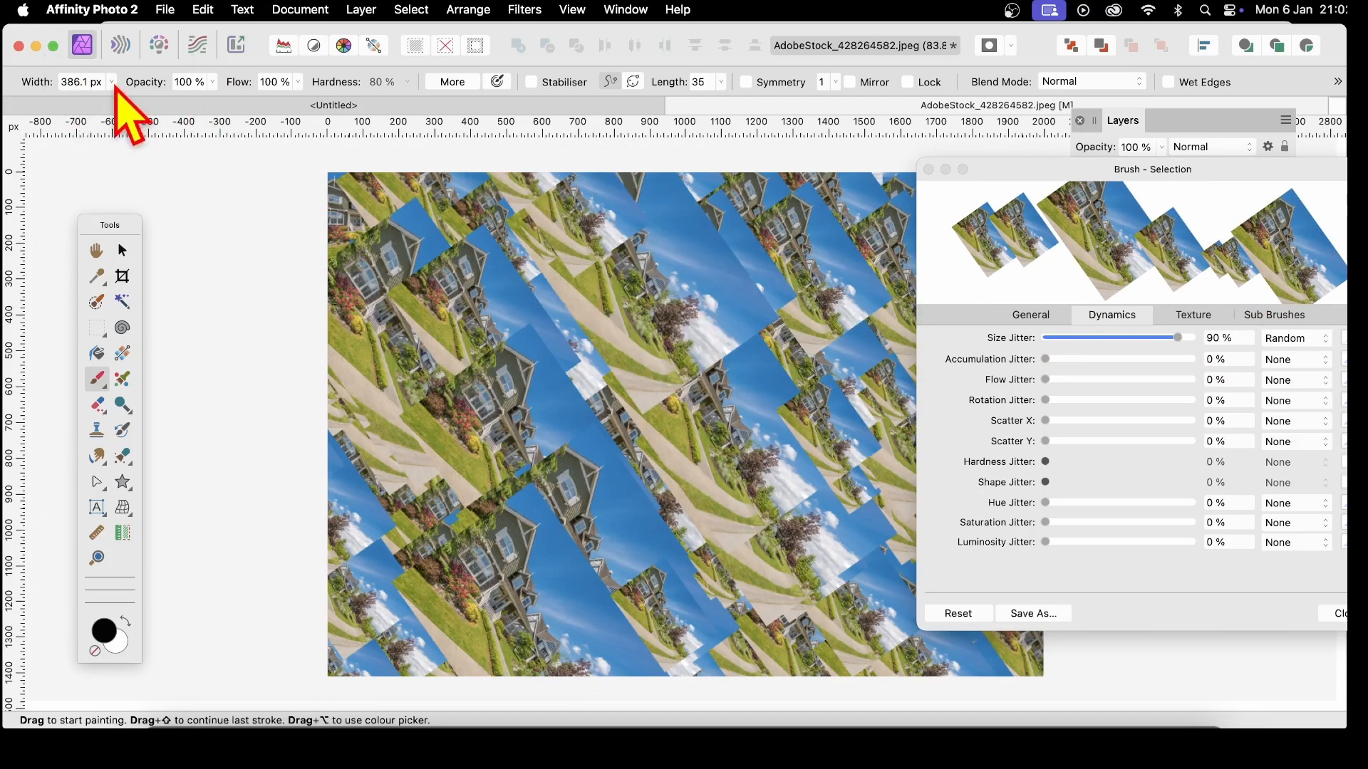
left_click(111, 82)
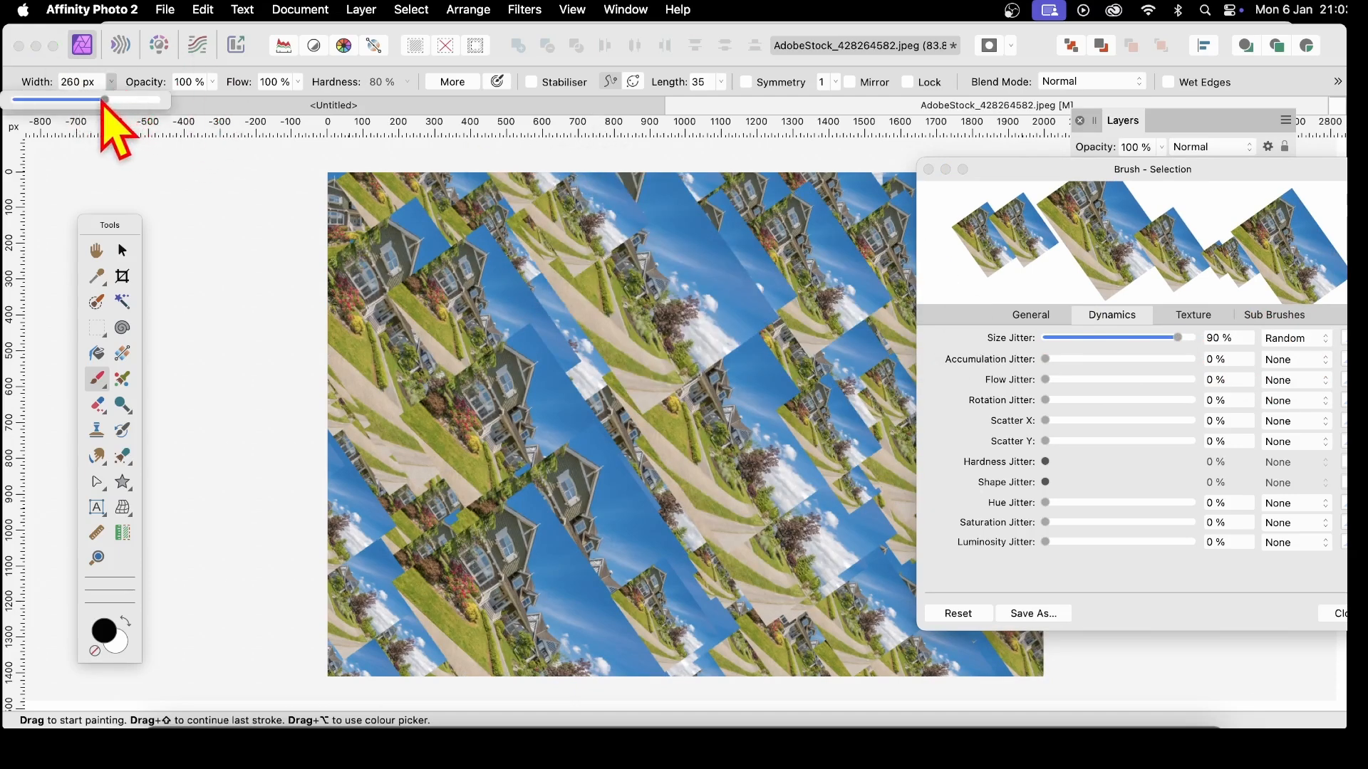
left_click_drag(104, 101, 102, 100)
left_click(531, 252)
mouse_move(549, 420)
left_mouse_down()
mouse_move(589, 293)
mouse_move(910, 563)
mouse_move(796, 329)
mouse_move(611, 535)
left_mouse_up()
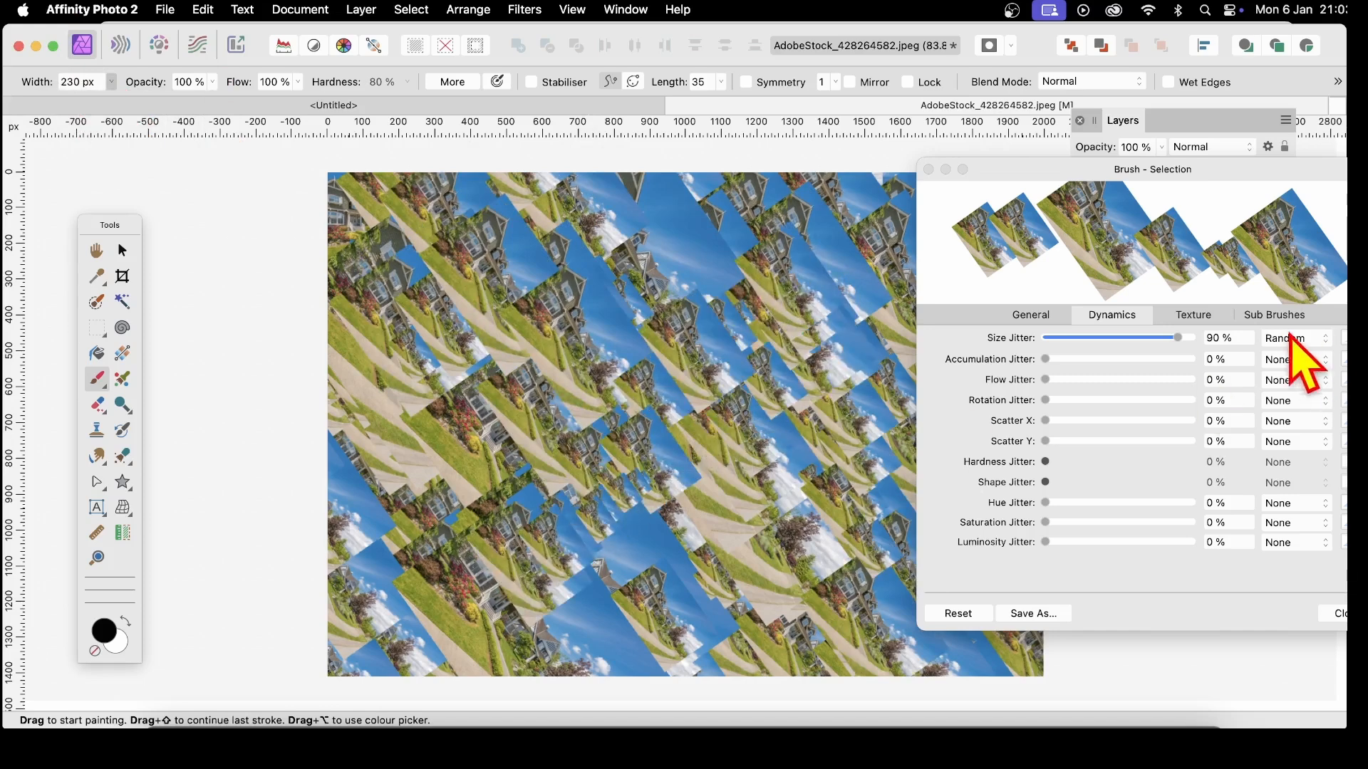
Step: Try reshaping the size jitter's response curve by hand and replace it with the third standard profile
left_click(1344, 338)
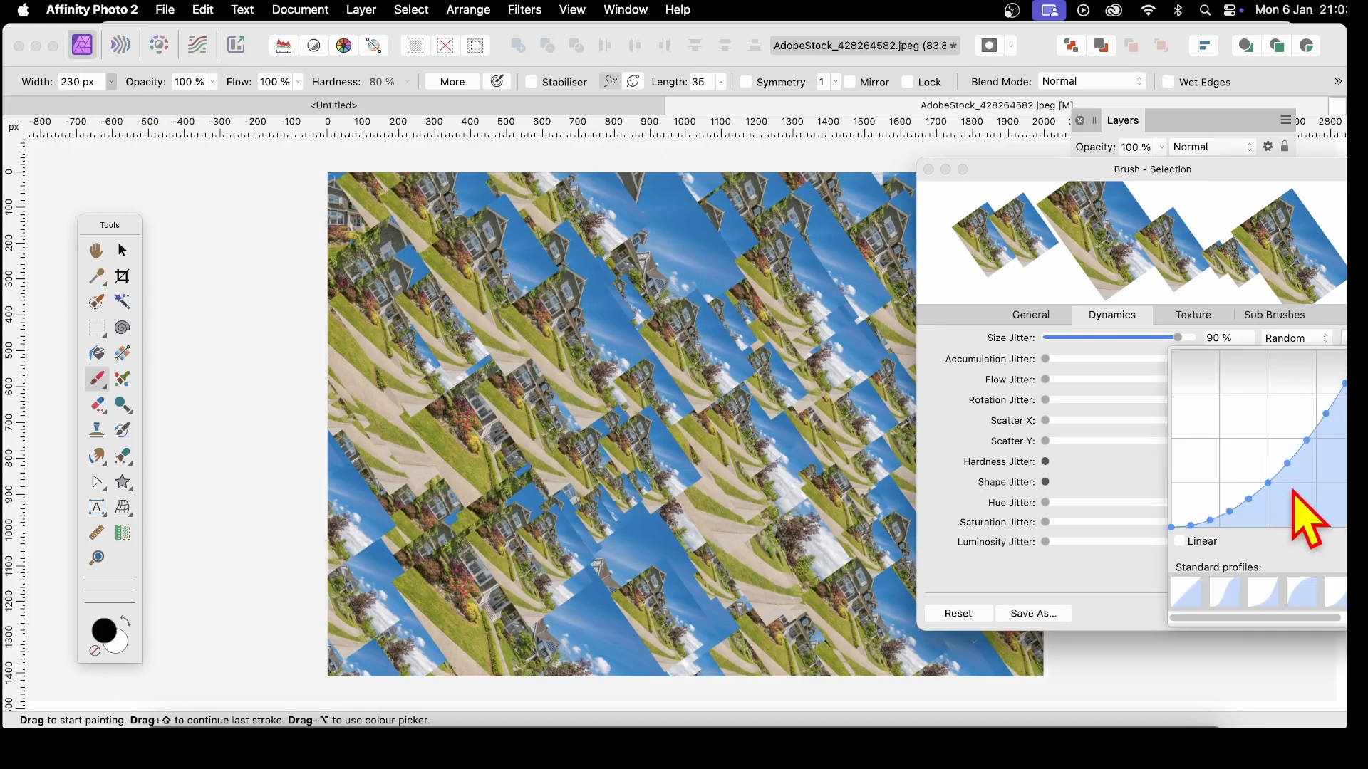
left_click_drag(1267, 482, 1249, 443)
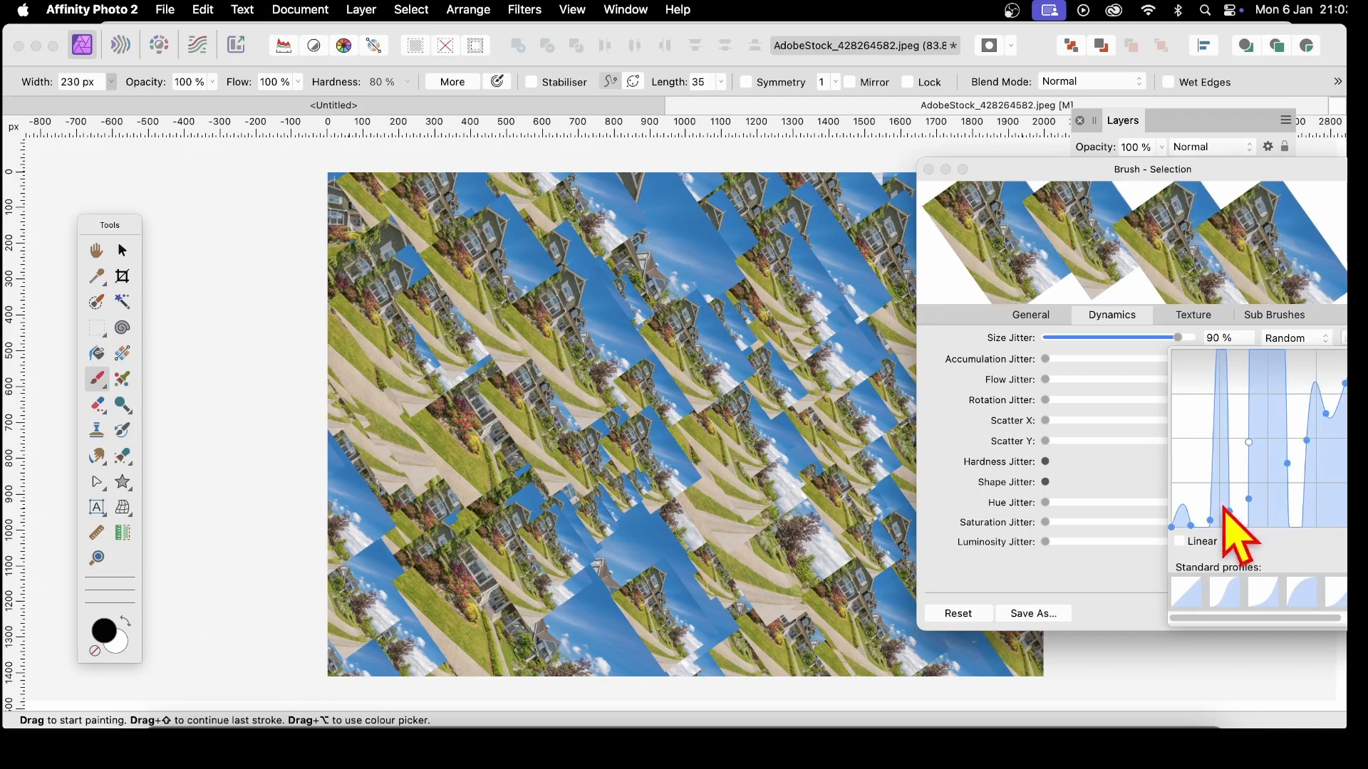
left_click(1263, 592)
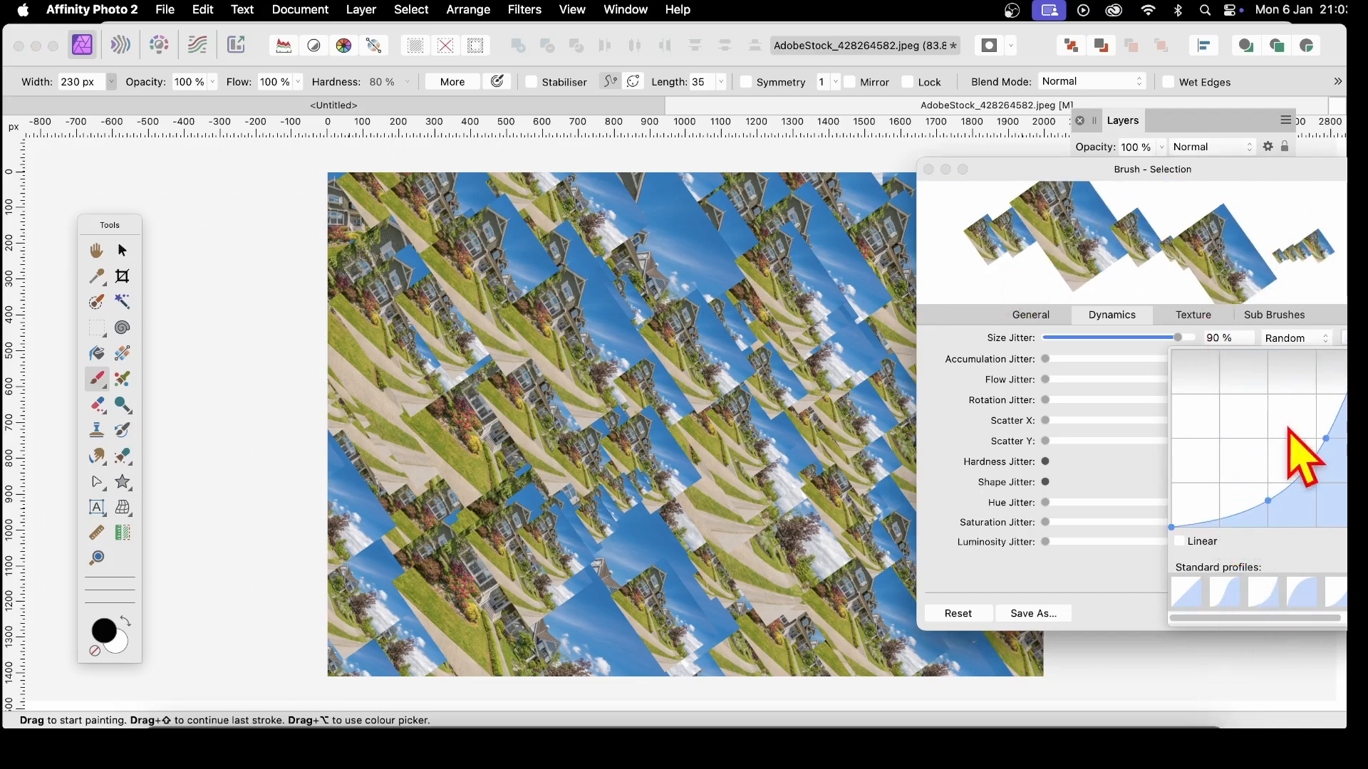
Step: Set the brush's rotation jitter to 79%, Scatter X to 576% and Scatter Y to 542%, all random
left_click_drag(1236, 207, 1124, 188)
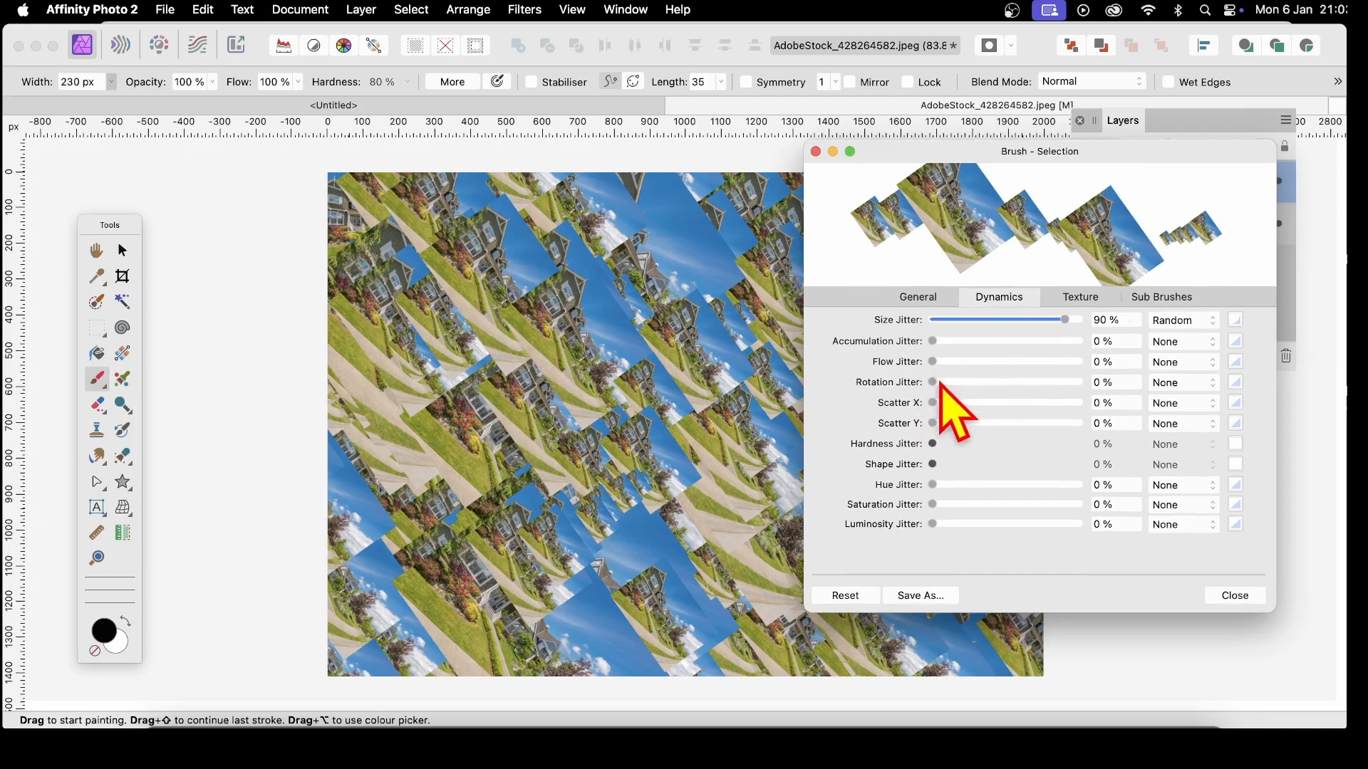
left_click_drag(940, 385, 1050, 383)
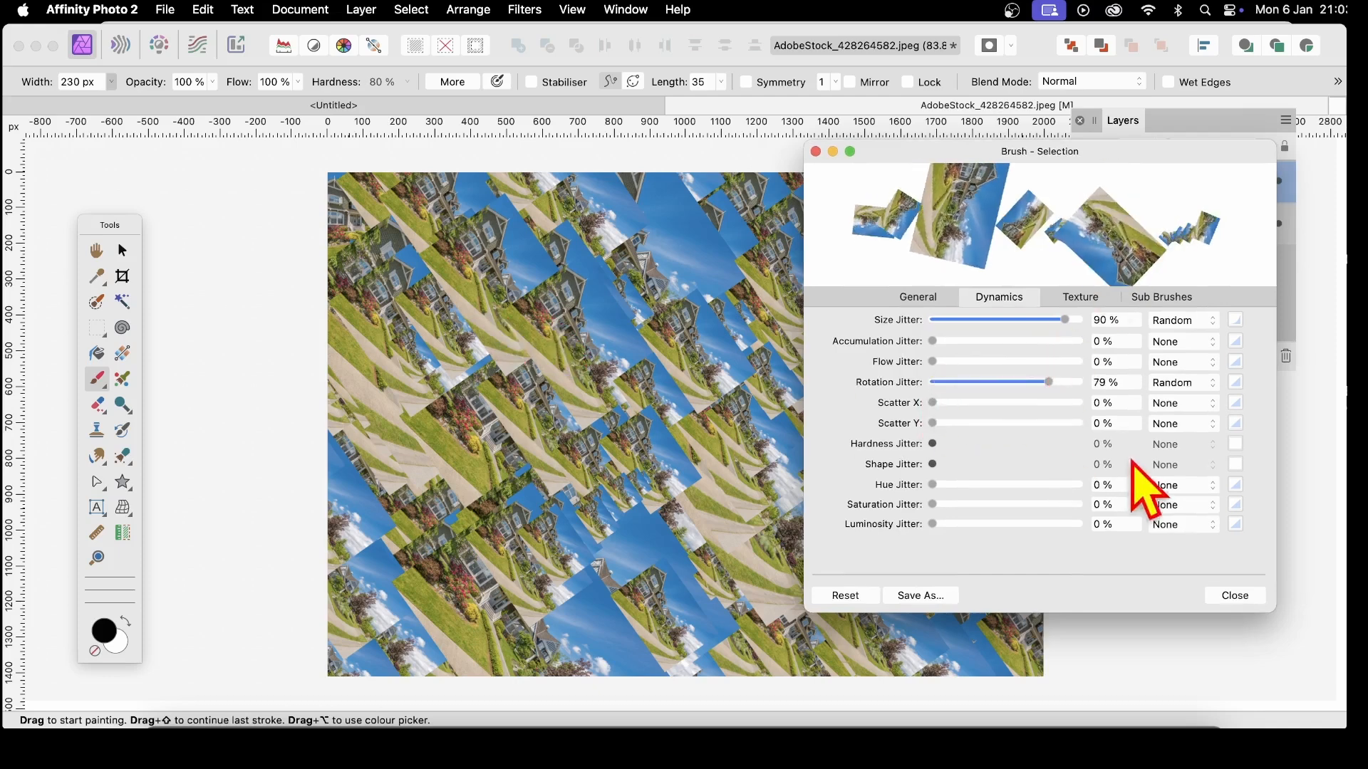
mouse_move(934, 403)
left_mouse_down()
mouse_move(1017, 403)
mouse_move(1011, 423)
left_mouse_up()
left_click(945, 423)
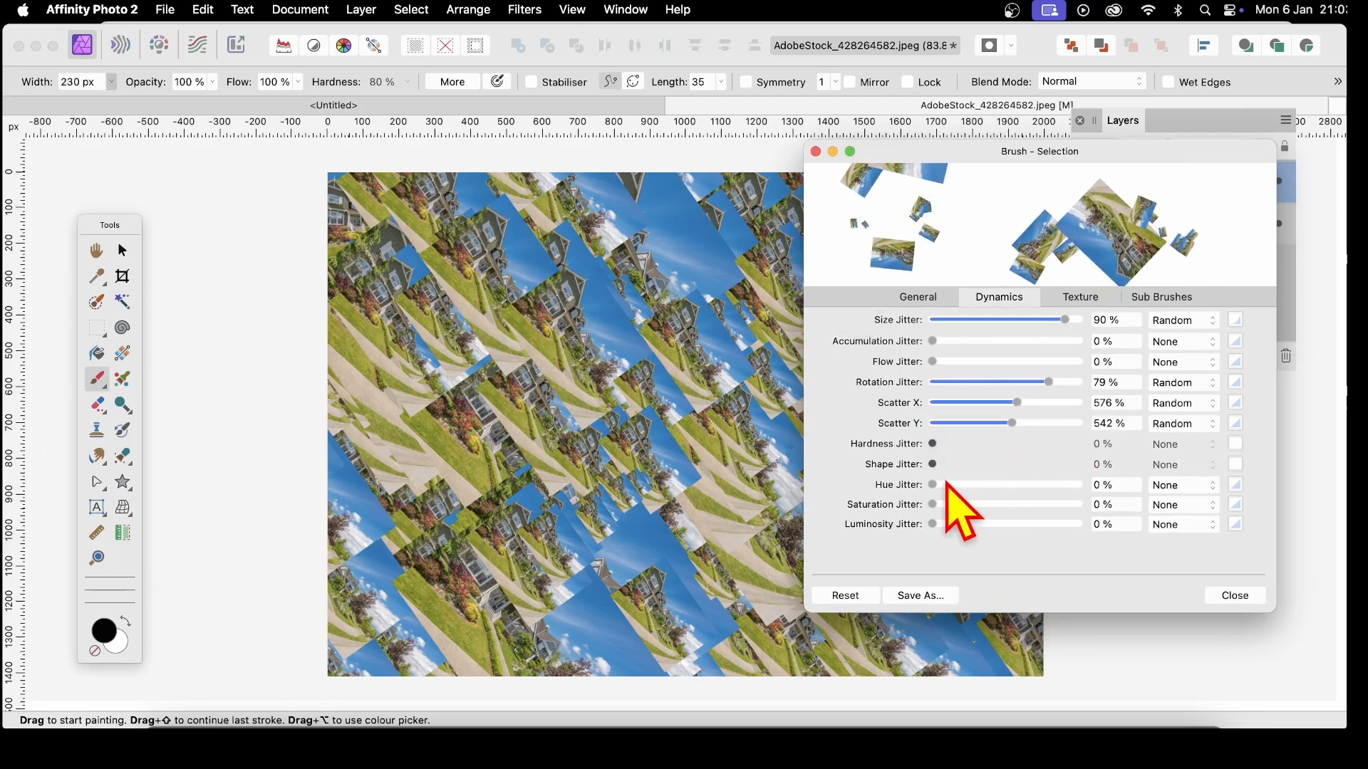
Step: Set the brush's hue jitter to 75%, saturation jitter to 52% and luminosity jitter to 32%, and paint over the whole canvas
left_click_drag(947, 485, 1043, 484)
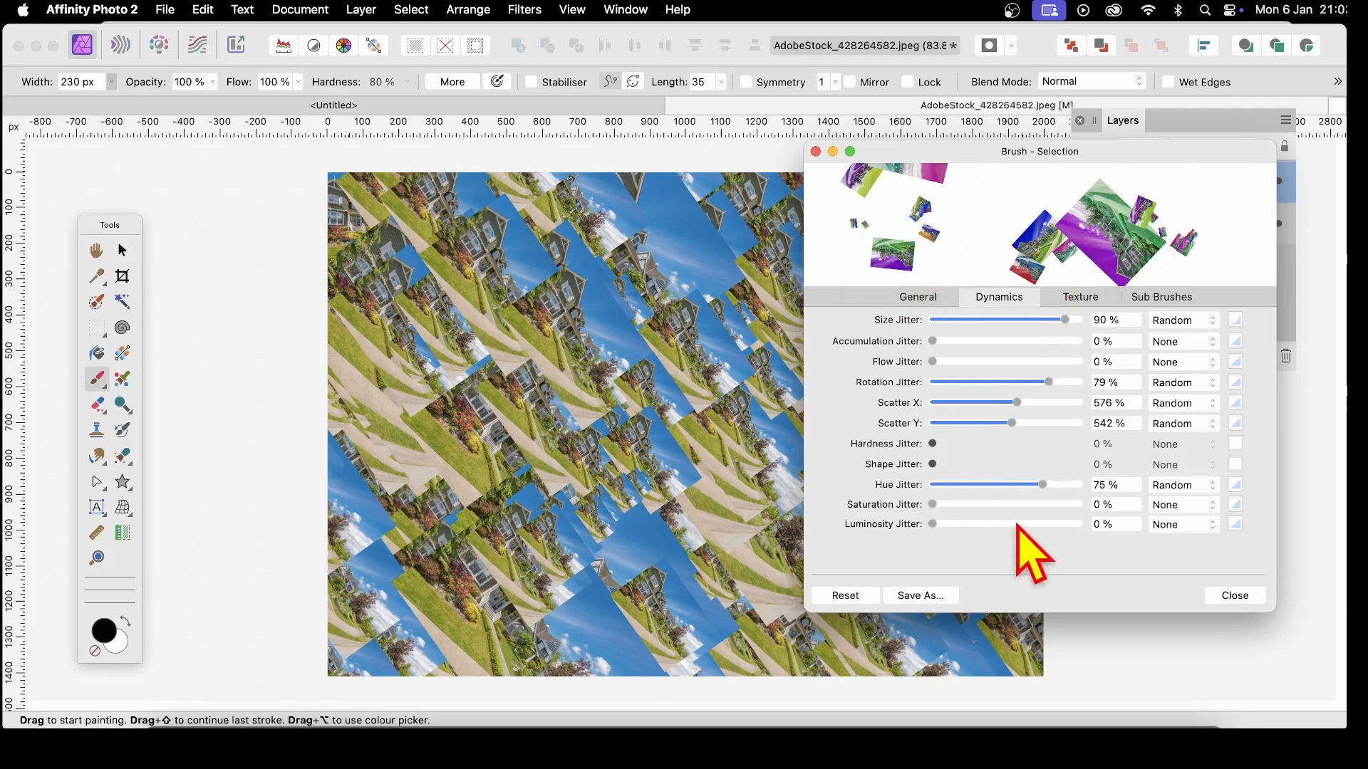
mouse_move(932, 504)
left_mouse_down()
mouse_move(1009, 504)
mouse_move(1006, 525)
mouse_move(977, 524)
left_mouse_up()
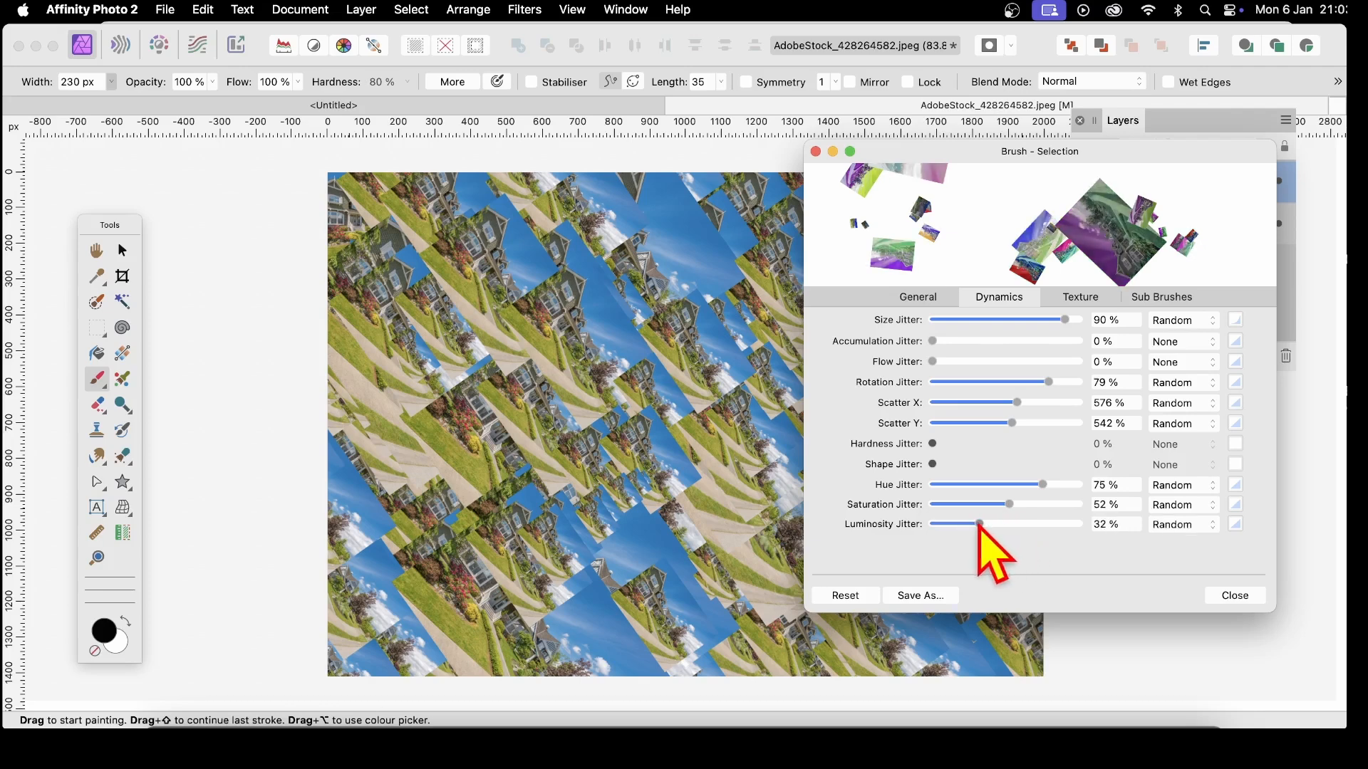
mouse_move(515, 453)
left_mouse_down()
mouse_move(635, 361)
mouse_move(746, 350)
mouse_move(703, 224)
mouse_move(571, 204)
mouse_move(606, 341)
mouse_move(936, 369)
mouse_move(575, 659)
mouse_move(854, 692)
mouse_move(730, 587)
mouse_move(480, 609)
mouse_move(359, 599)
mouse_move(238, 406)
mouse_move(335, 295)
mouse_move(289, 326)
mouse_move(927, 277)
mouse_move(891, 172)
mouse_move(1193, 169)
left_mouse_up()
mouse_move(991, 202)
left_mouse_down()
mouse_move(950, 495)
mouse_move(967, 682)
mouse_move(689, 617)
mouse_move(406, 442)
left_mouse_up()
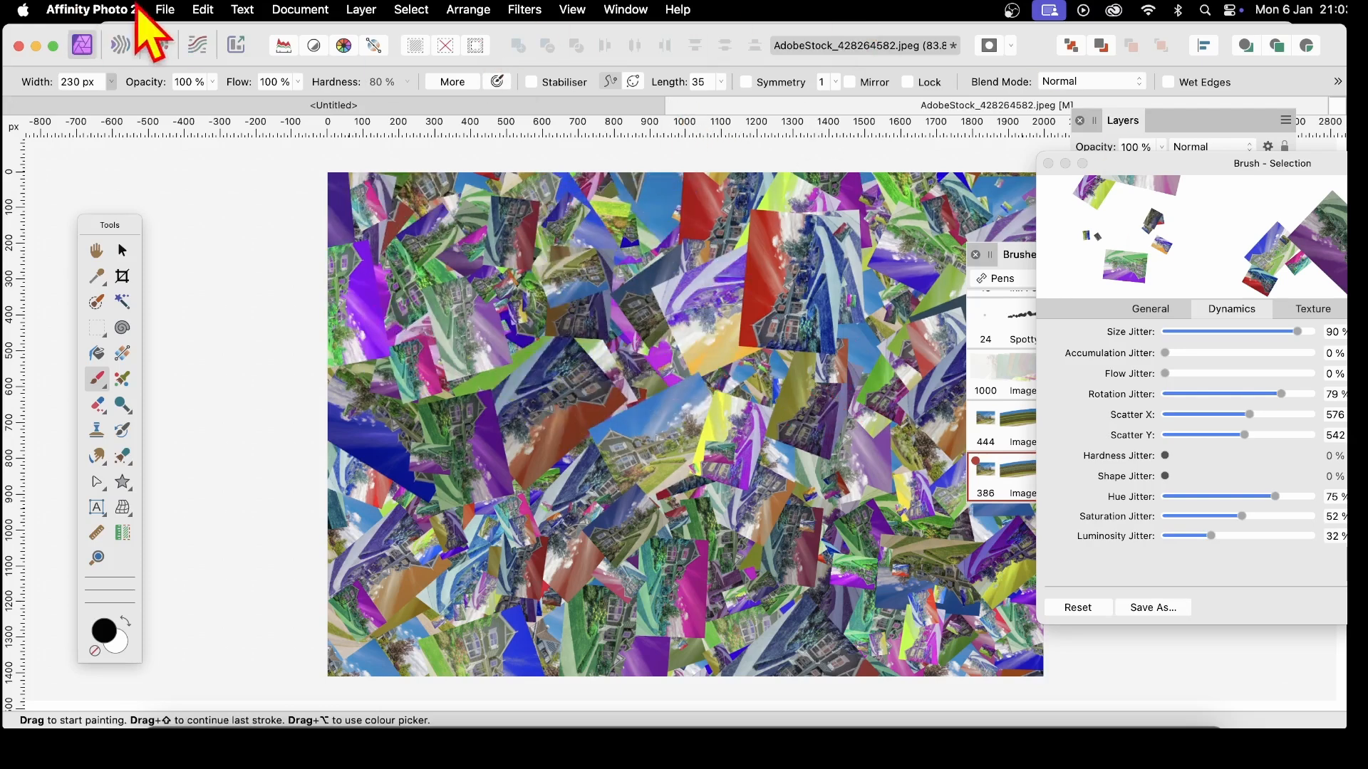
Step: Check the collage's print preview and leave without printing
left_click(166, 10)
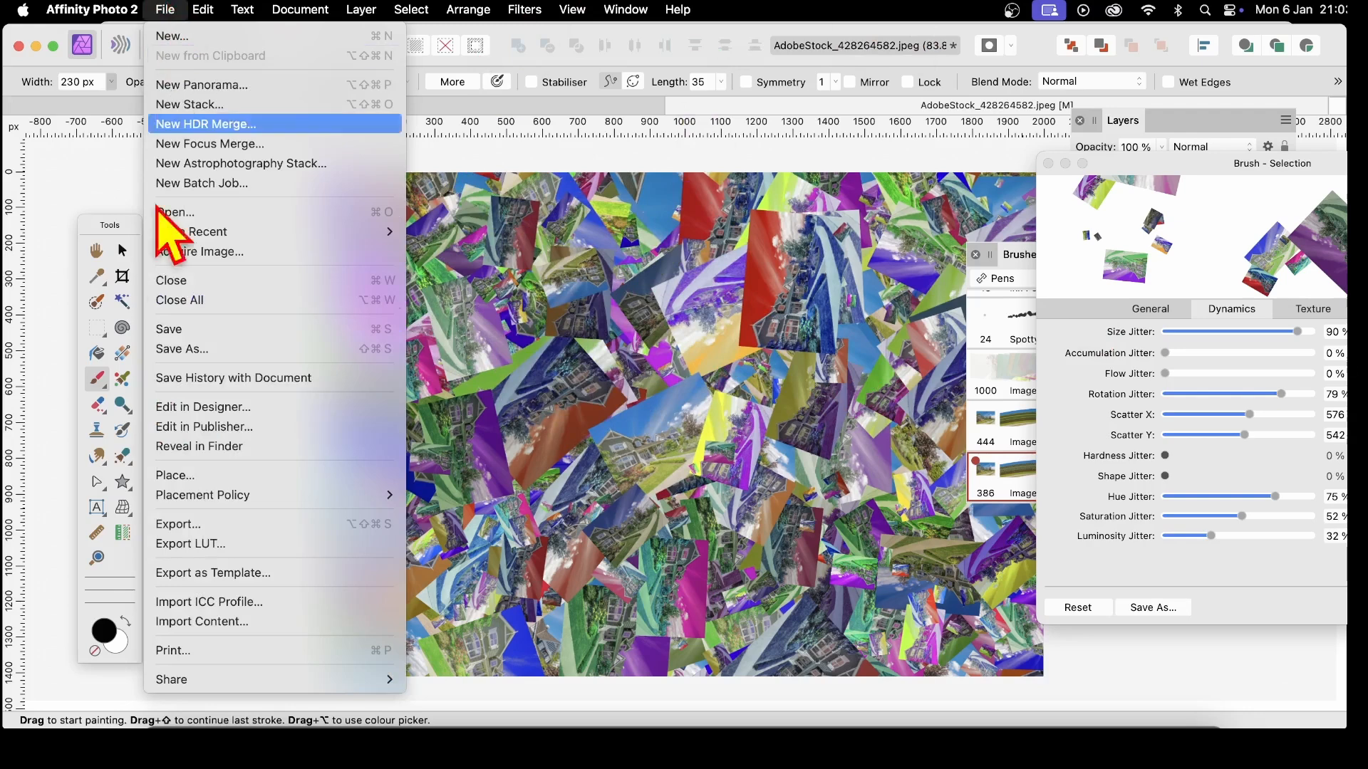
left_click(187, 651)
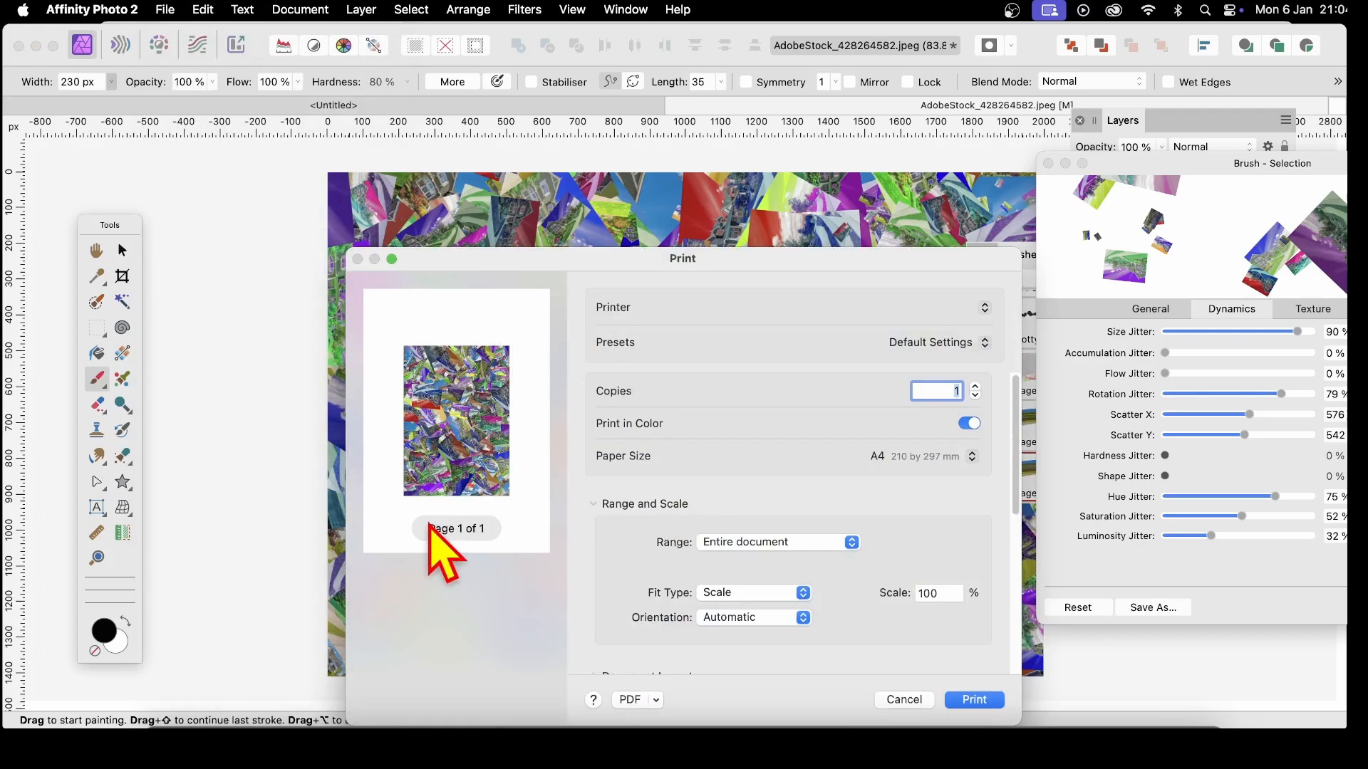
left_click(903, 700)
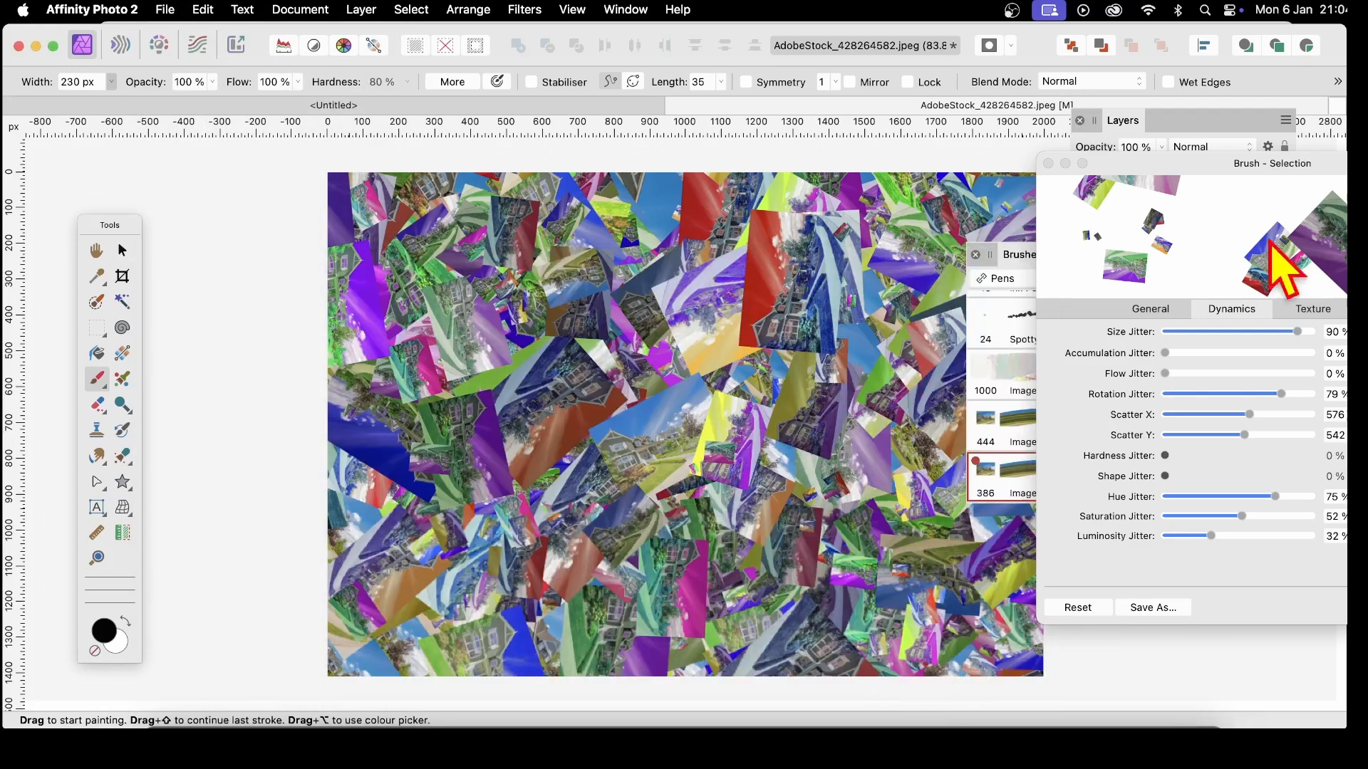
Step: Look at the brush's sub-brush options and close the brush editor
left_click_drag(1250, 165, 913, 161)
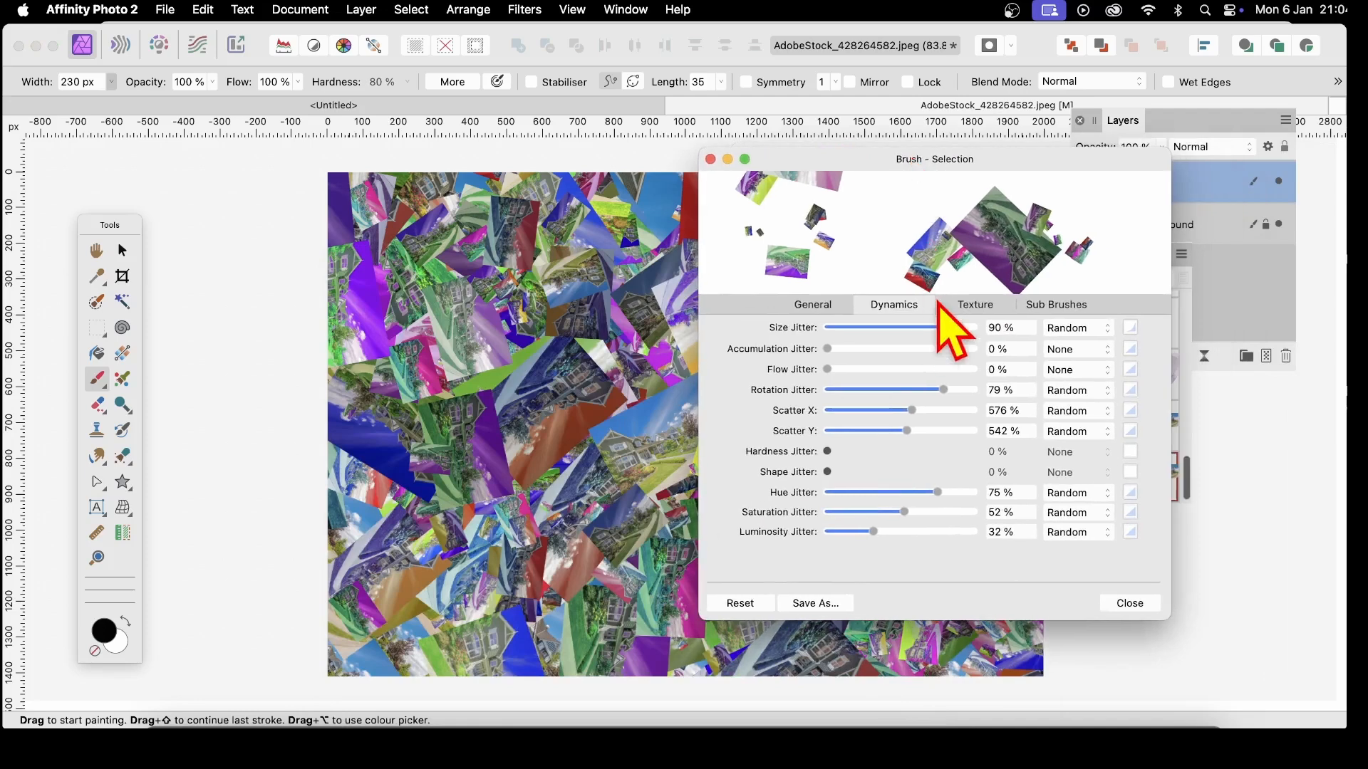
left_click(1070, 304)
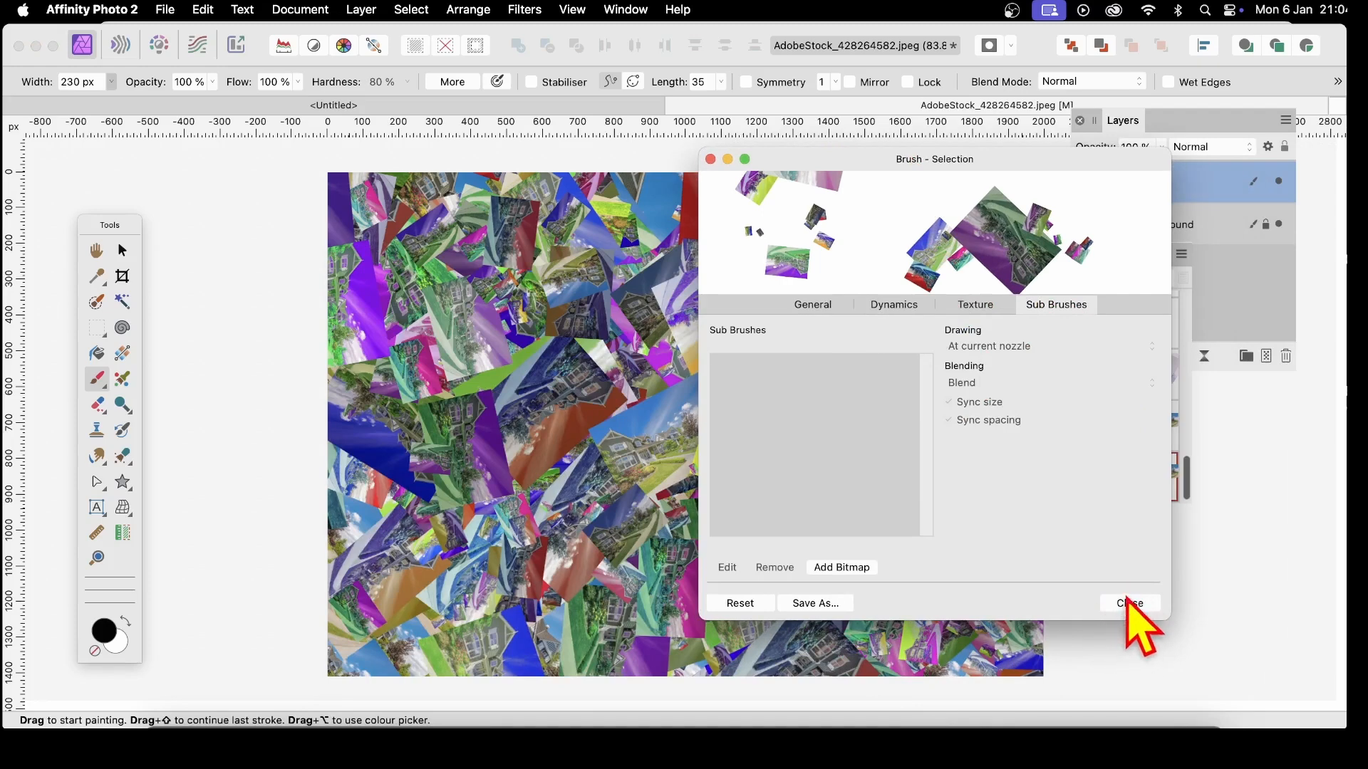
left_click(1130, 603)
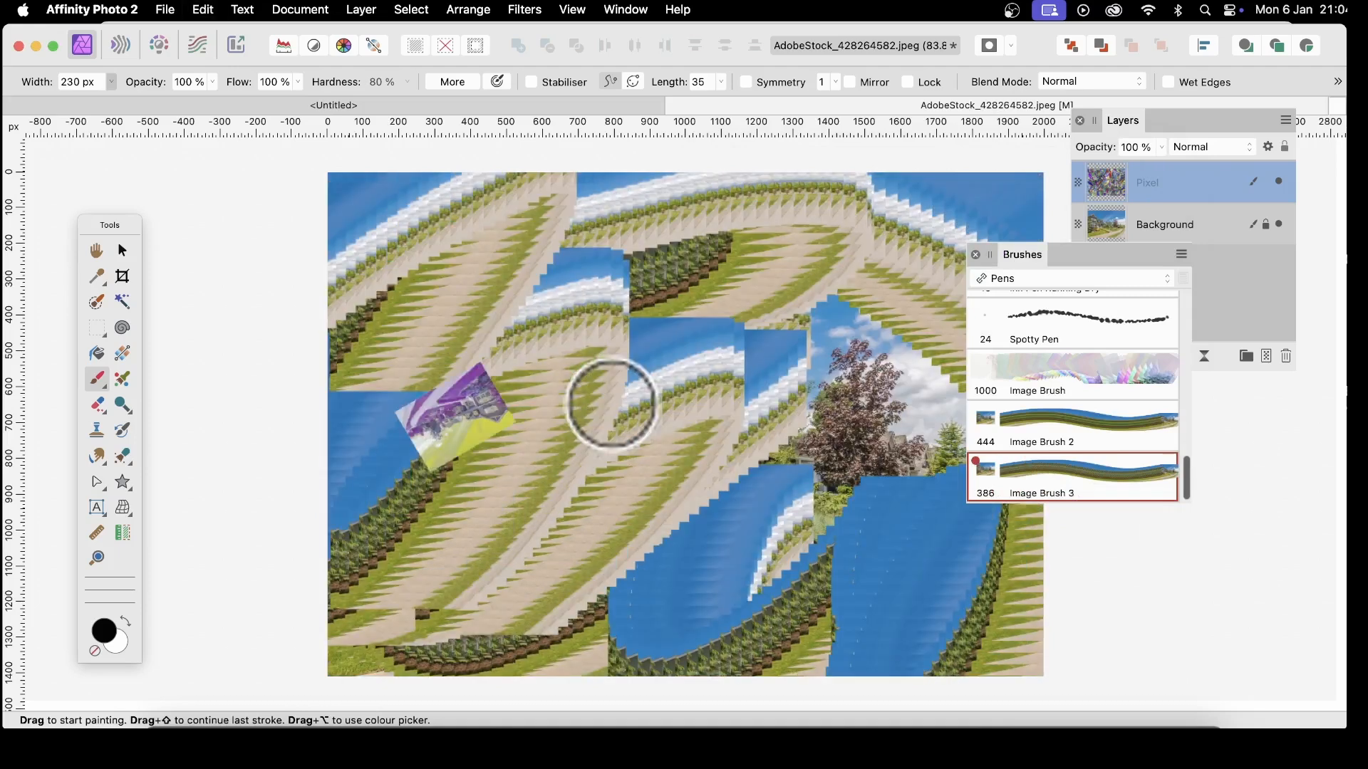
Step: Undo all the painting back to the original photo and draw a rectangular marquee about 1276 px wide around the house
key("super+z")
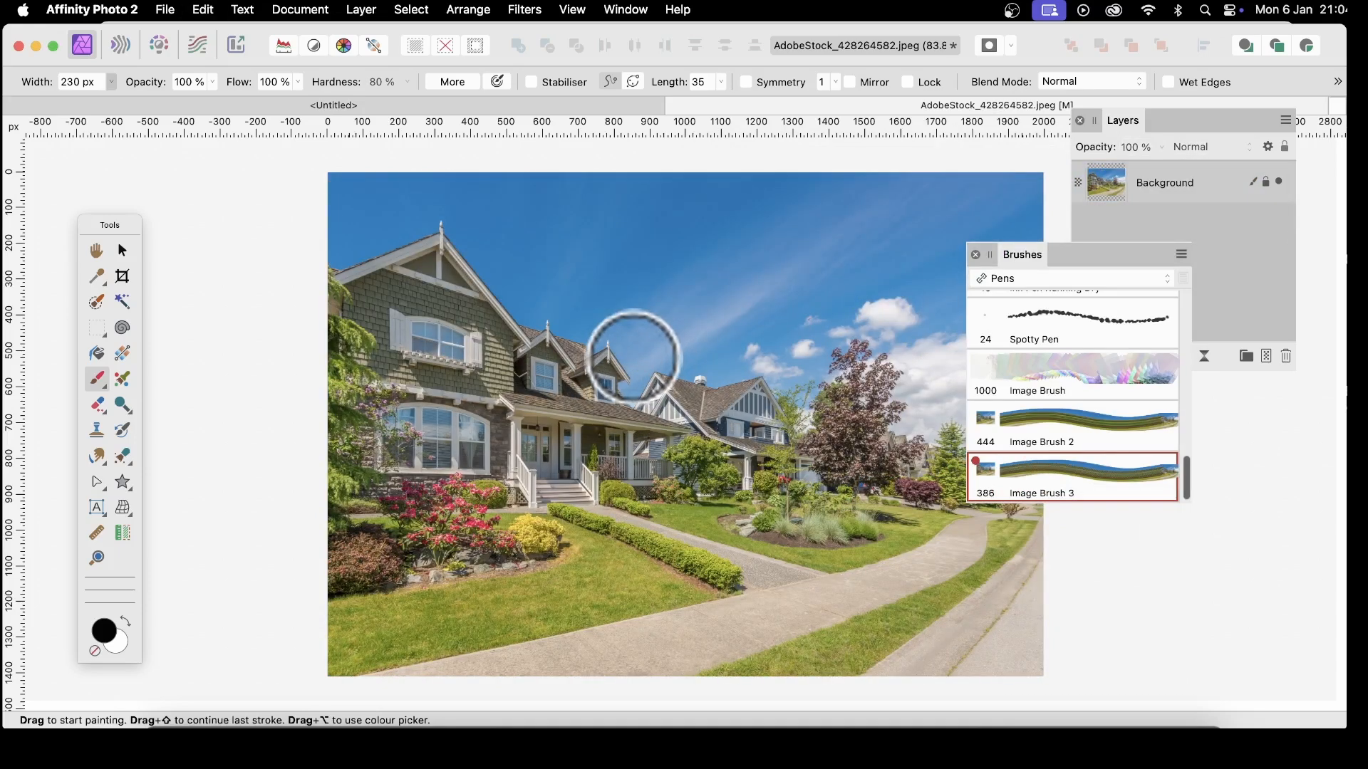
left_click(97, 328)
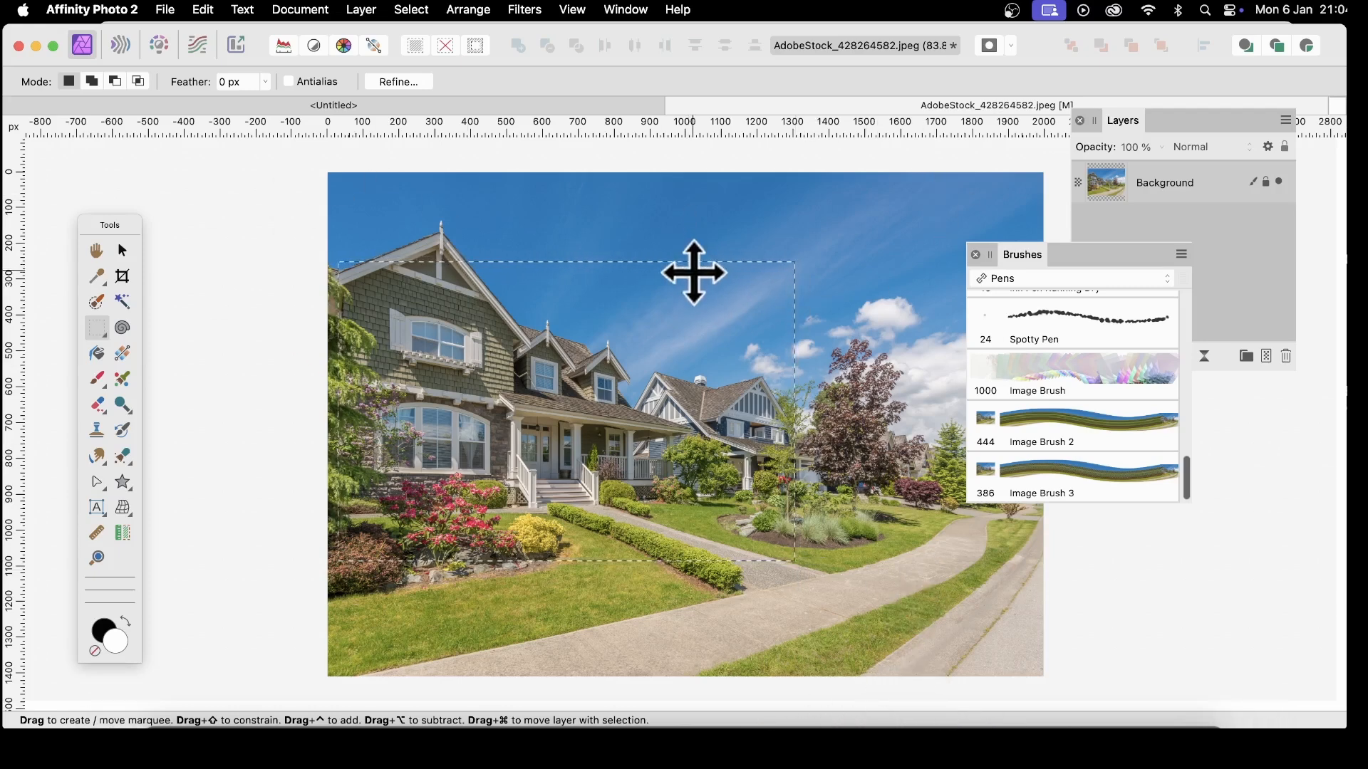
Step: Select the Background layer and create a new brush from the marquee selection in the Pens category
left_click(1183, 254)
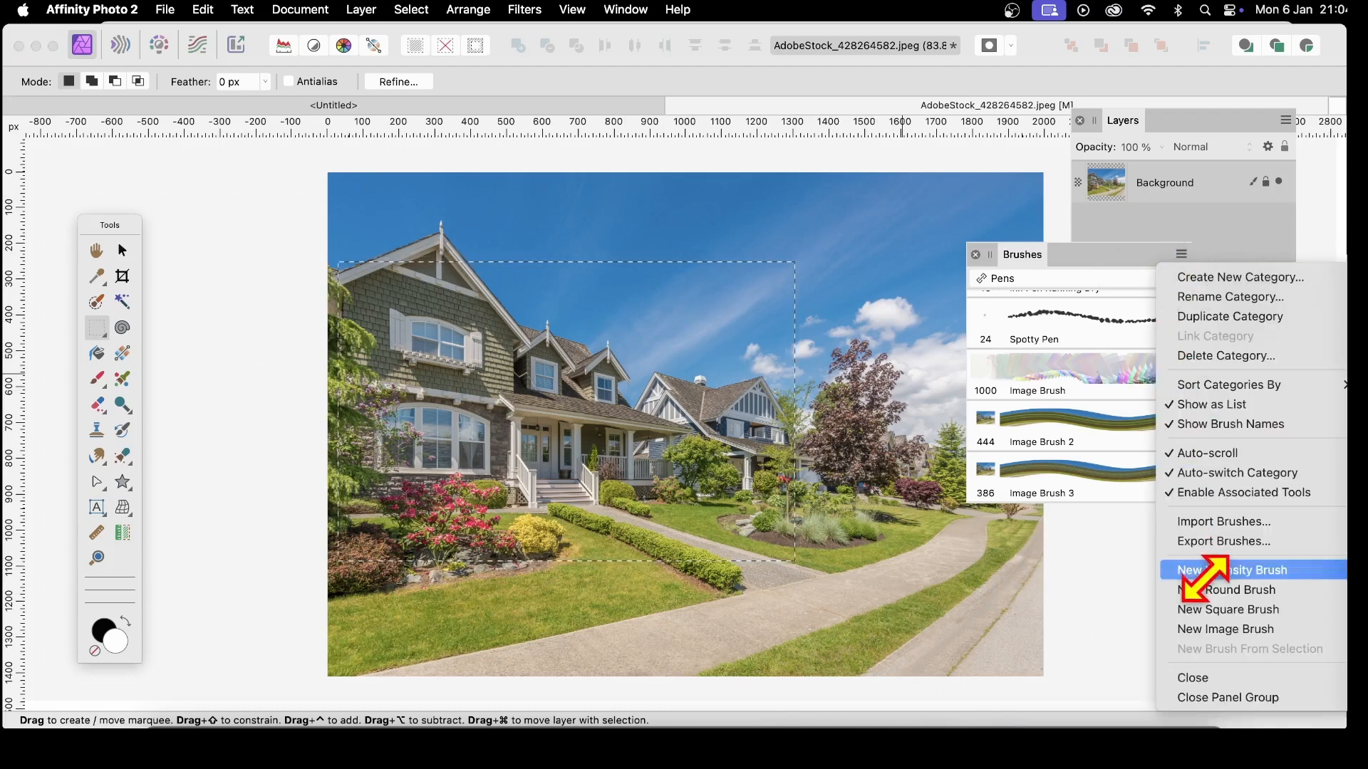
left_click(1158, 183)
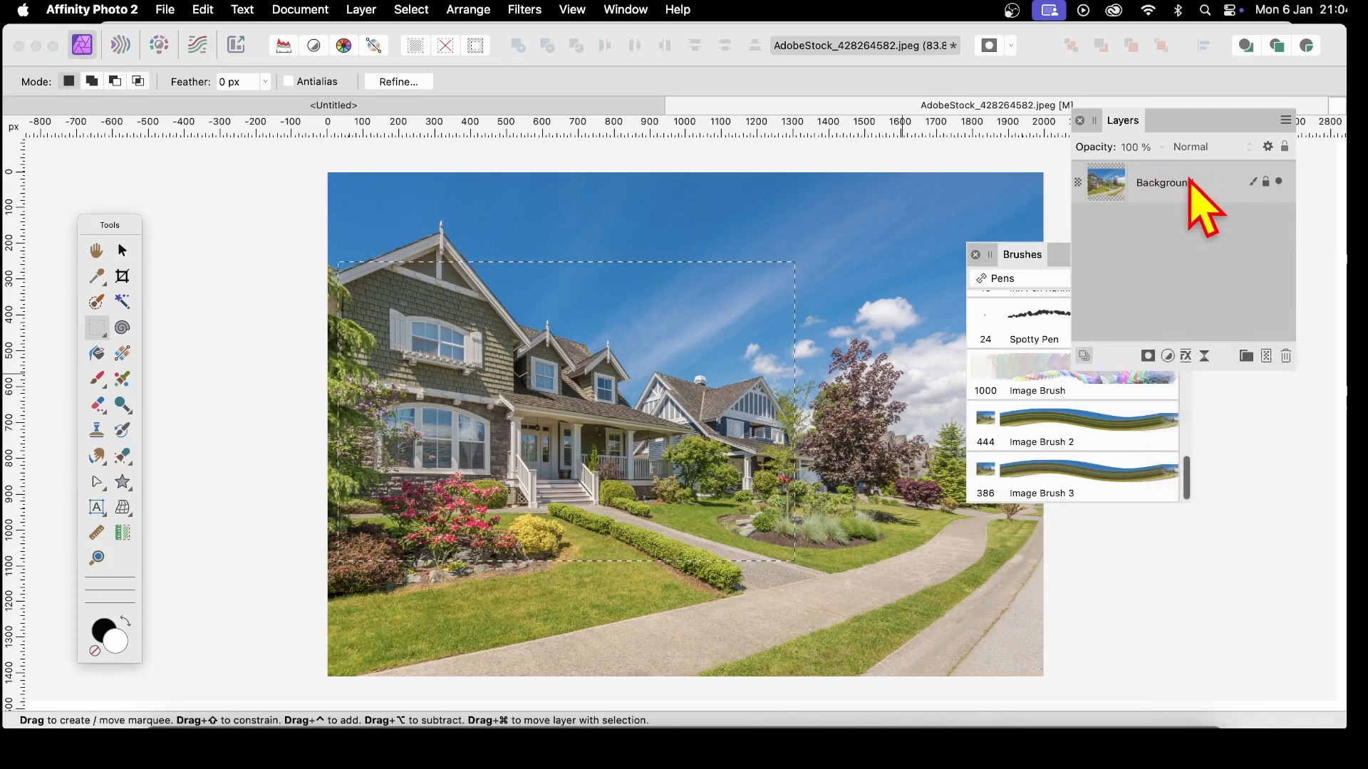
left_click(1218, 187)
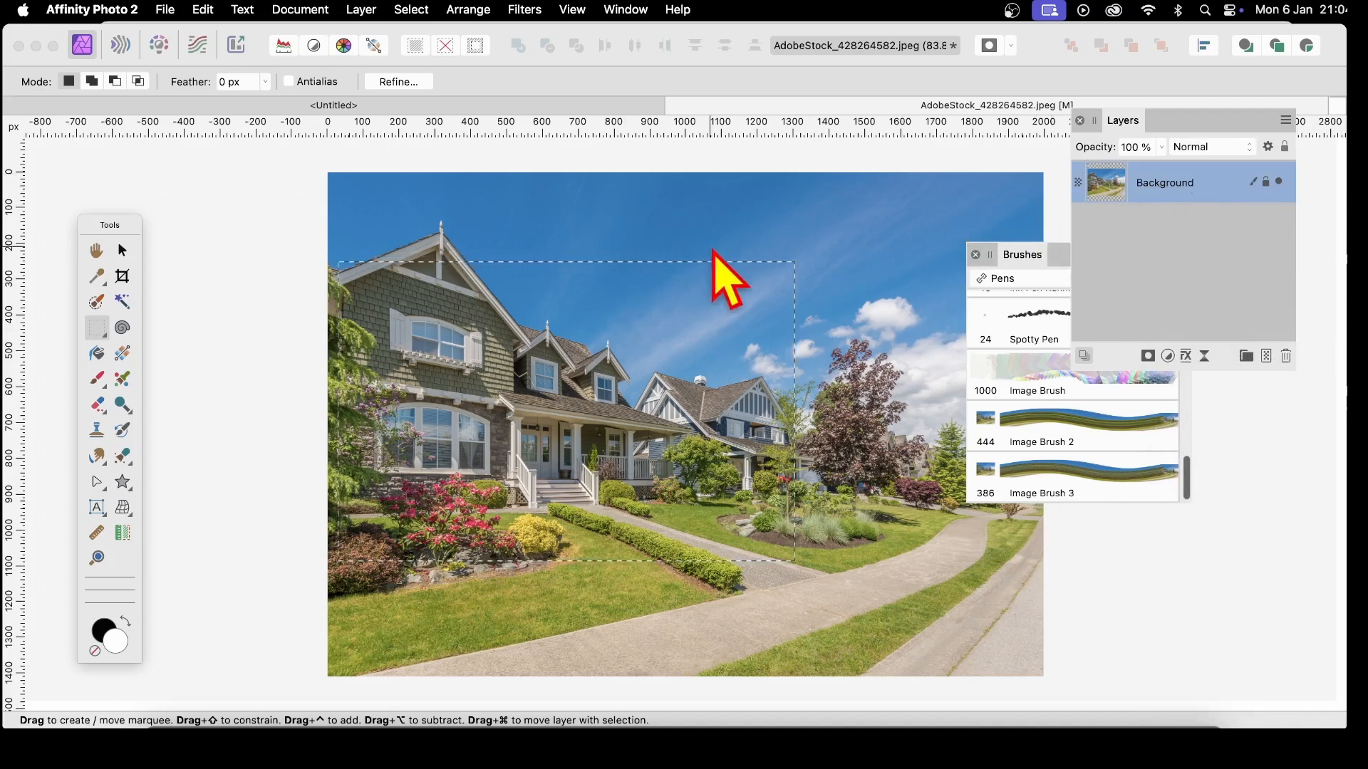
left_click(1023, 258)
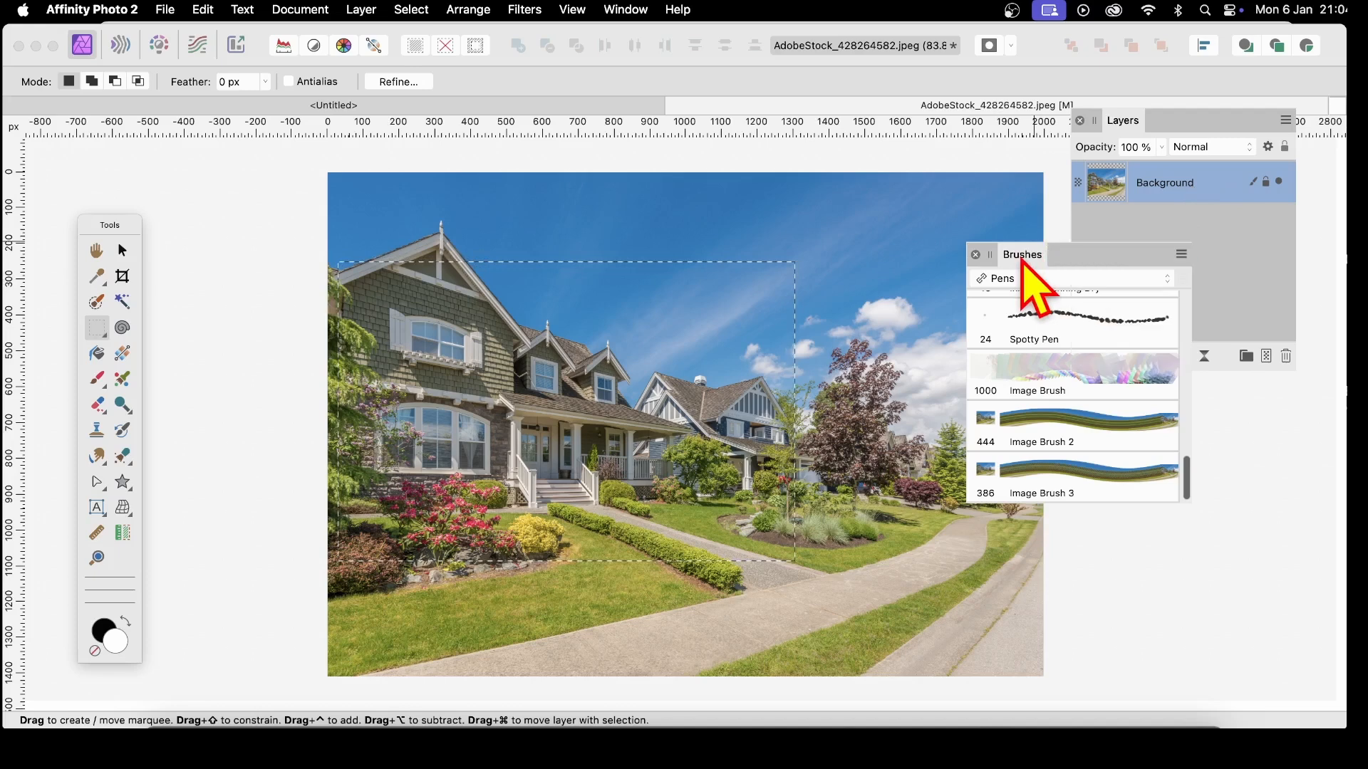
left_click(1181, 254)
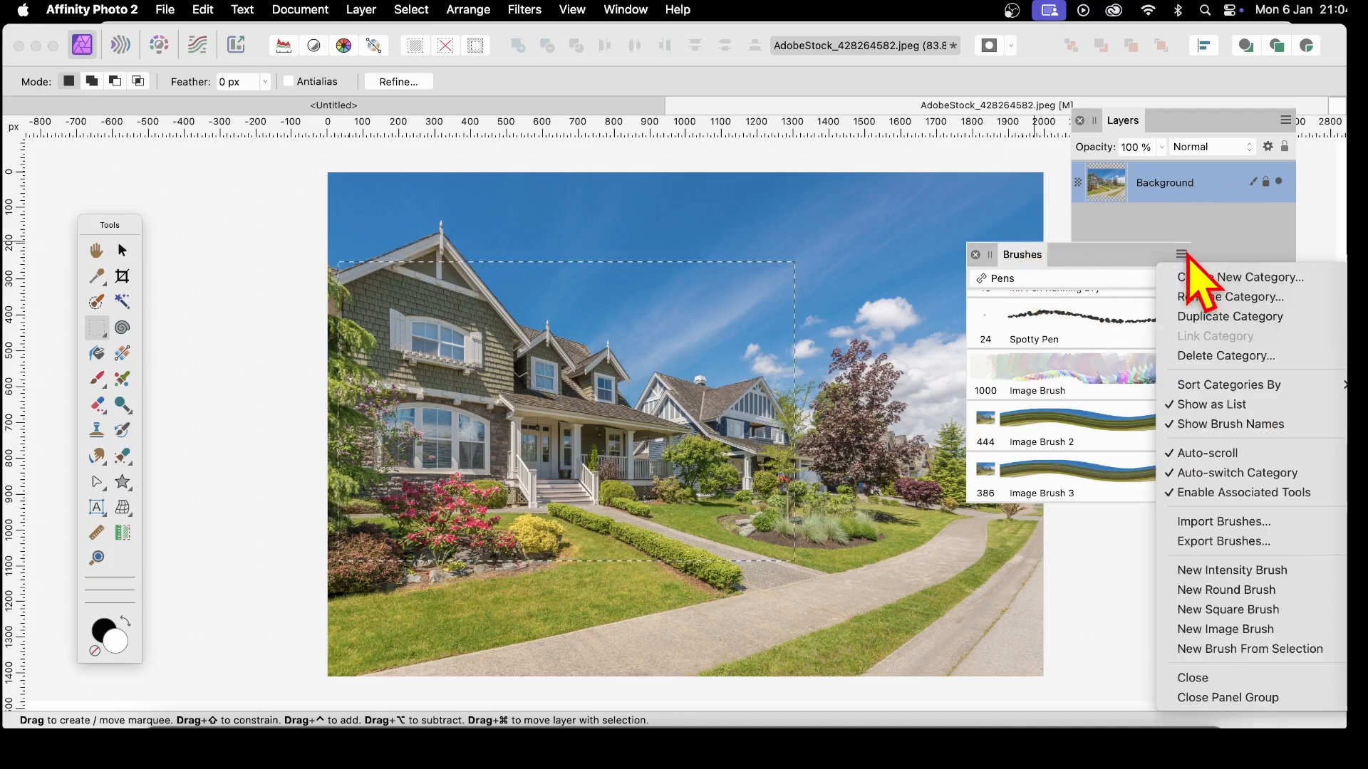
left_click(1236, 650)
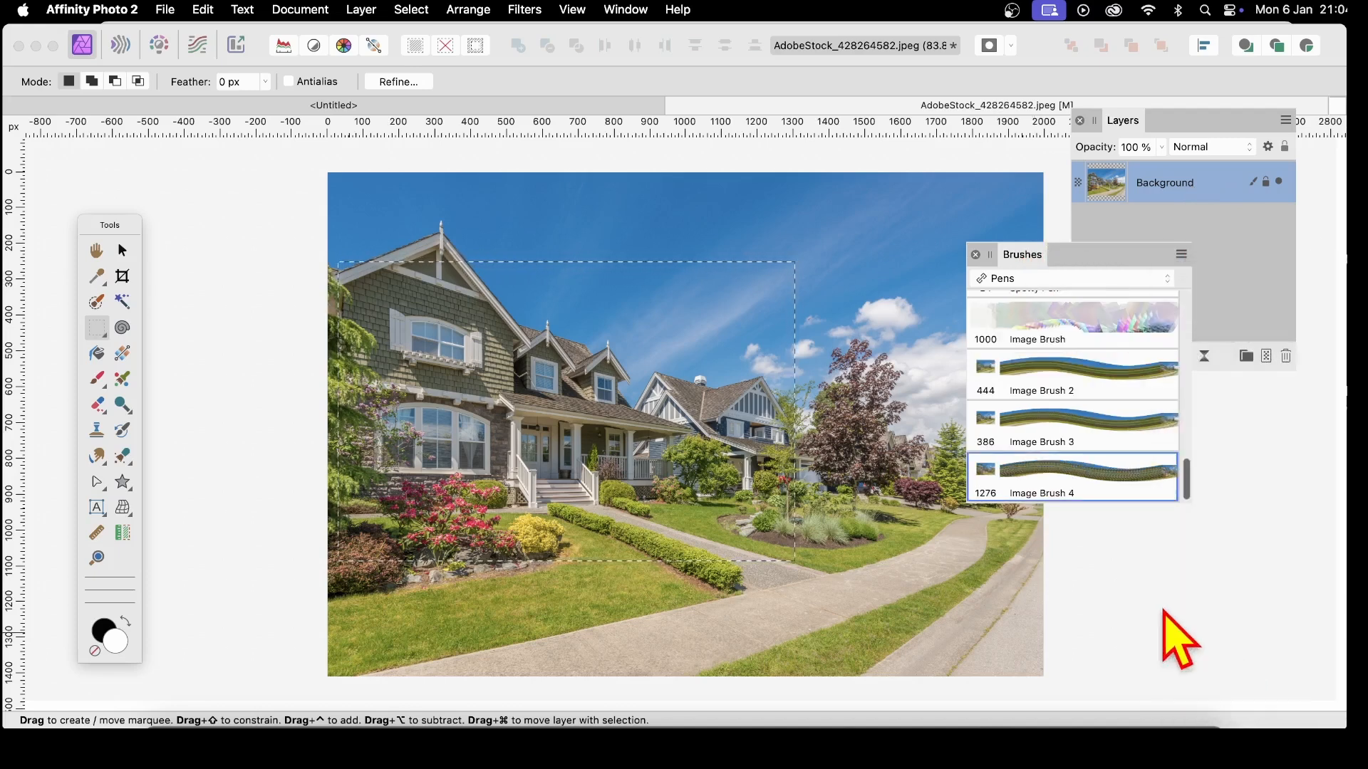
Step: Edit the new house brush with size 402.5 px, spacing 79%, rotation 14% and wet edges set to off
double_click(1074, 476)
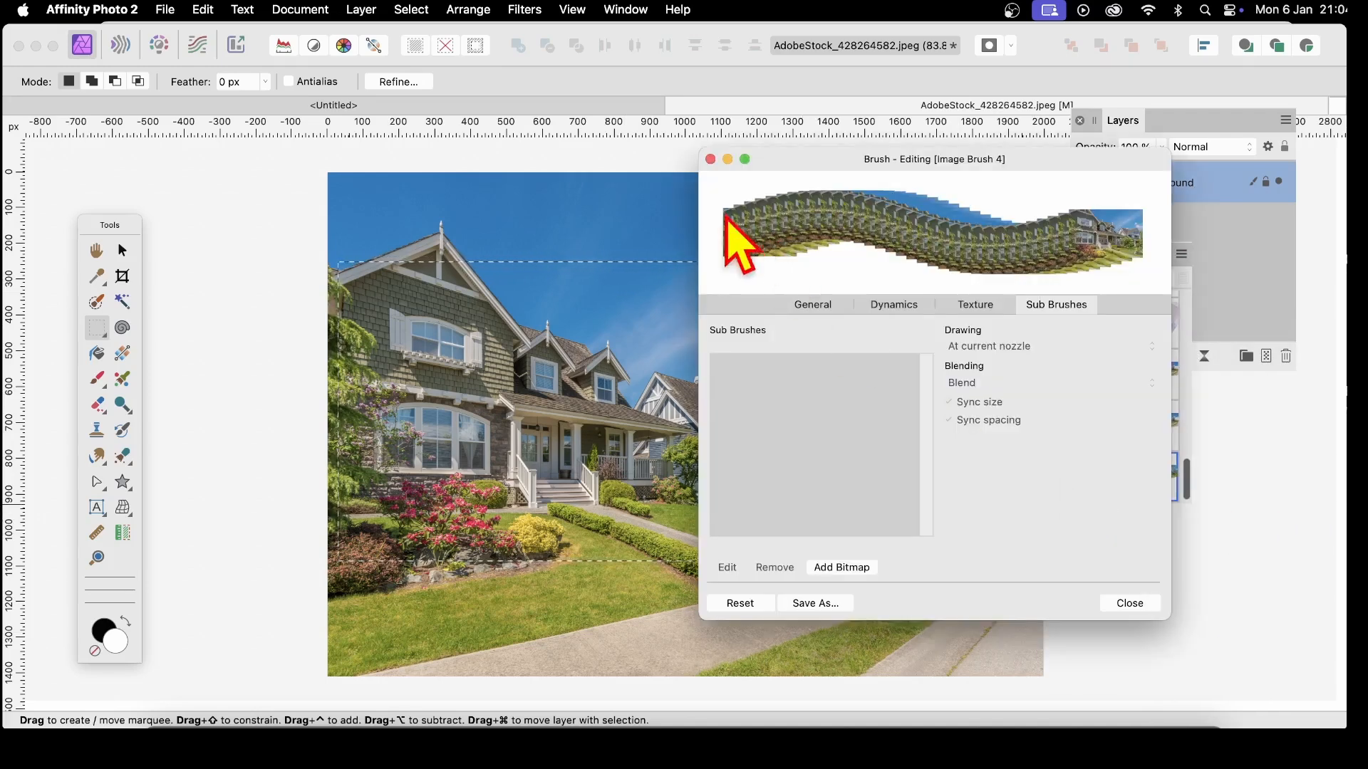
left_click(810, 307)
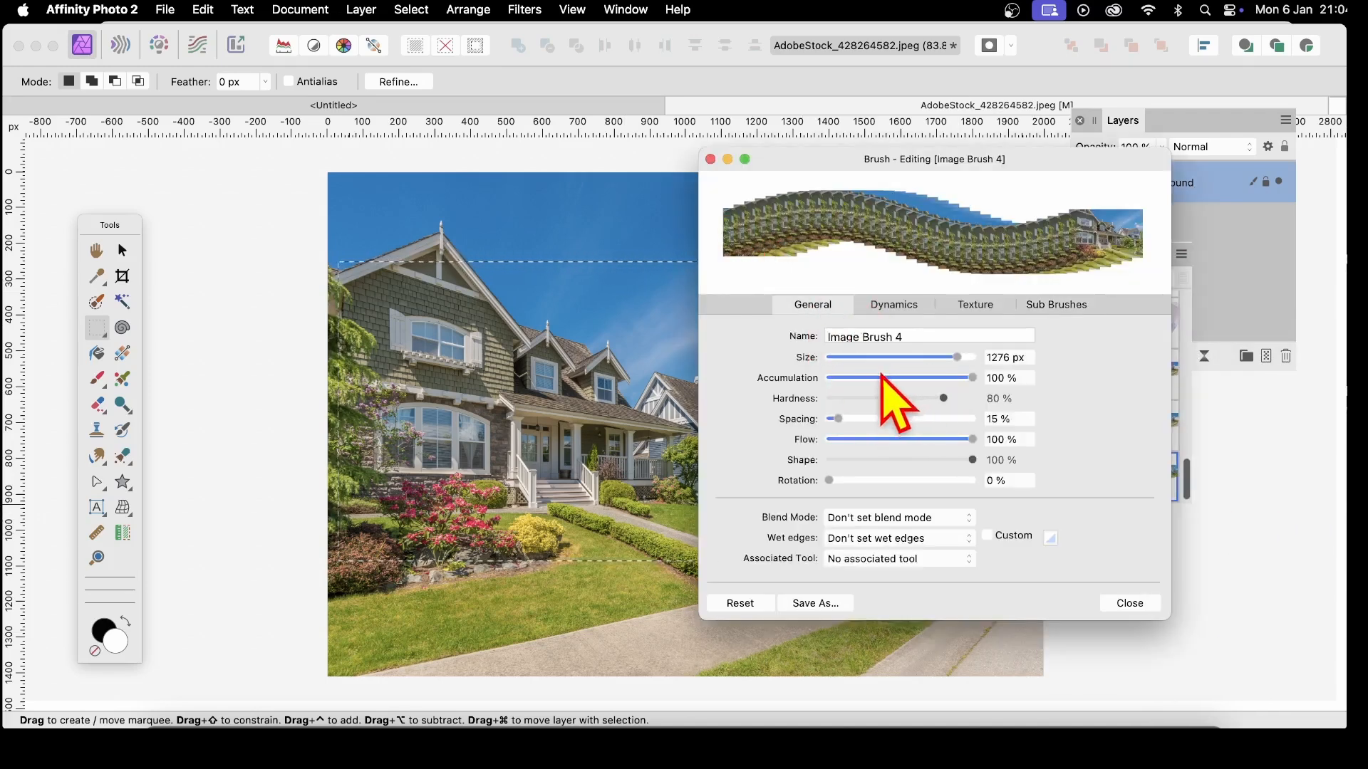
left_click_drag(881, 352, 946, 357)
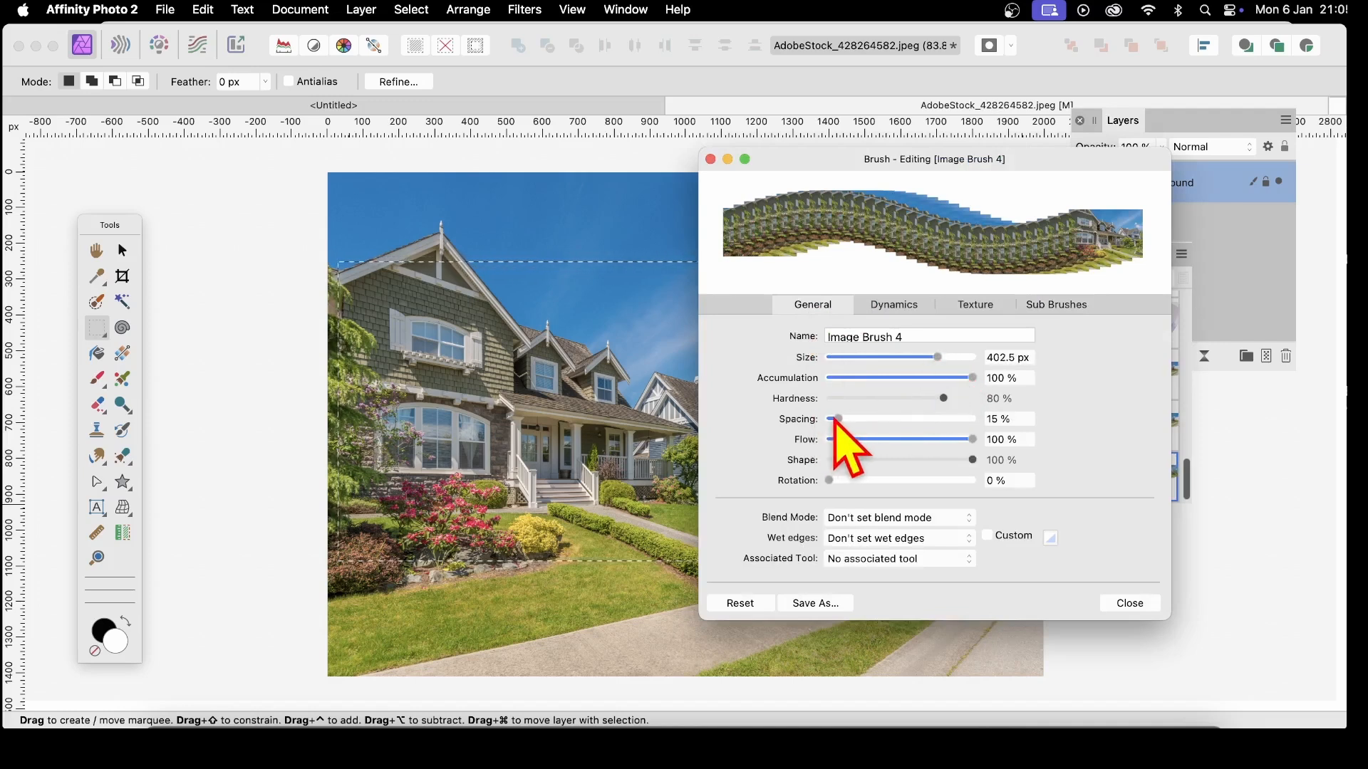
left_click_drag(839, 419, 885, 421)
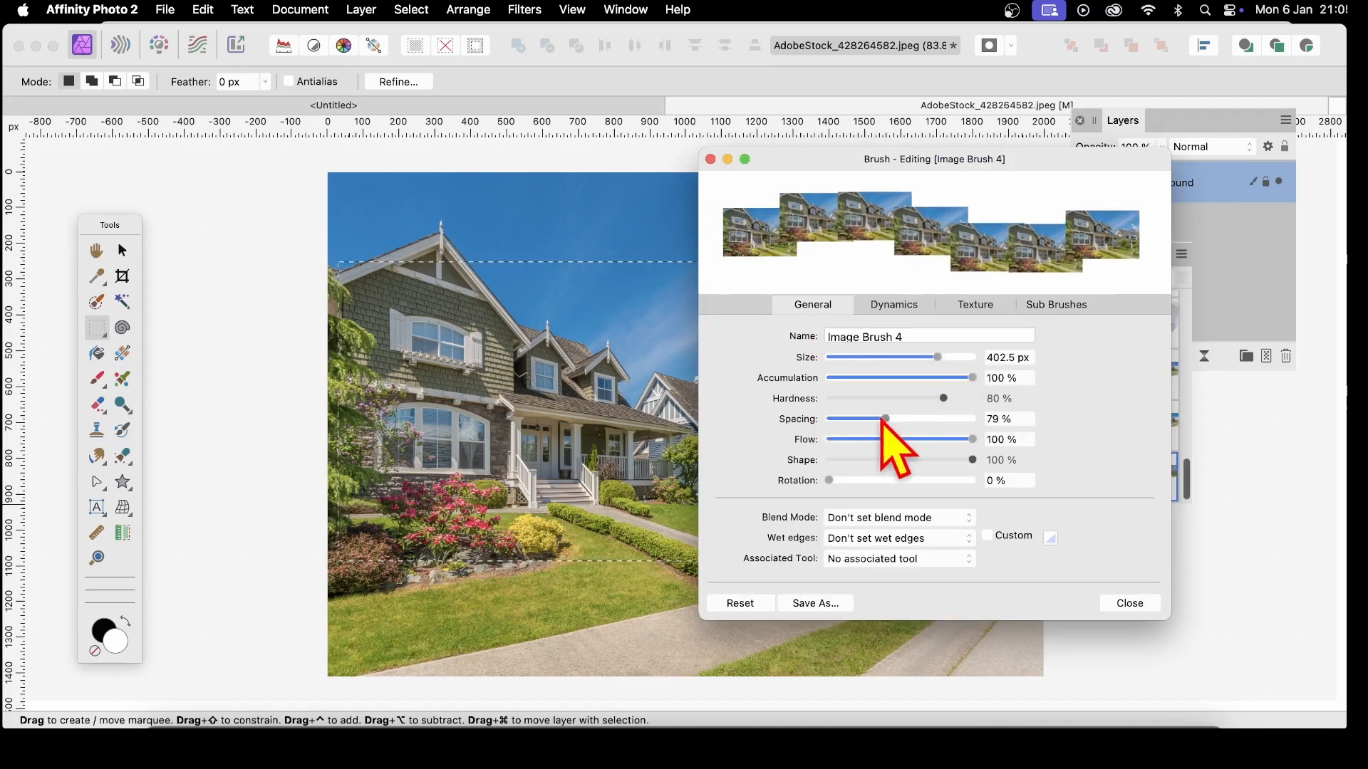
left_click_drag(829, 481, 870, 482)
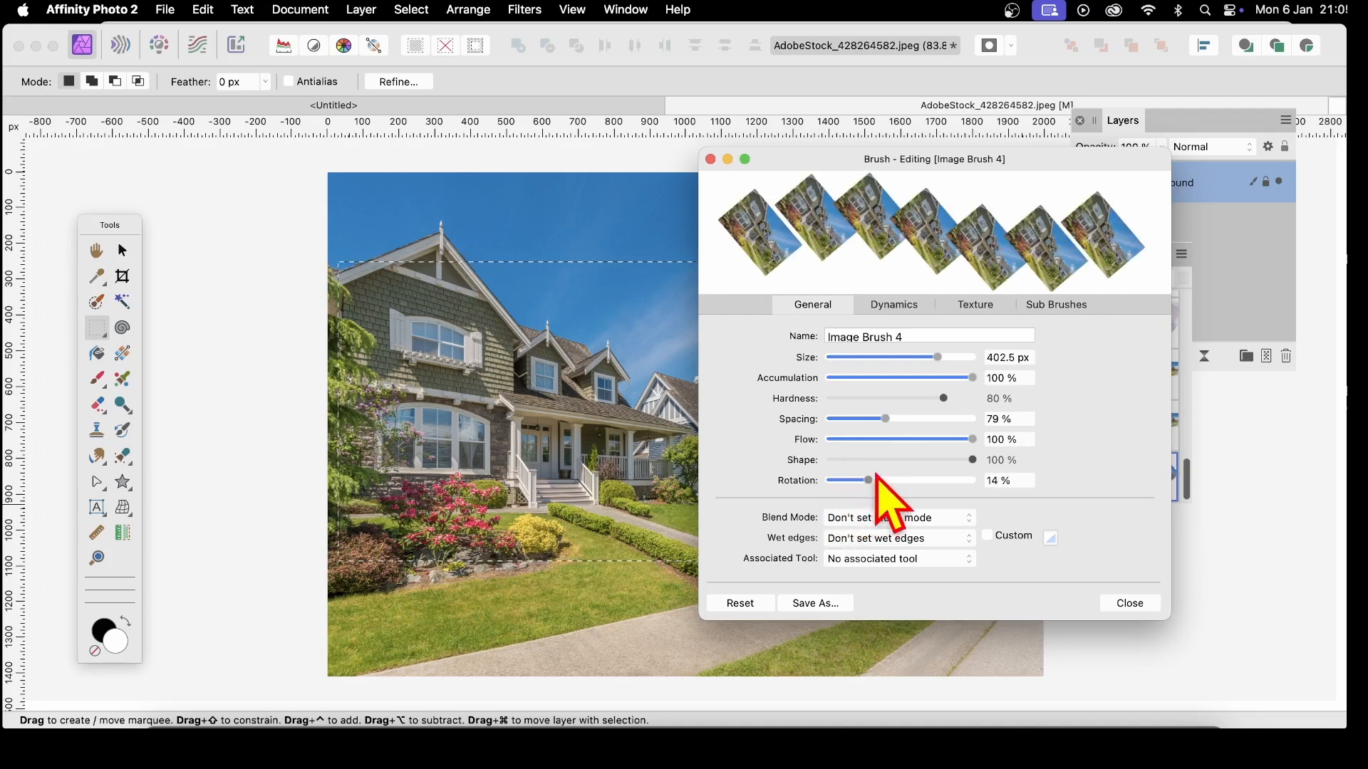
left_click(889, 539)
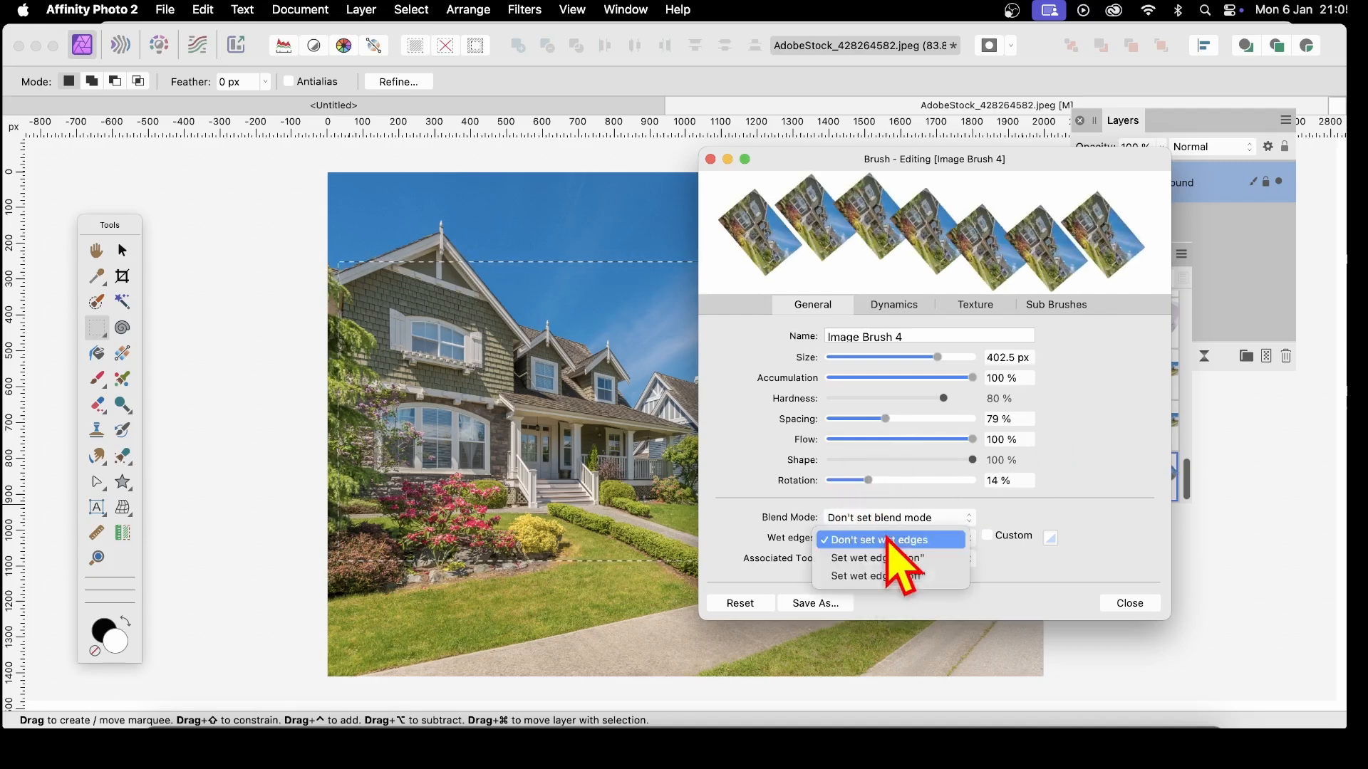
left_click(889, 577)
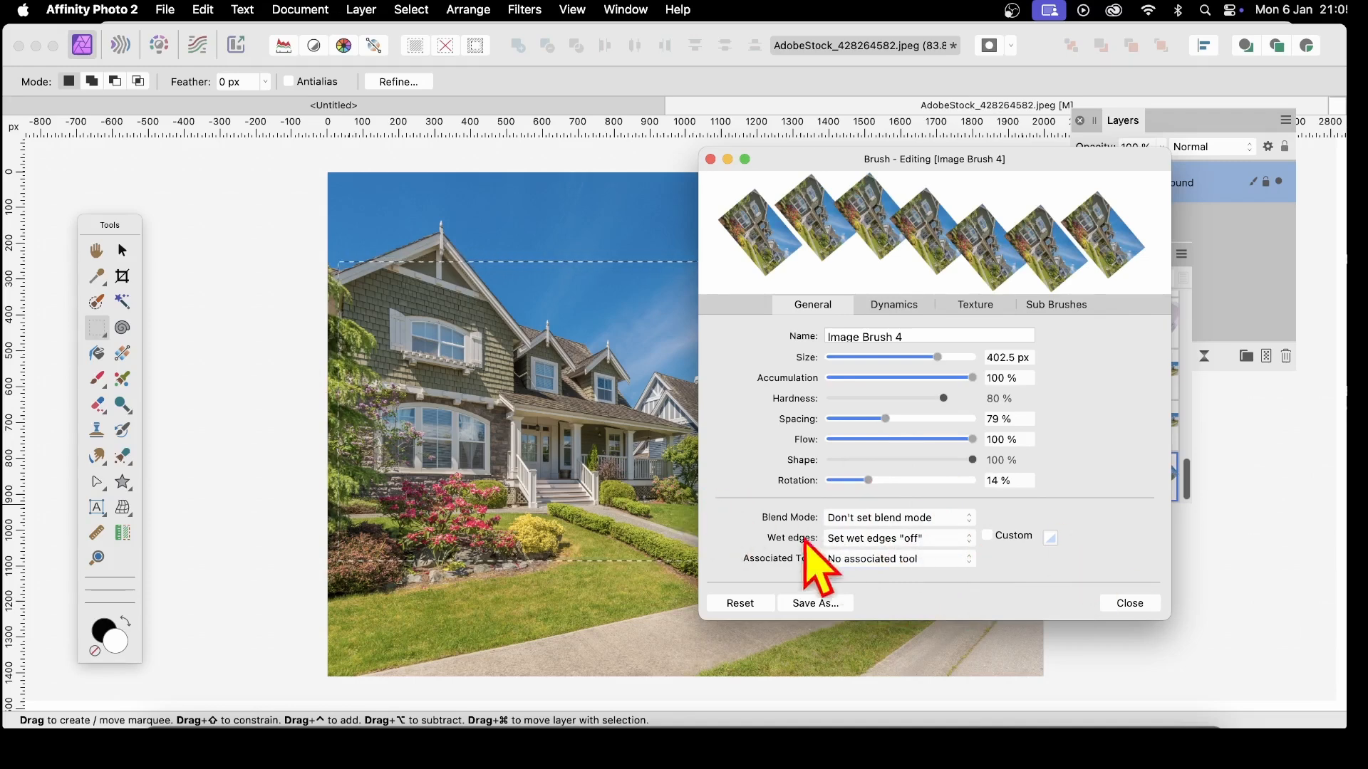
Step: Set the house brush's size jitter to 75%, Scatter X to 372% and Scatter Y to 570%, all random, and close the editor
left_click(897, 305)
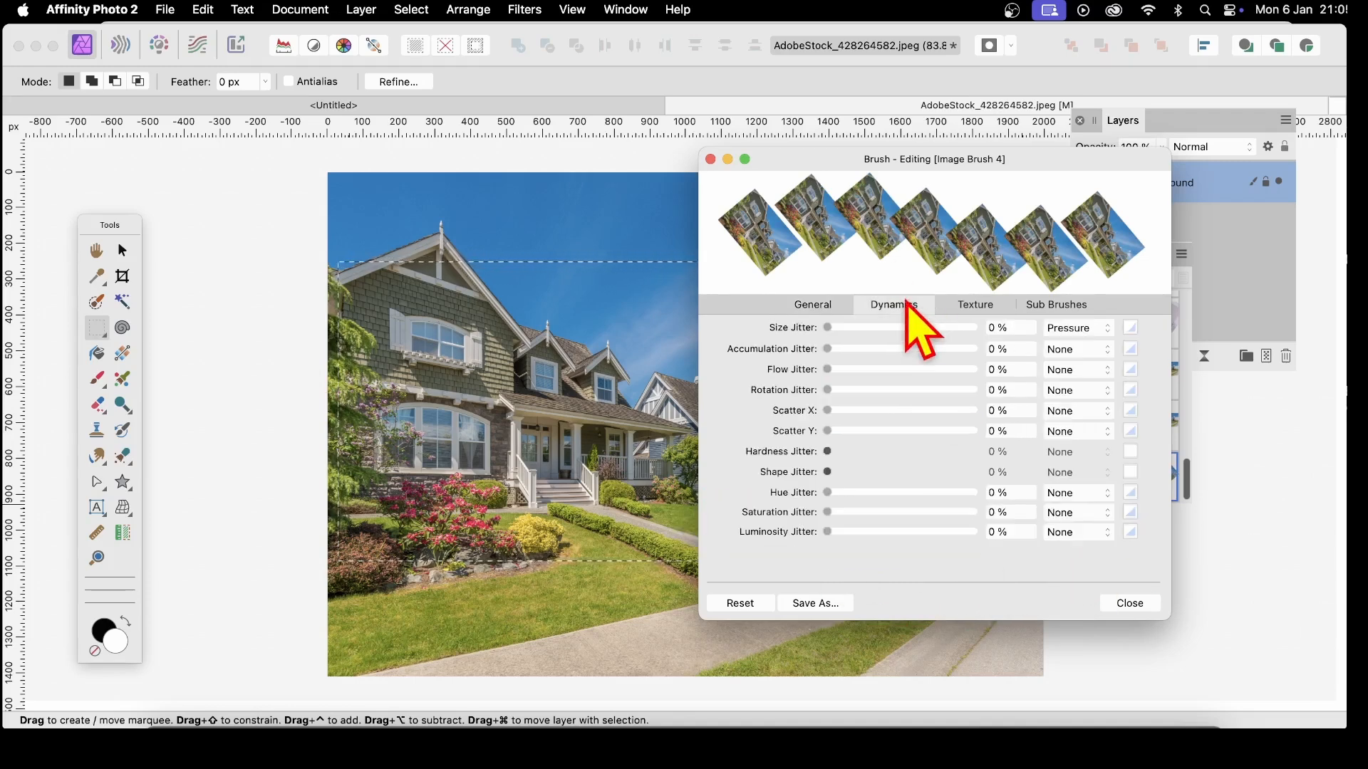
left_click_drag(827, 328, 937, 329)
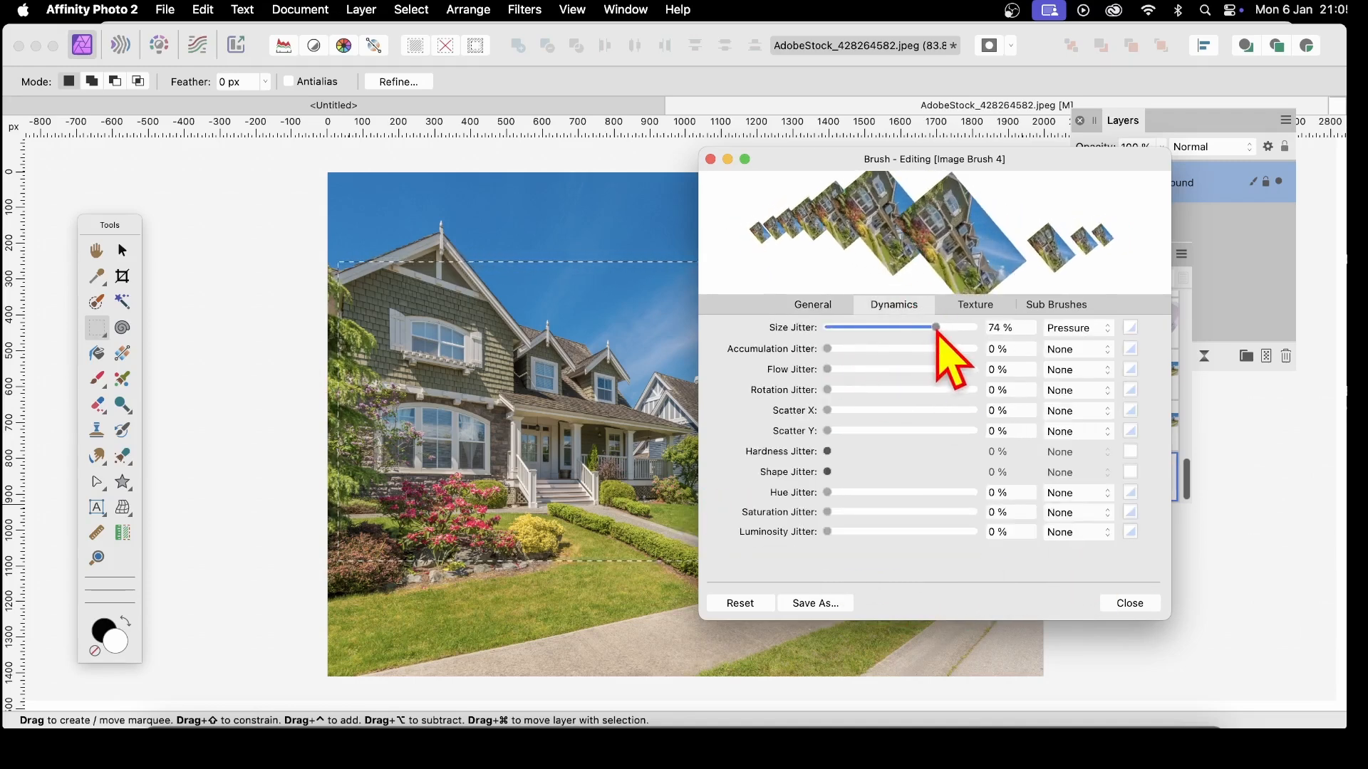
left_click(1090, 330)
left_click(1093, 313)
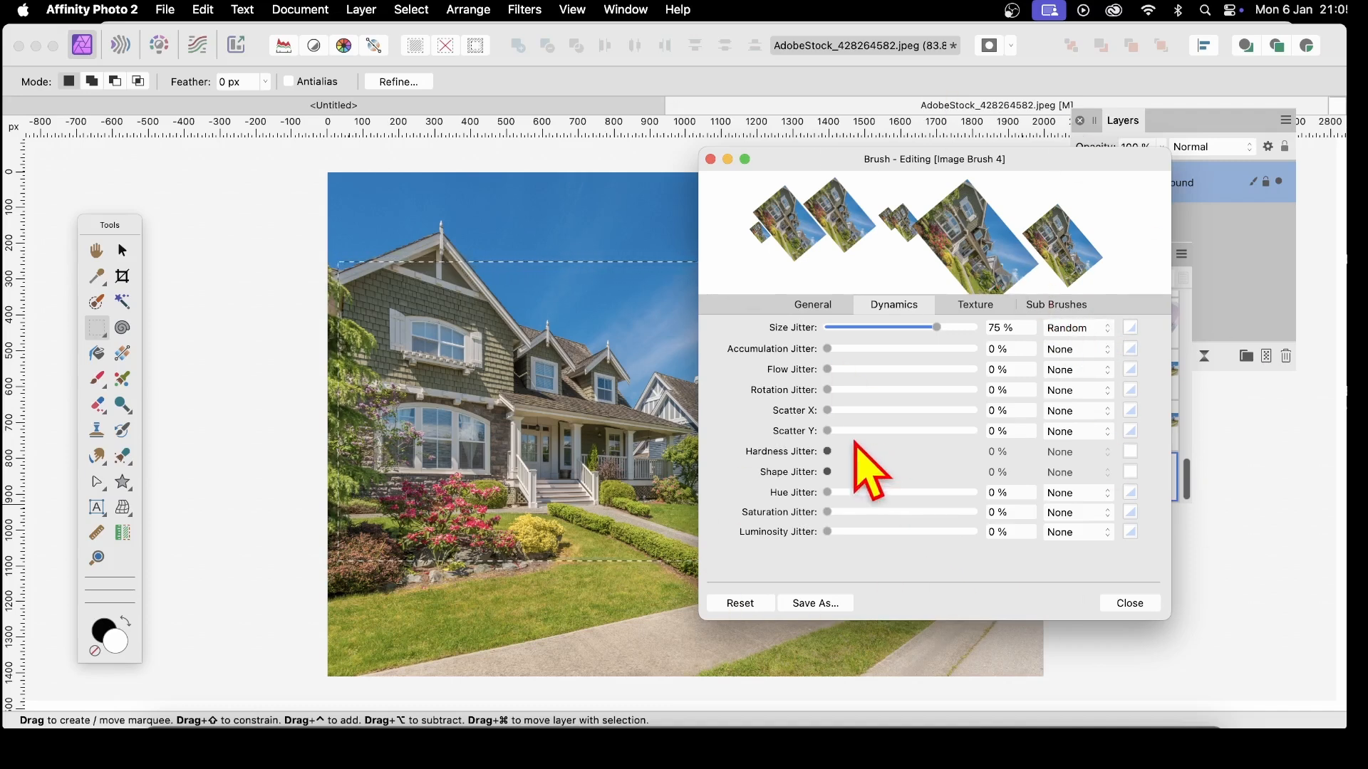
left_click(882, 411)
left_click_drag(883, 431, 911, 431)
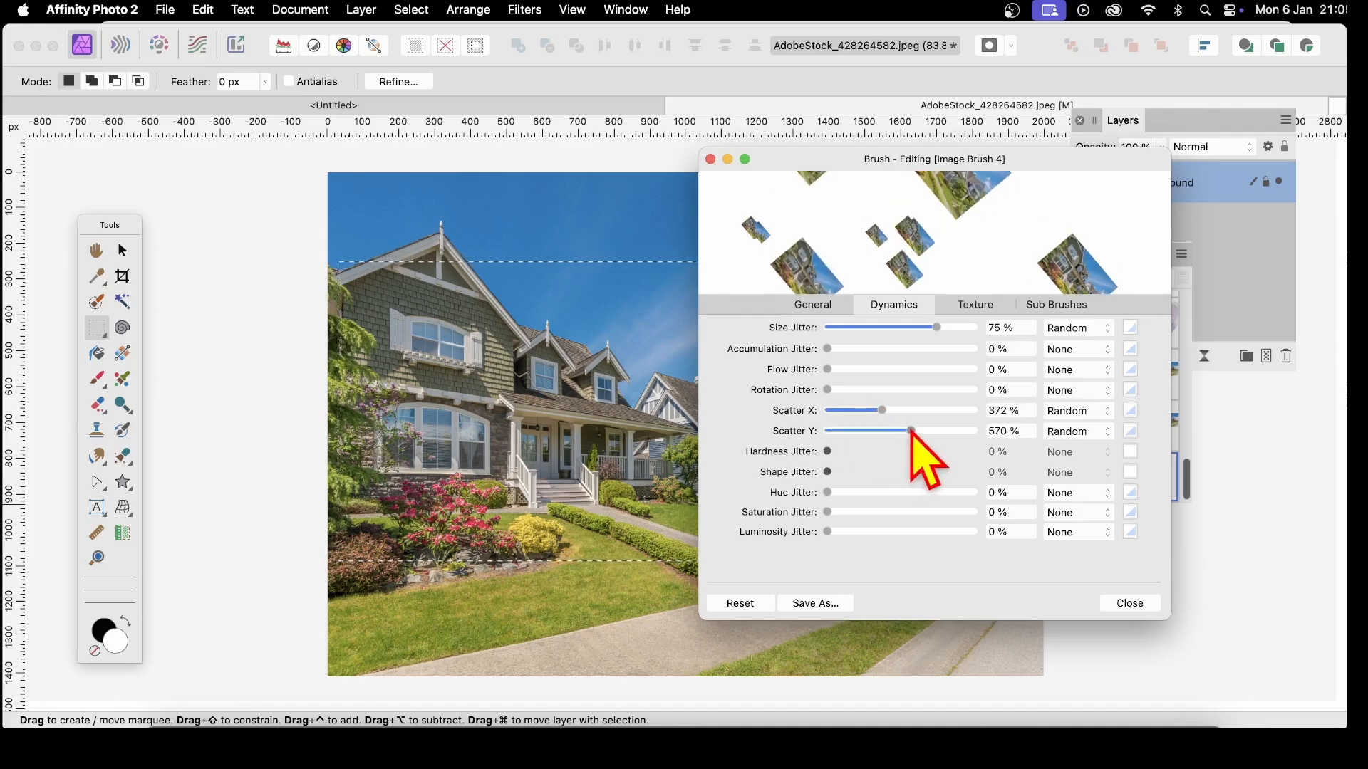
left_click(1139, 604)
Step: Deselect the rectangular marquee around the house
mouse_move(774, 402)
left_mouse_down()
mouse_move(816, 653)
mouse_move(839, 460)
mouse_move(805, 451)
left_mouse_up()
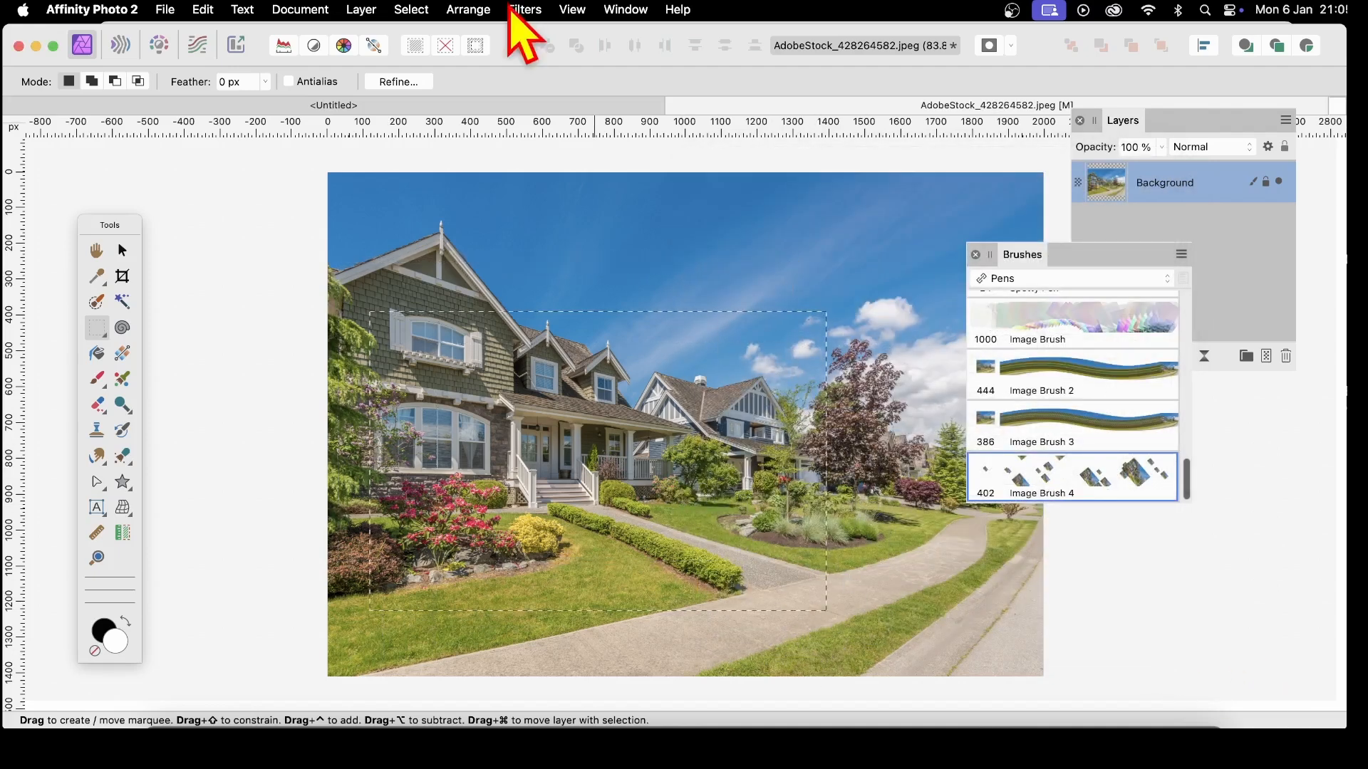
left_click(411, 10)
left_click(406, 51)
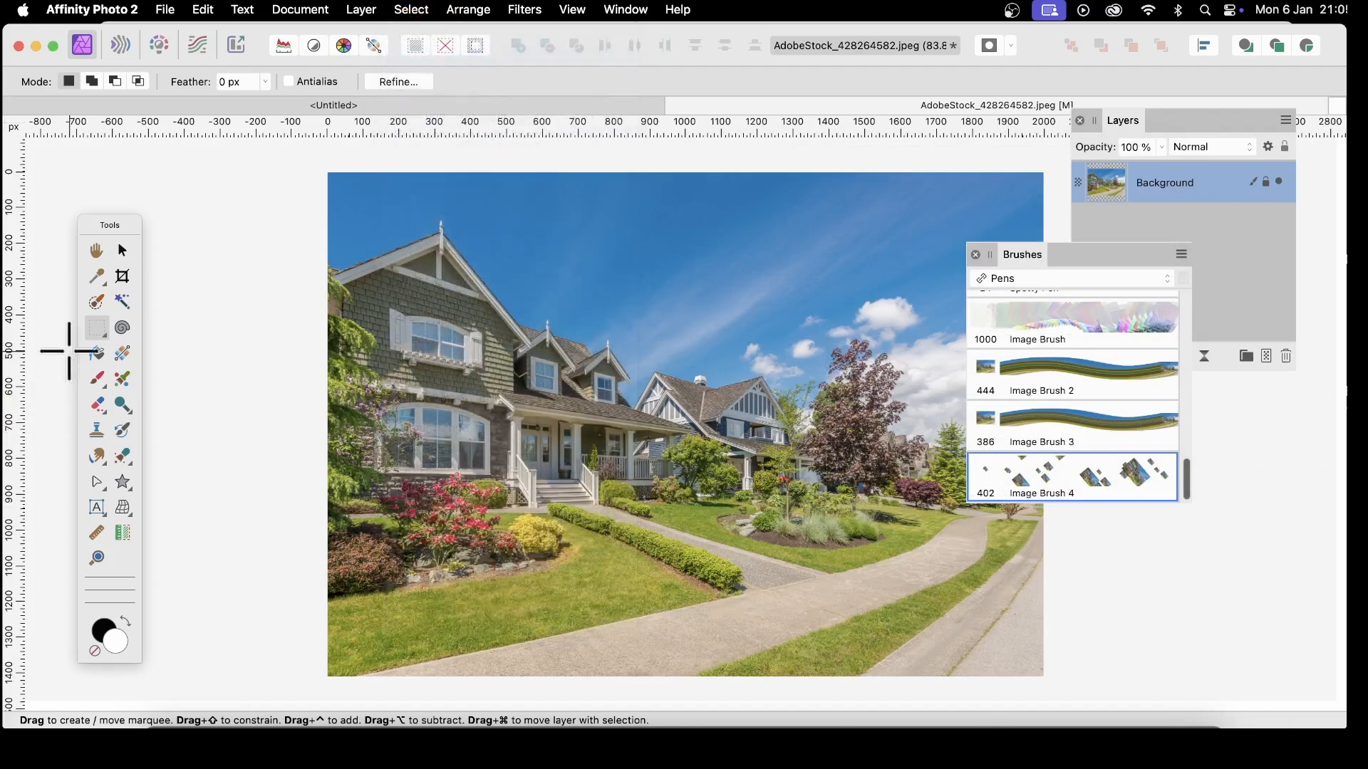
Step: Paint over the photo with the scattered house brush and undo the painting
left_click(97, 379)
mouse_move(584, 613)
left_mouse_down()
mouse_move(741, 365)
mouse_move(864, 513)
mouse_move(1047, 220)
mouse_move(442, 300)
mouse_move(308, 572)
mouse_move(399, 552)
mouse_move(570, 642)
mouse_move(800, 635)
mouse_move(974, 673)
mouse_move(908, 625)
left_mouse_up()
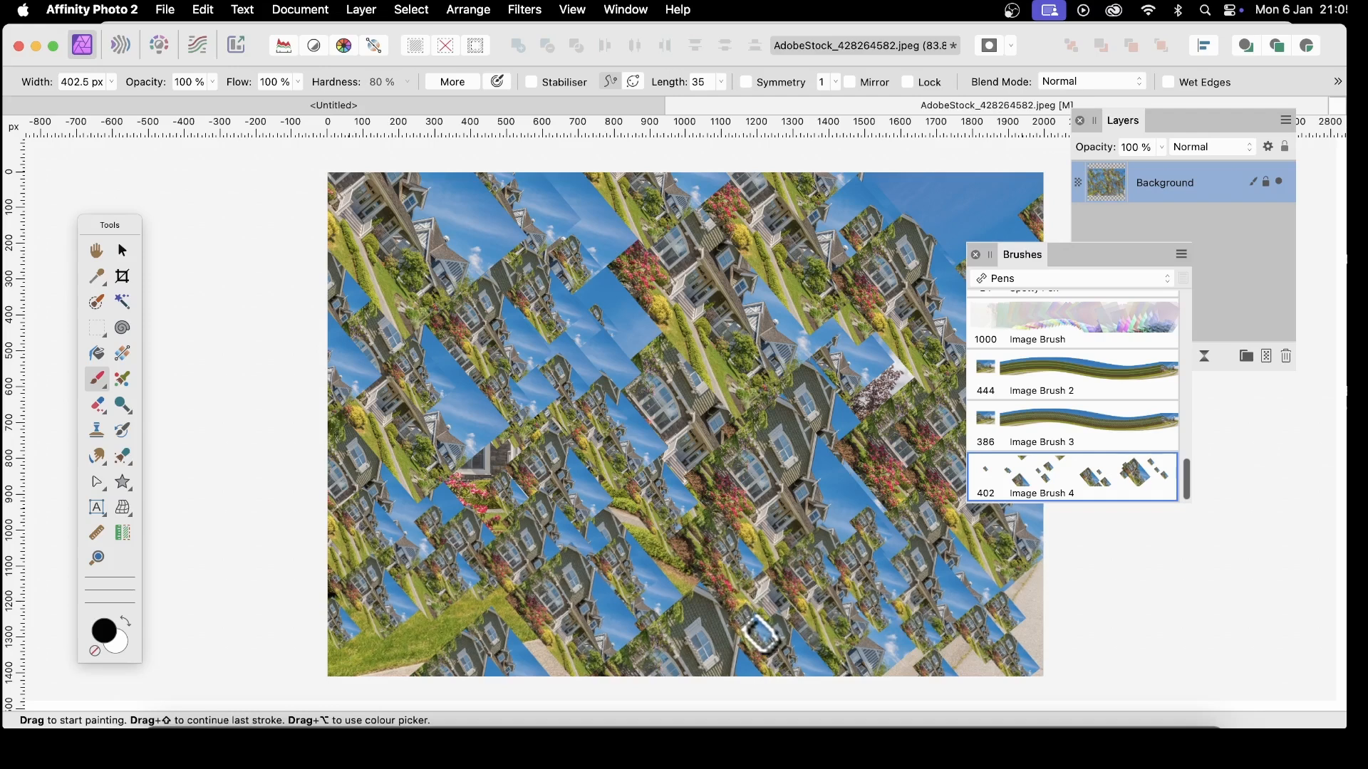
key("super+z")
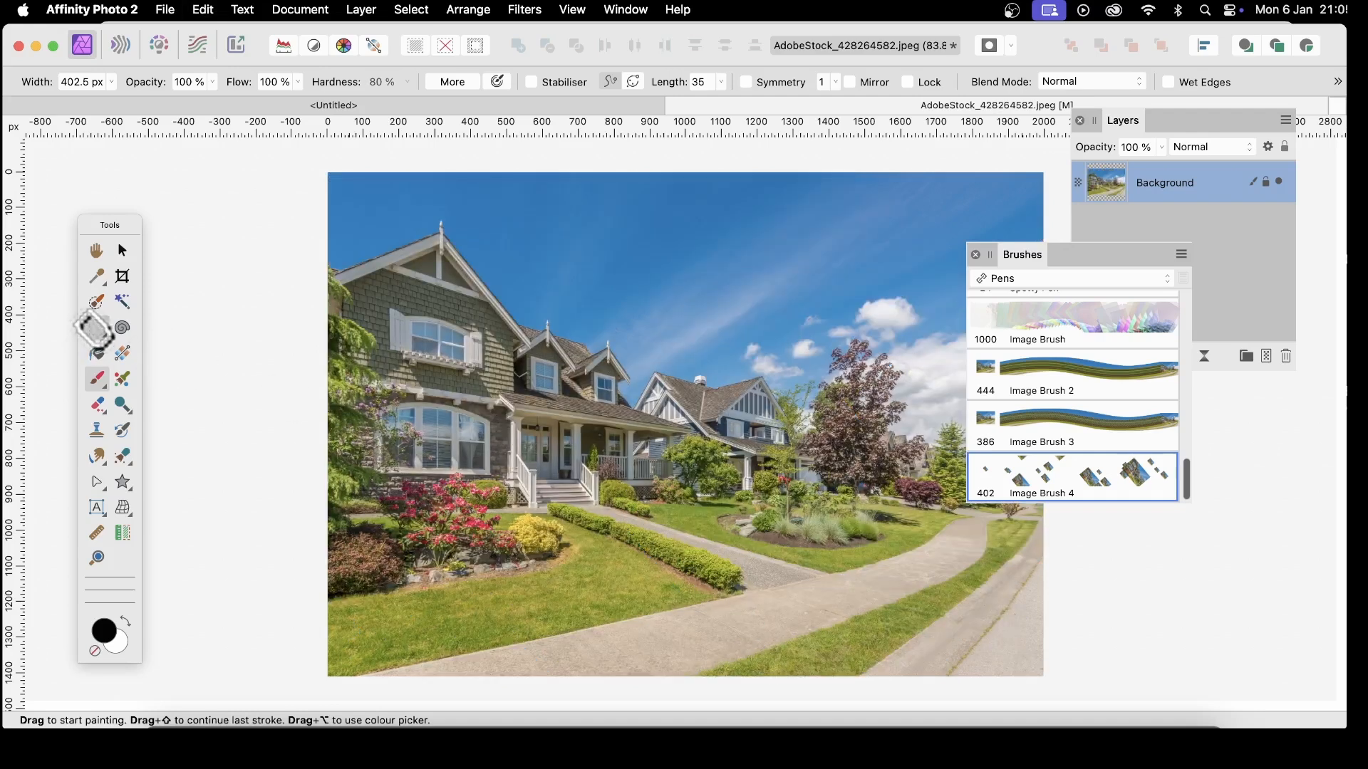
Step: Switch to the Elliptical Marquee Tool and set its feather to 70 px
left_click(96, 328)
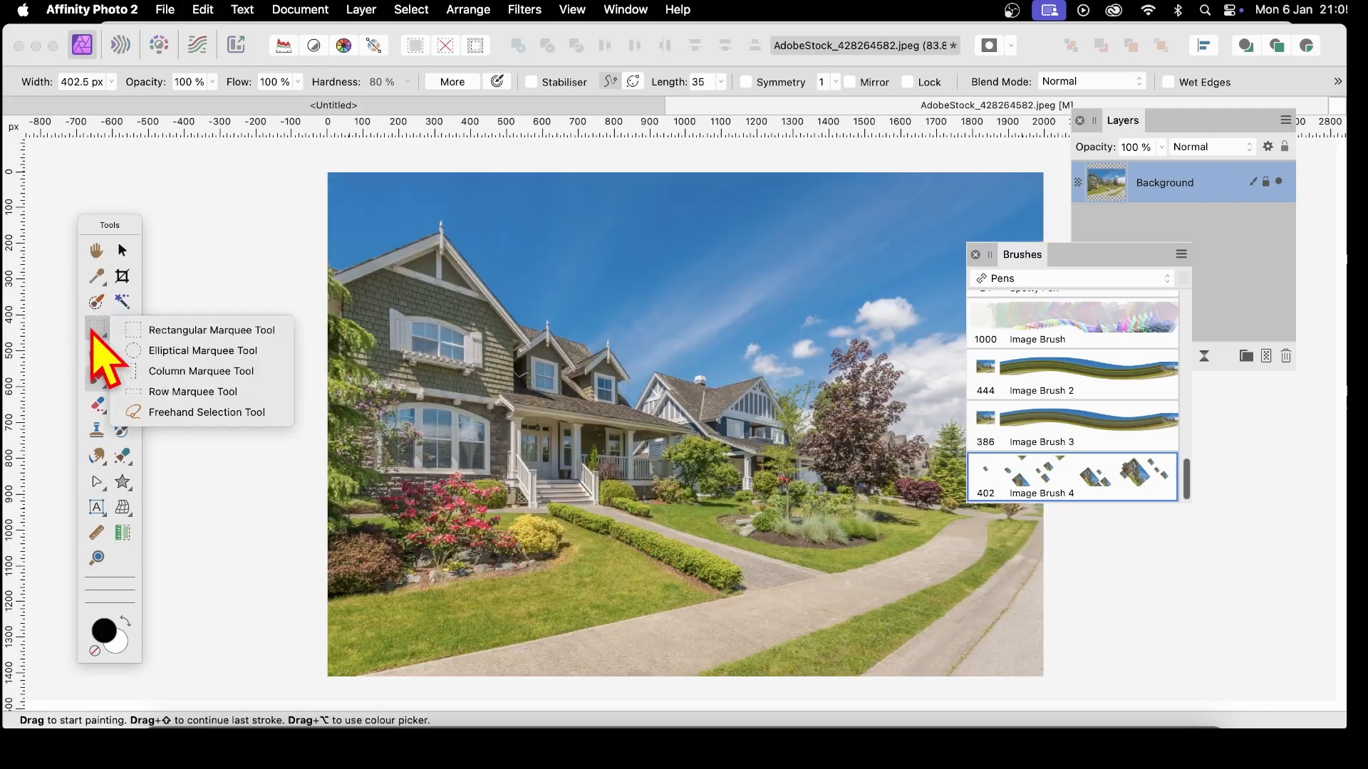
left_click(181, 354)
left_click(265, 81)
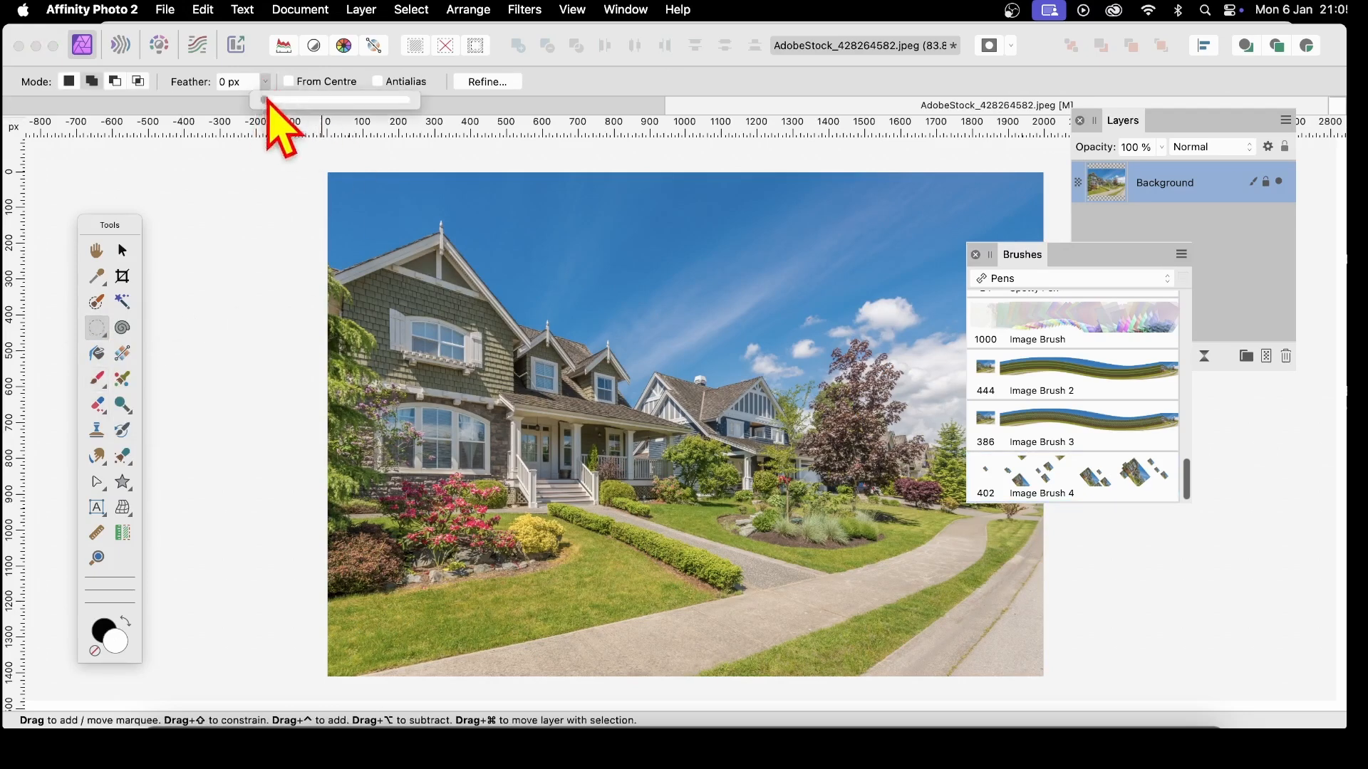
left_click_drag(265, 99, 337, 99)
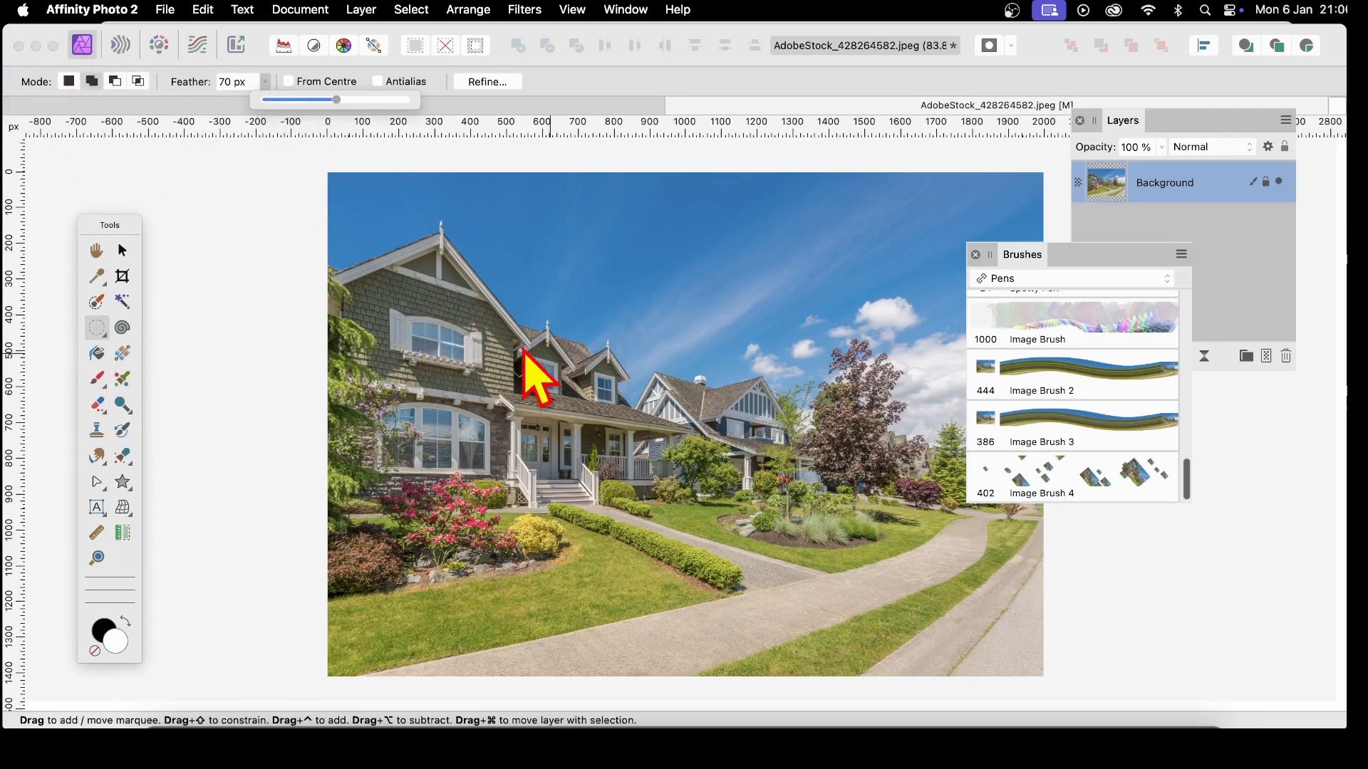
Step: Create a new brush from several feathered elliptical selections over the house, sky, garden and path, and clear the selection
left_click_drag(519, 346, 707, 551)
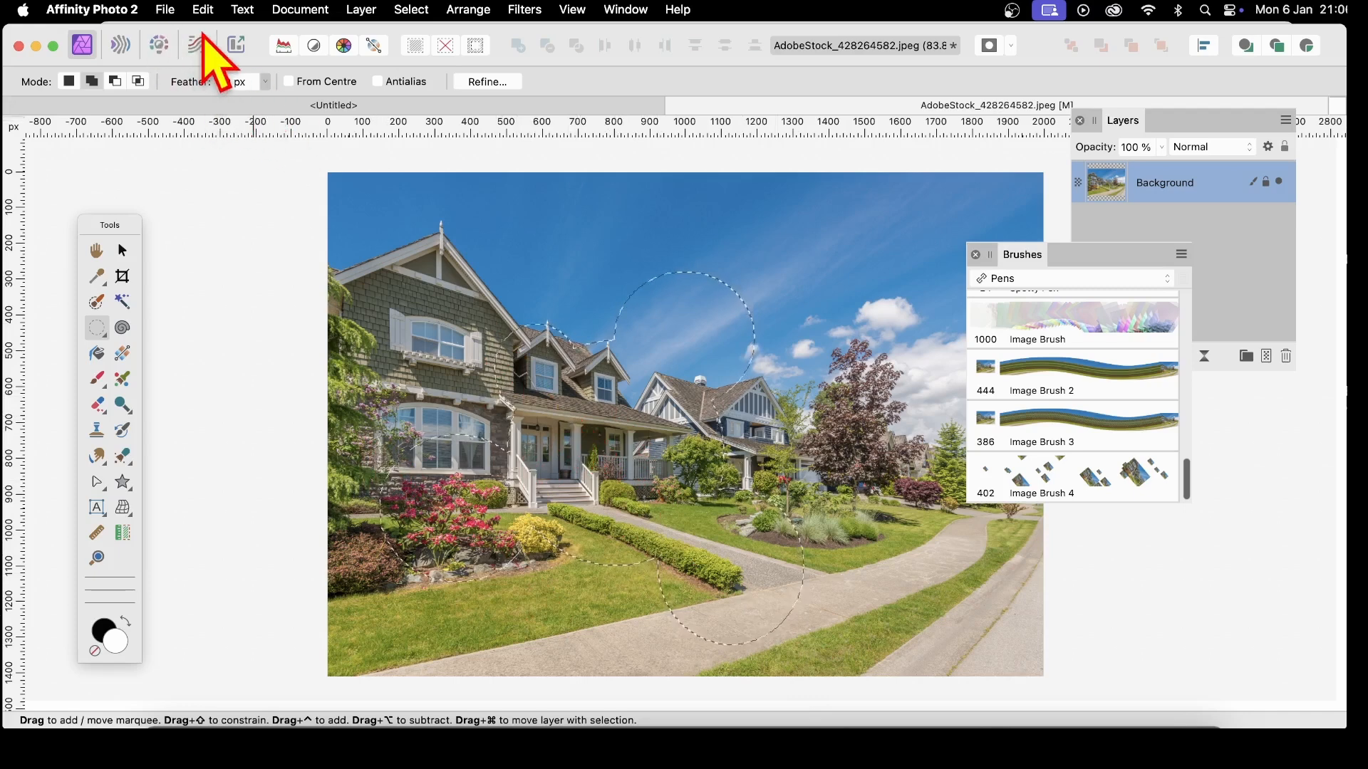
left_click(1181, 256)
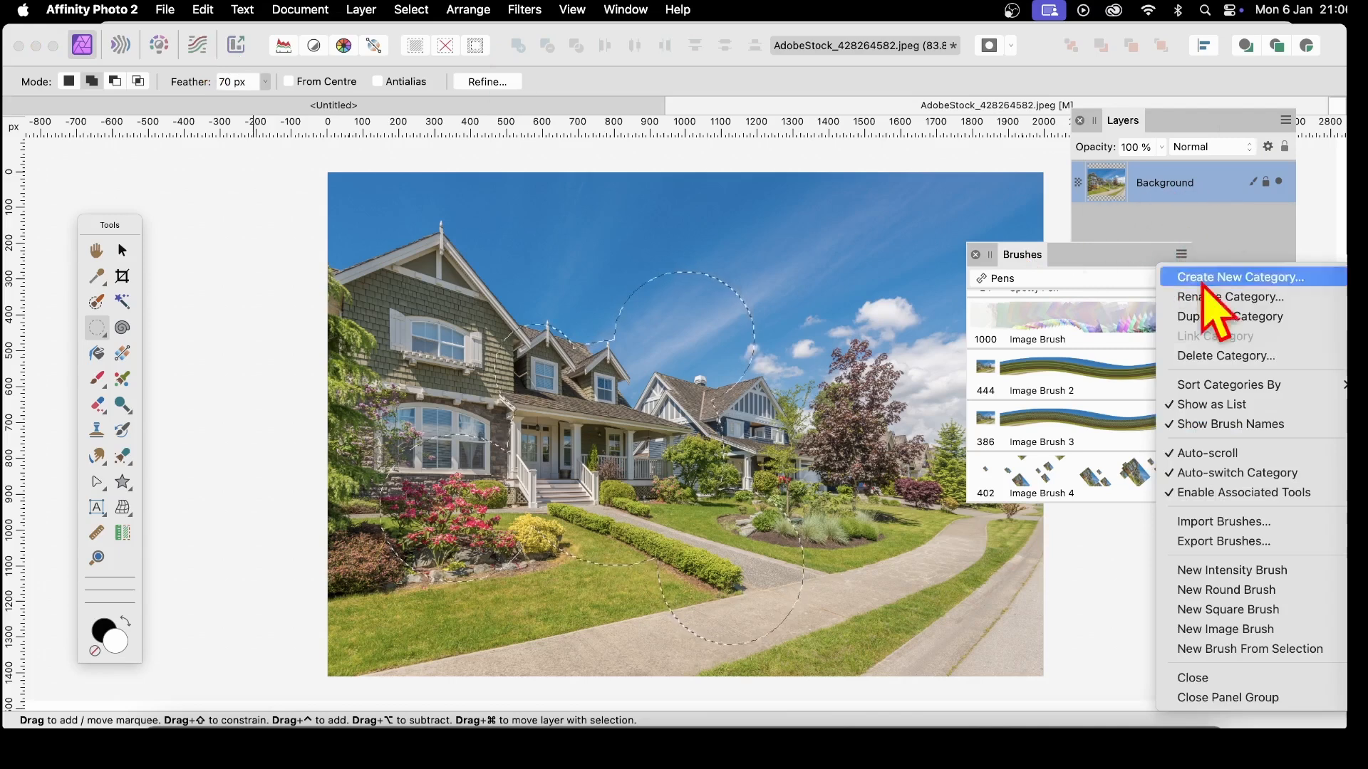
left_click(1262, 648)
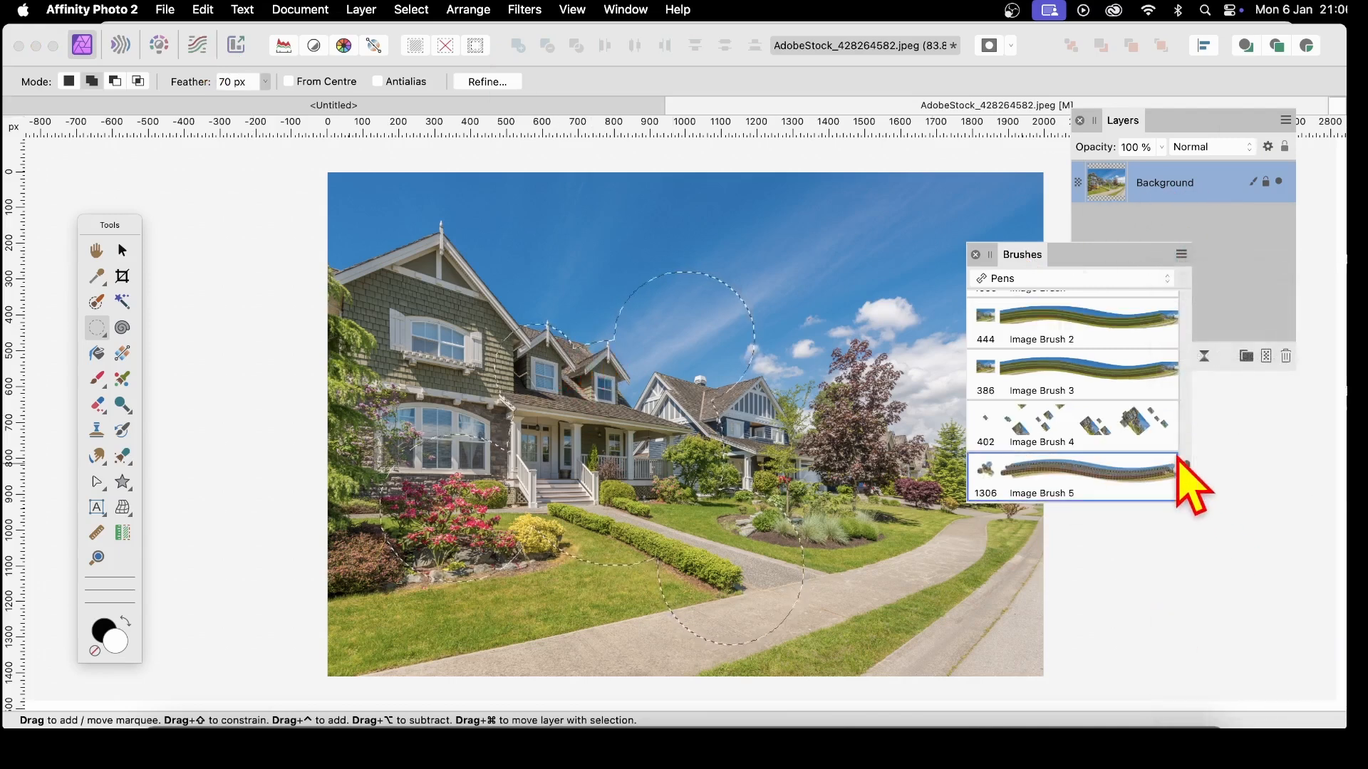
left_click(409, 10)
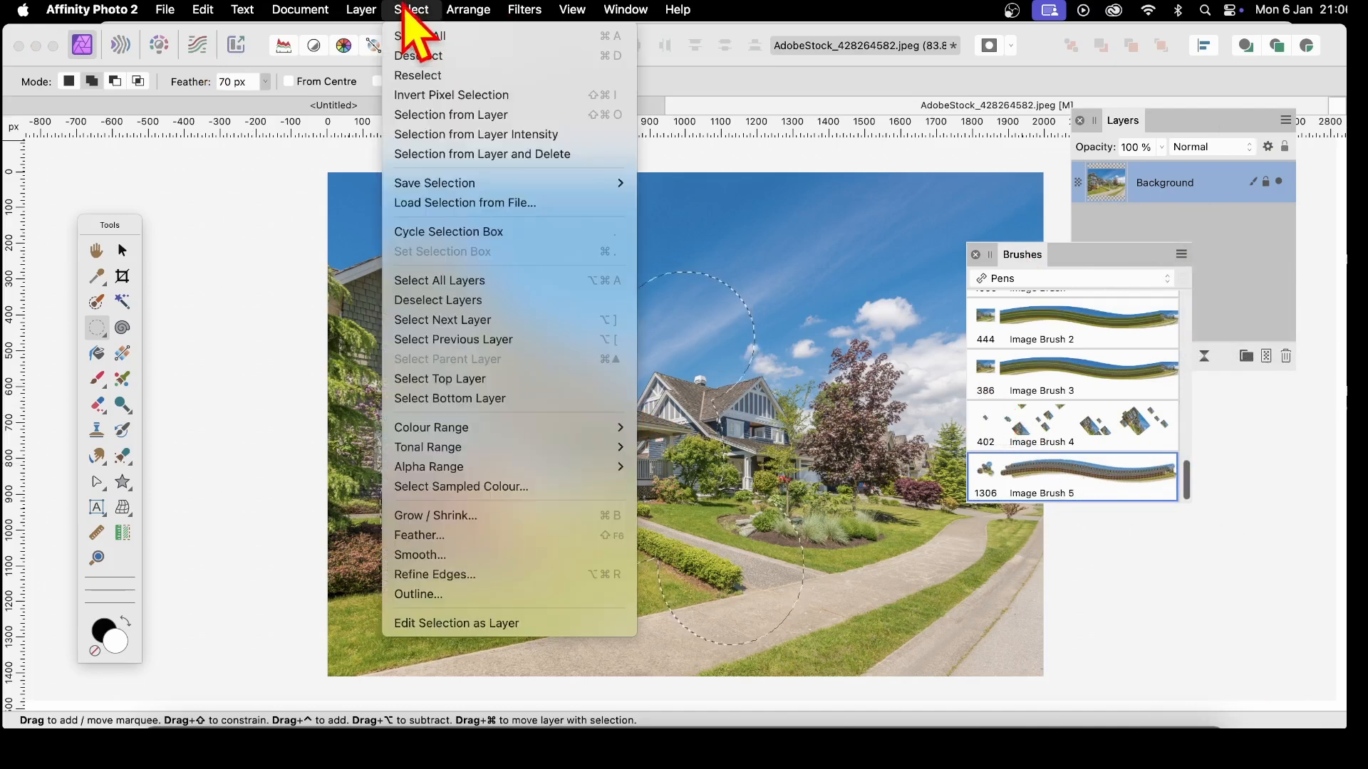
left_click(417, 51)
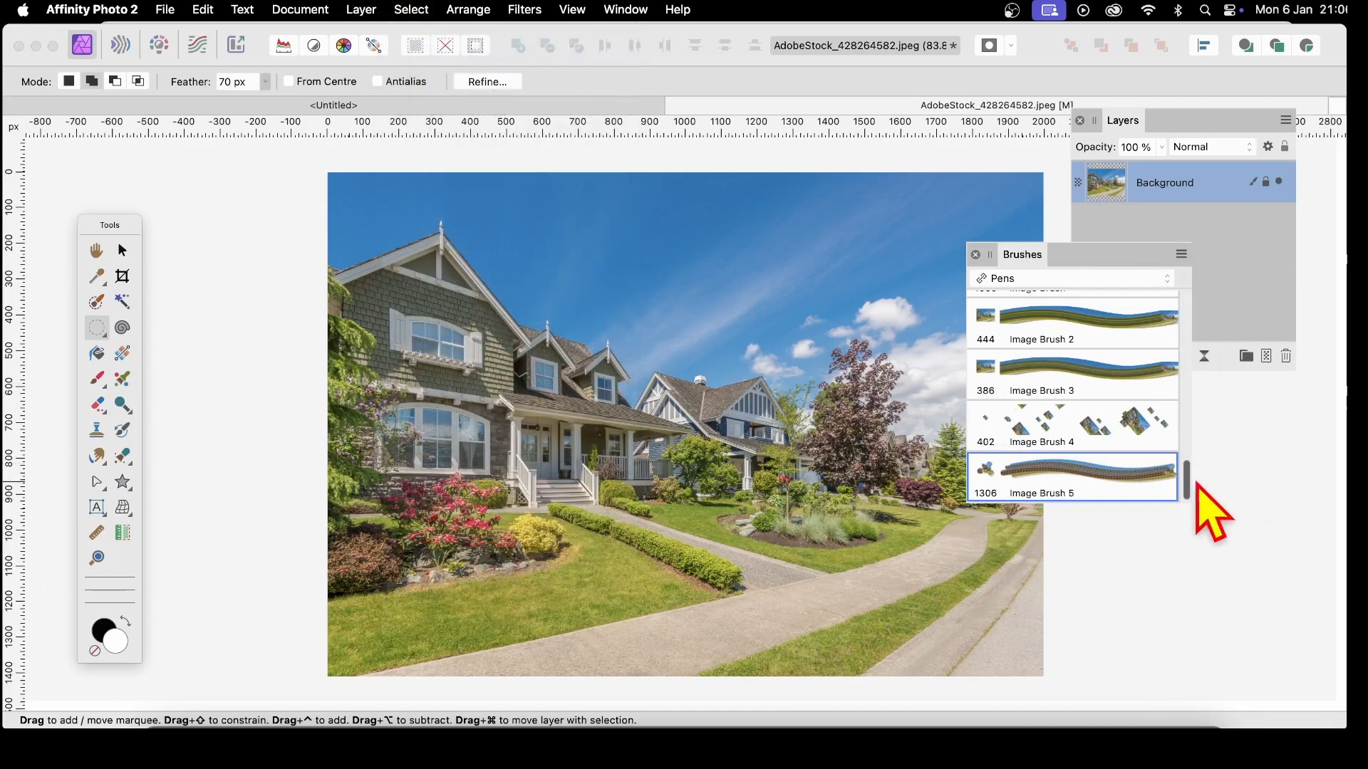
Step: Open the new elliptical-selection brush for editing and set its spacing to 84%
double_click(1105, 480)
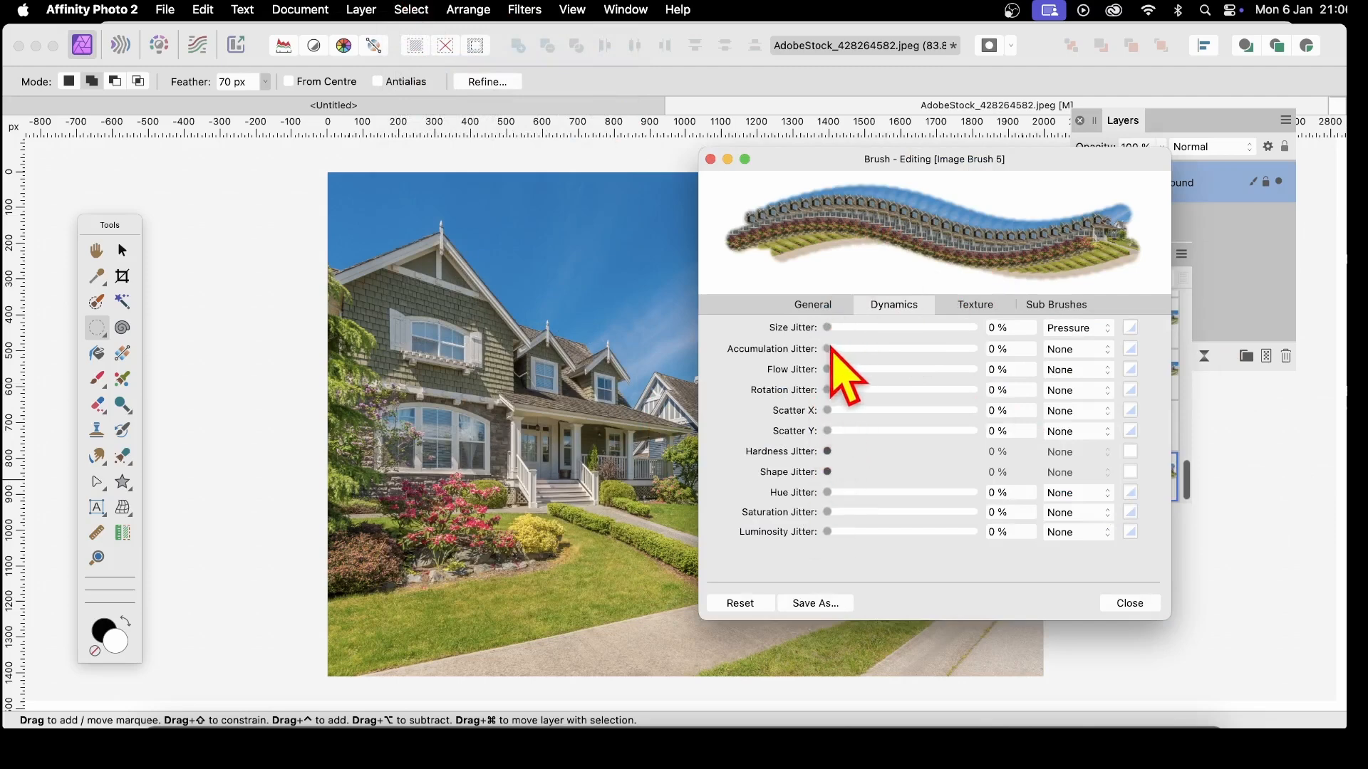
left_click(813, 304)
mouse_move(870, 419)
left_mouse_down()
mouse_move(832, 419)
mouse_move(889, 419)
left_mouse_up()
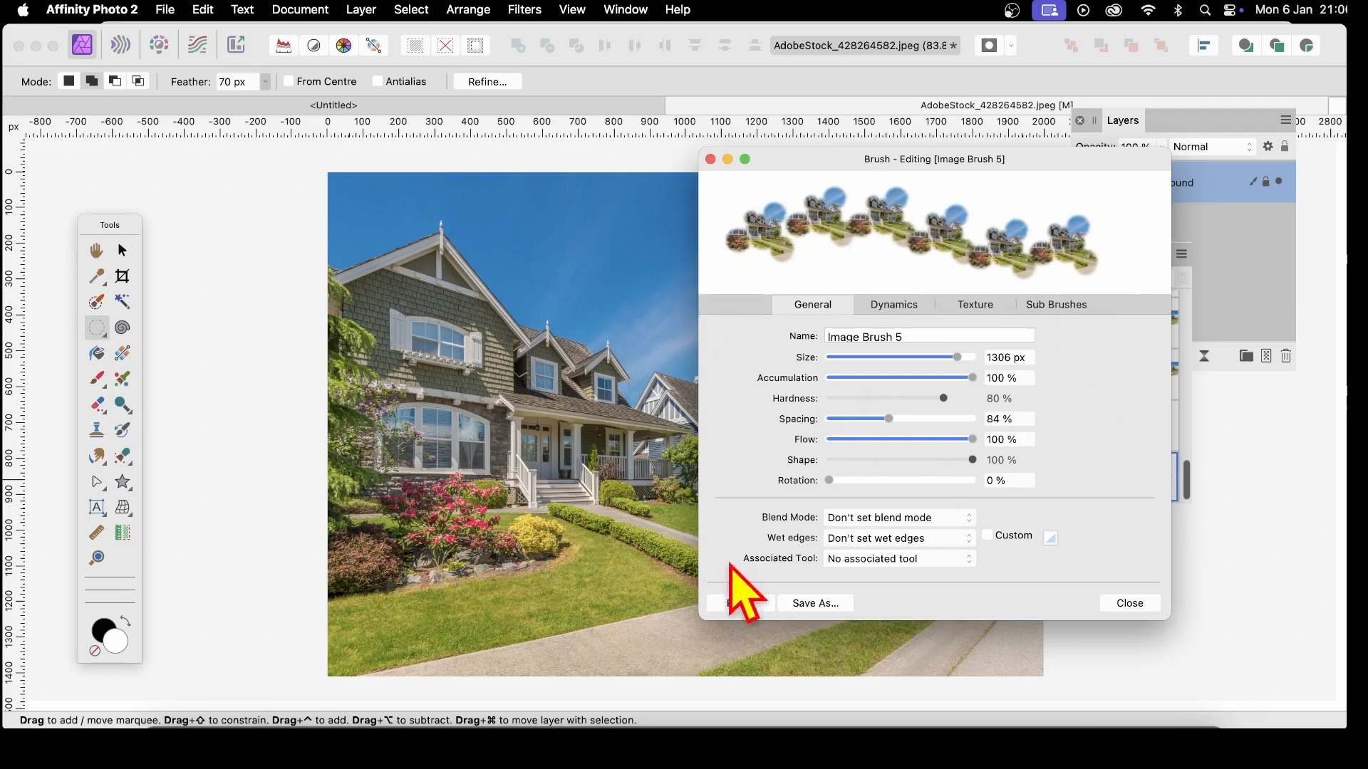
mouse_move(830, 481)
left_mouse_down()
mouse_move(876, 480)
mouse_move(768, 484)
left_mouse_up()
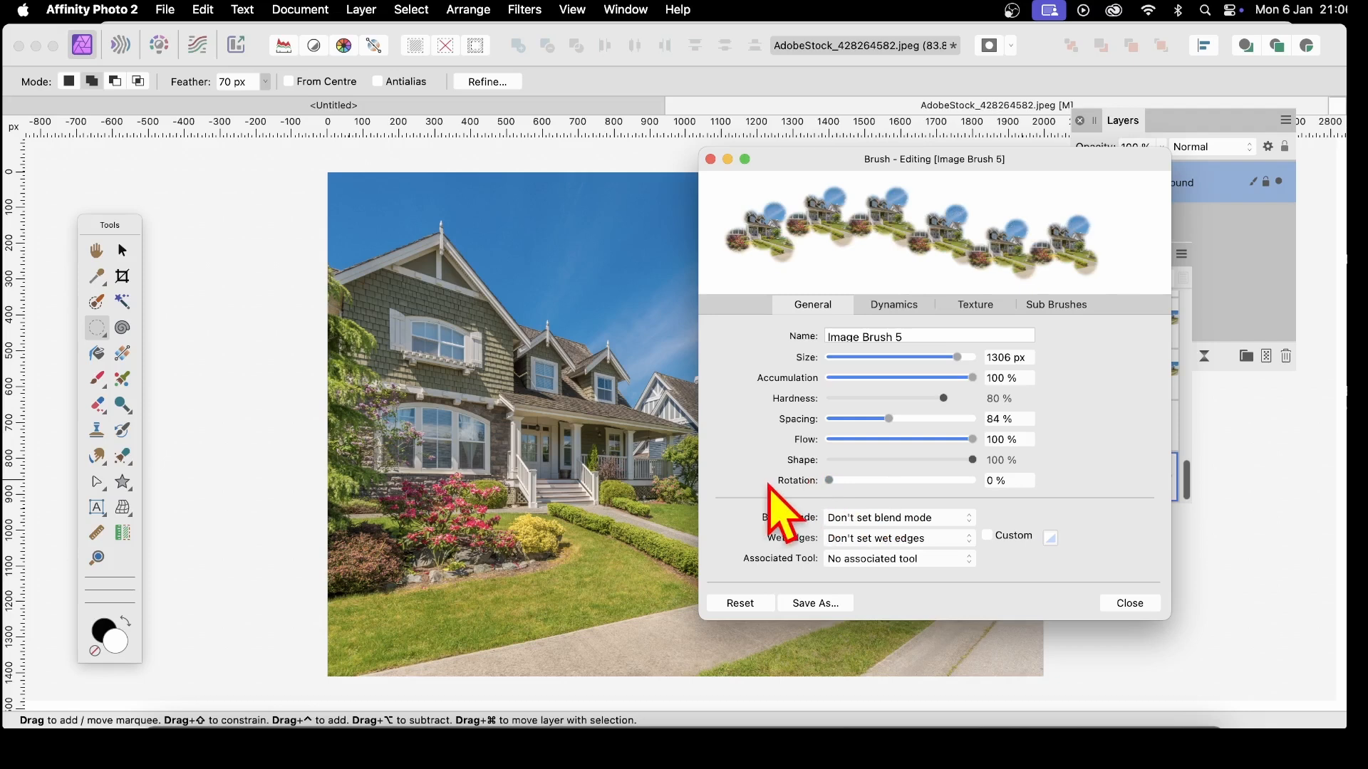
Step: Set the brush's rotation jitter to 83% with the Cyclic controller
left_click(895, 305)
left_click_drag(828, 390, 951, 393)
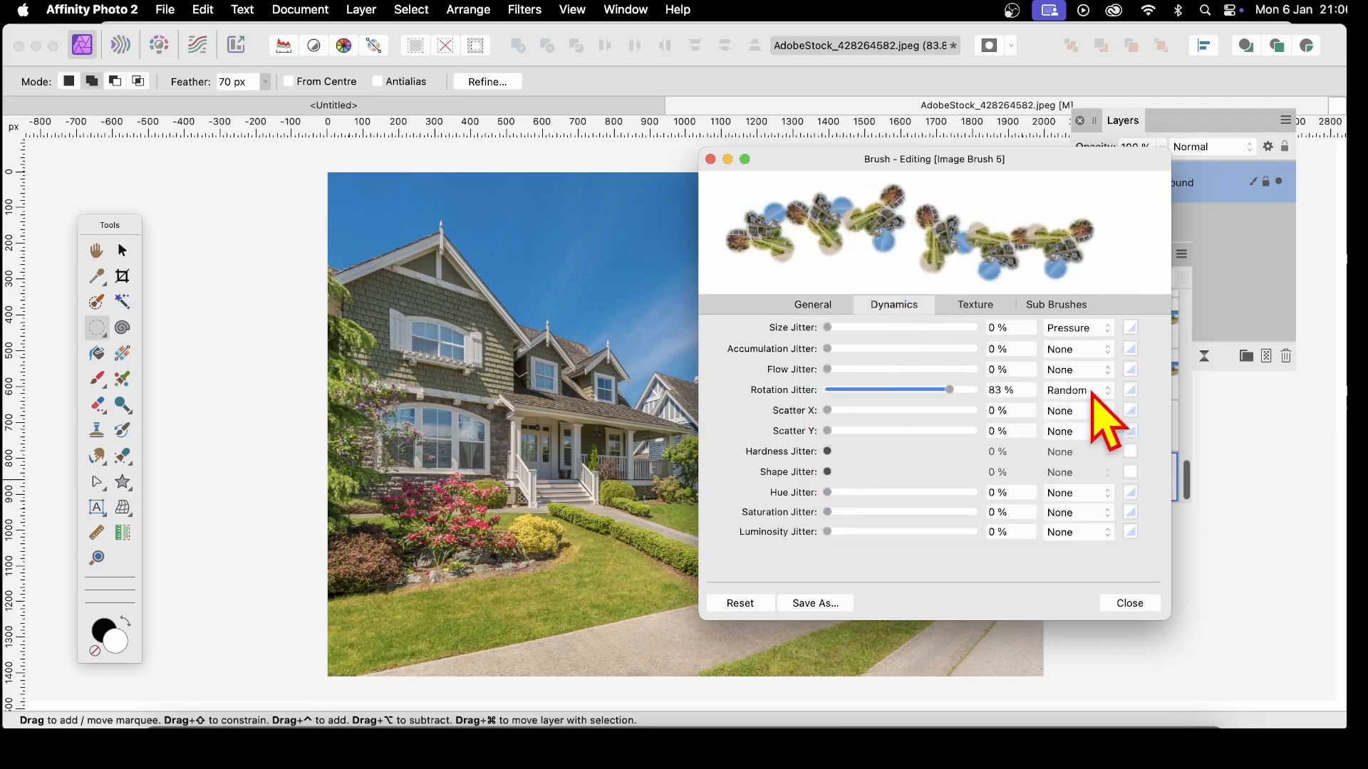
left_click(1092, 394)
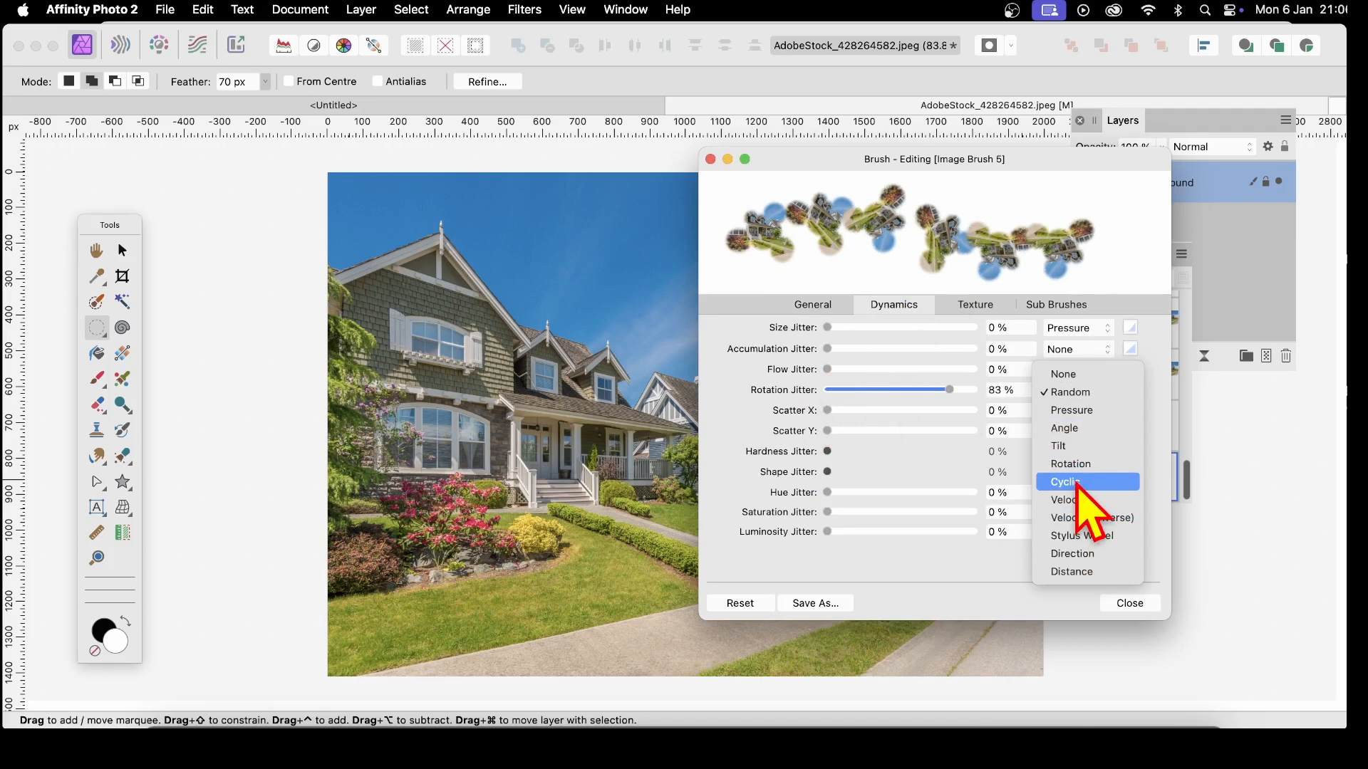
left_click(1078, 483)
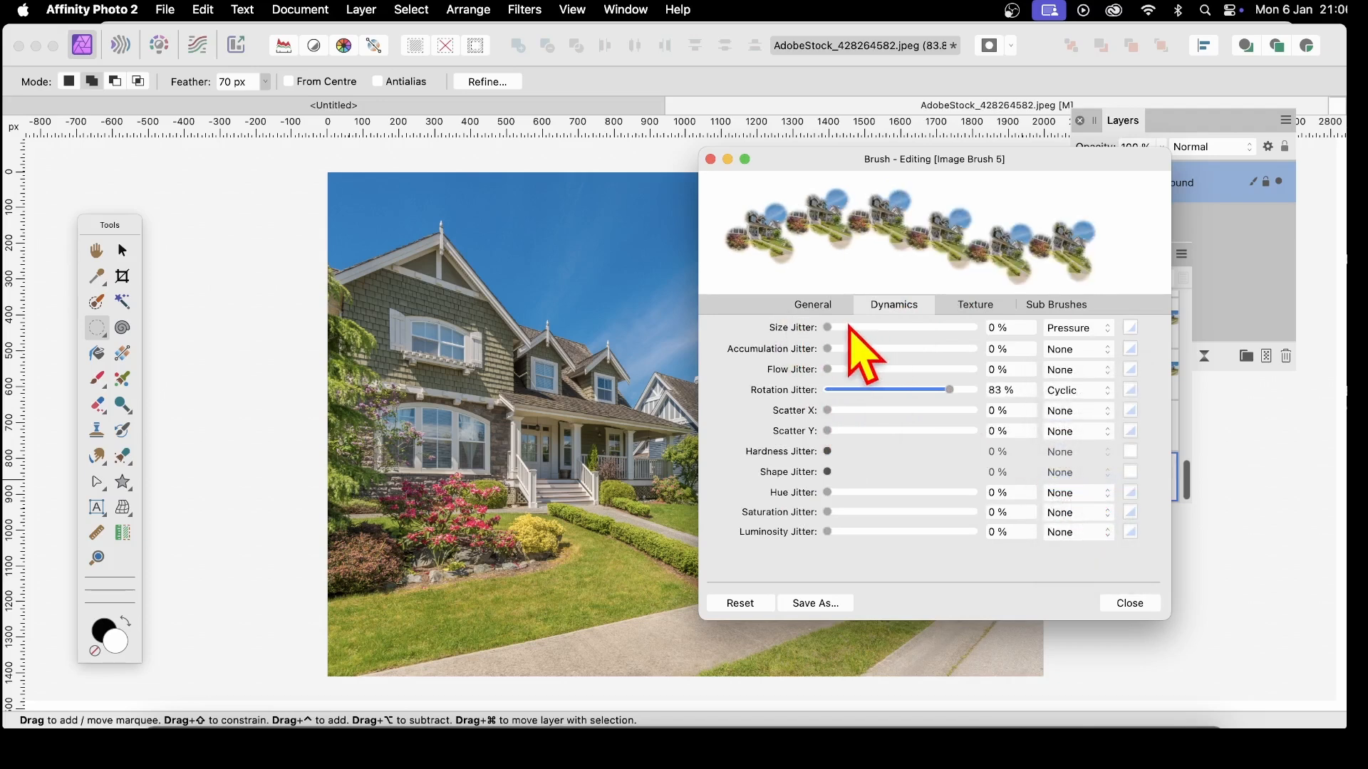
Step: Set the brush's size jitter to 59% and hue jitter to 79%, both random, and close the editor
left_click_drag(845, 328, 914, 328)
left_click(1072, 328)
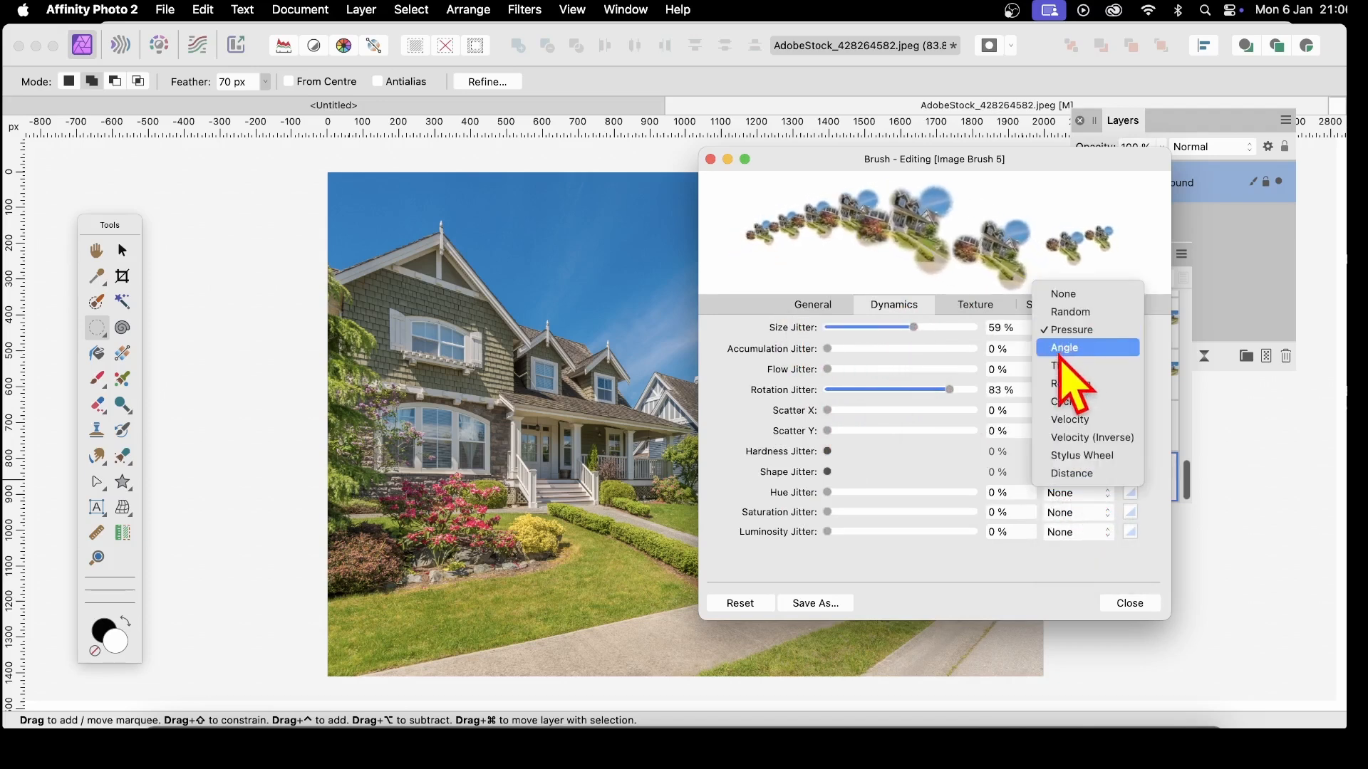
left_click(1076, 313)
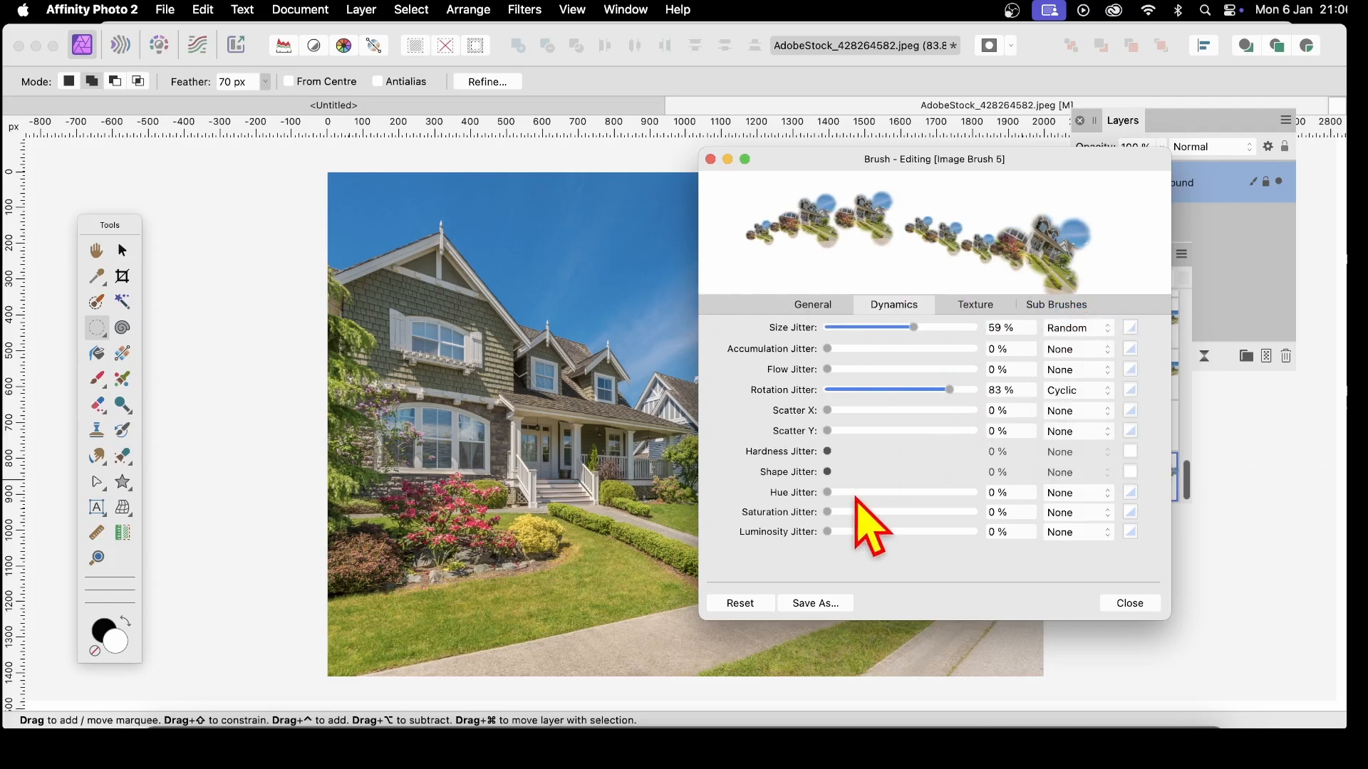
left_click_drag(857, 494, 944, 495)
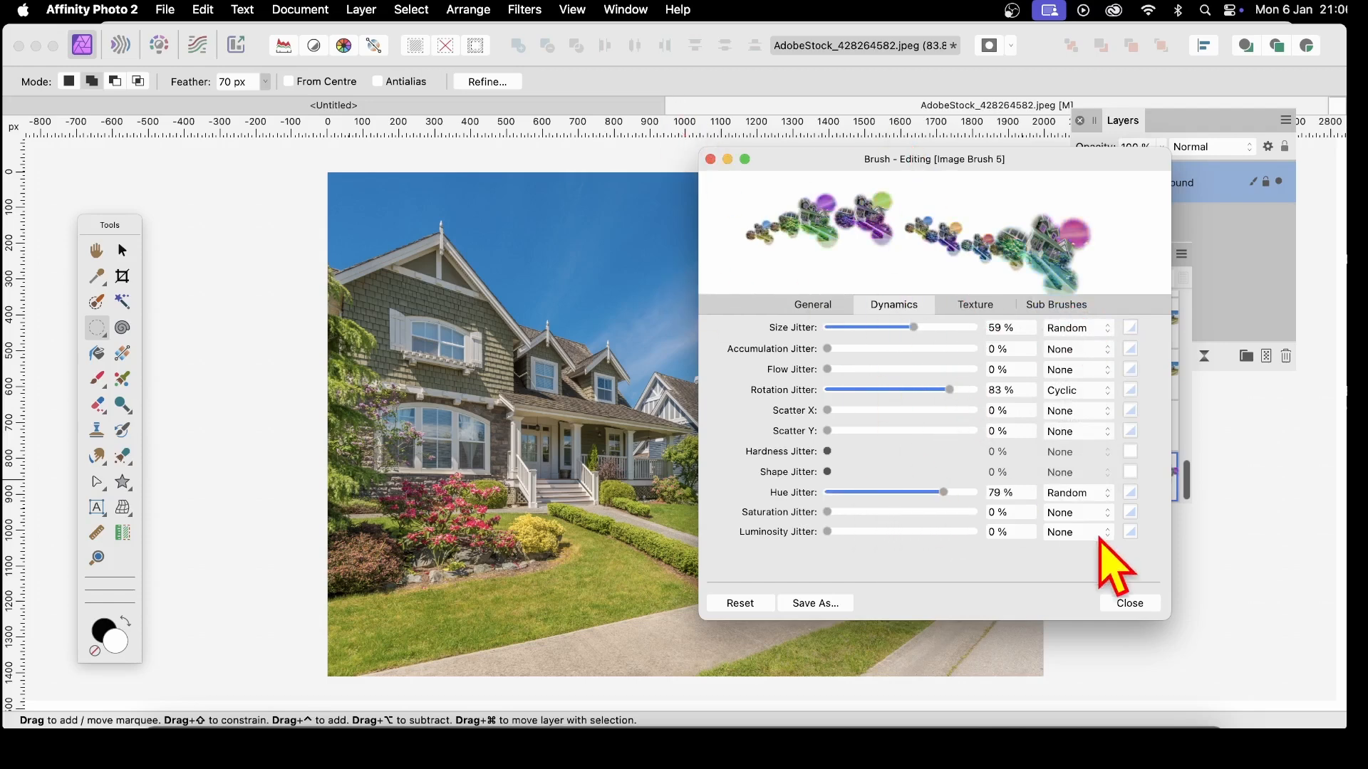
left_click(1147, 603)
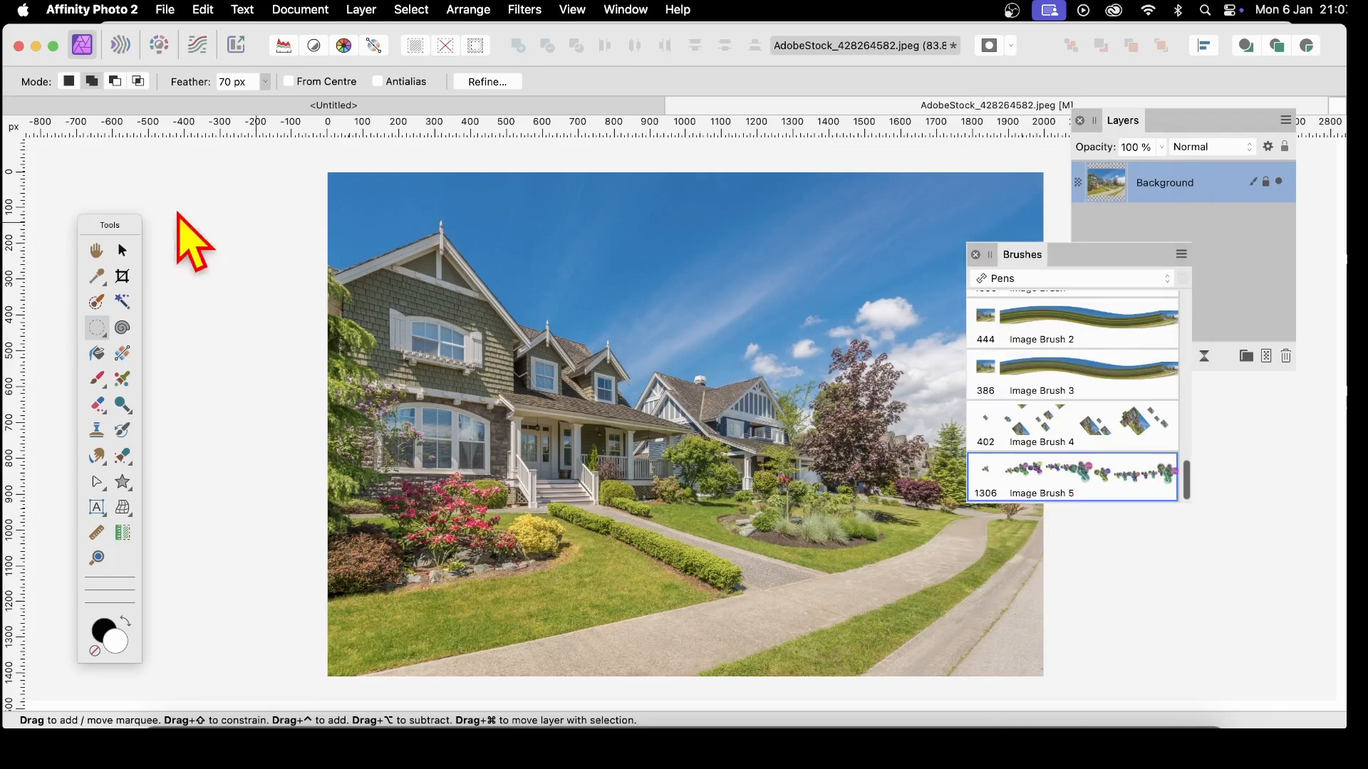
Step: Paint over the whole photo with the new image brush at 1306 px, and again with its width set to 260 px
left_click(97, 379)
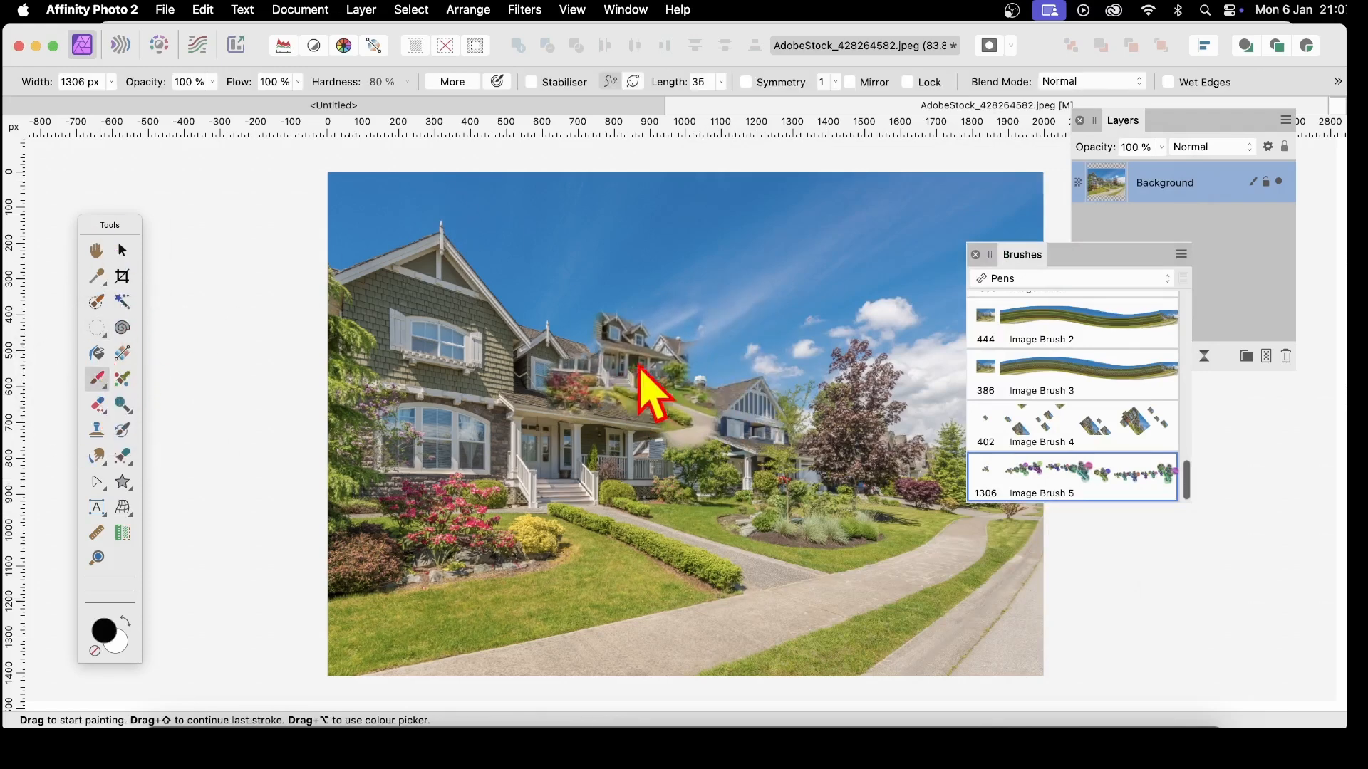
mouse_move(648, 382)
left_mouse_down()
mouse_move(762, 288)
mouse_move(274, 405)
mouse_move(330, 611)
mouse_move(481, 571)
mouse_move(733, 644)
mouse_move(626, 535)
mouse_move(537, 550)
mouse_move(558, 495)
mouse_move(335, 440)
mouse_move(215, 93)
left_mouse_up()
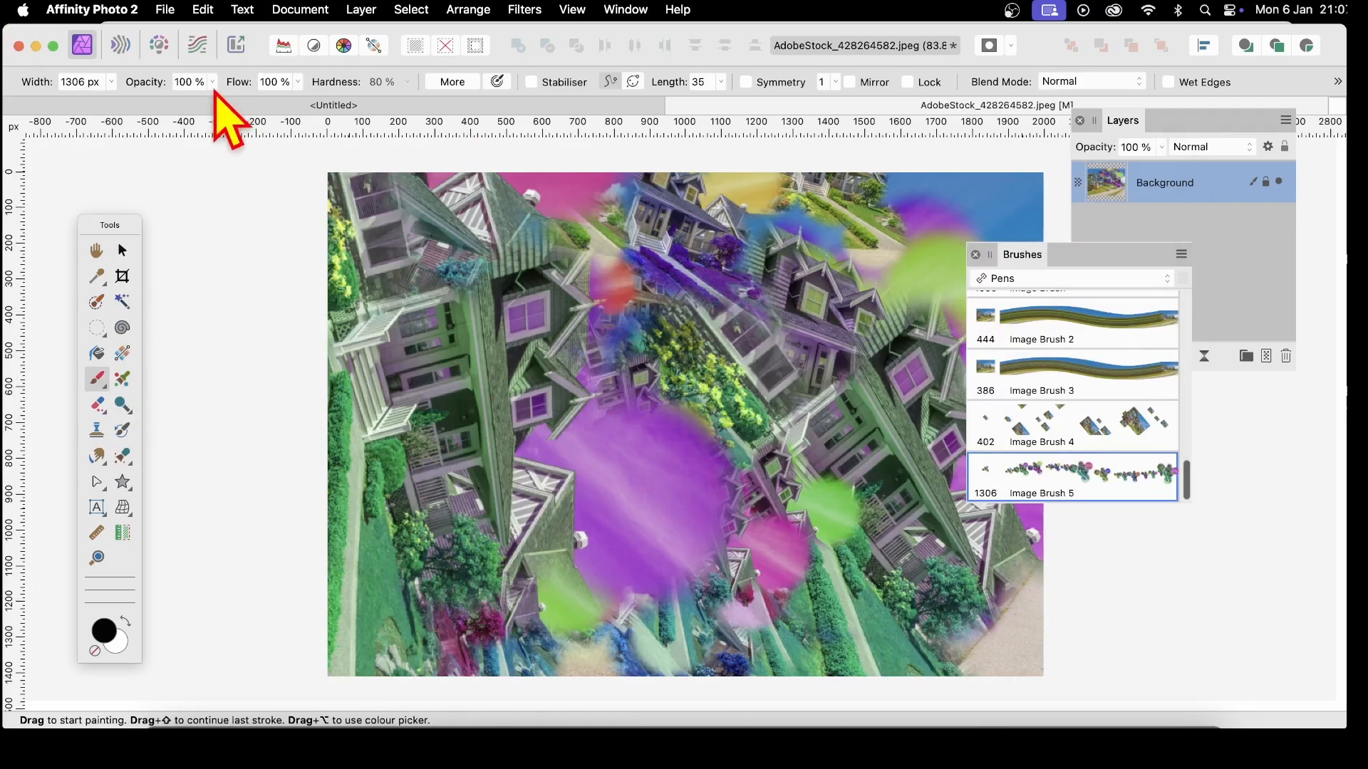
left_click(112, 82)
left_click_drag(129, 100, 105, 100)
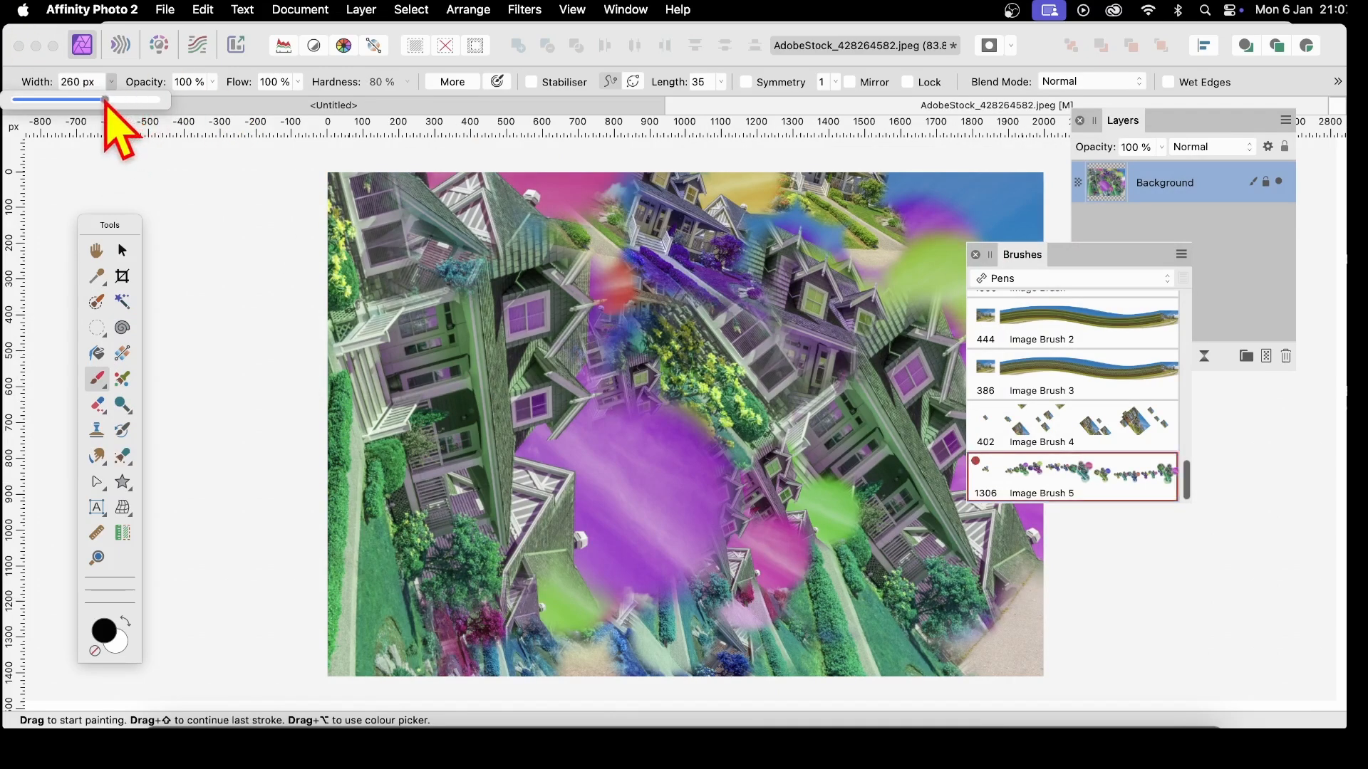
mouse_move(686, 336)
left_mouse_down()
mouse_move(953, 244)
mouse_move(498, 143)
mouse_move(736, 577)
mouse_move(601, 489)
mouse_move(940, 699)
mouse_move(877, 653)
mouse_move(864, 315)
mouse_move(480, 162)
mouse_move(359, 93)
left_mouse_up()
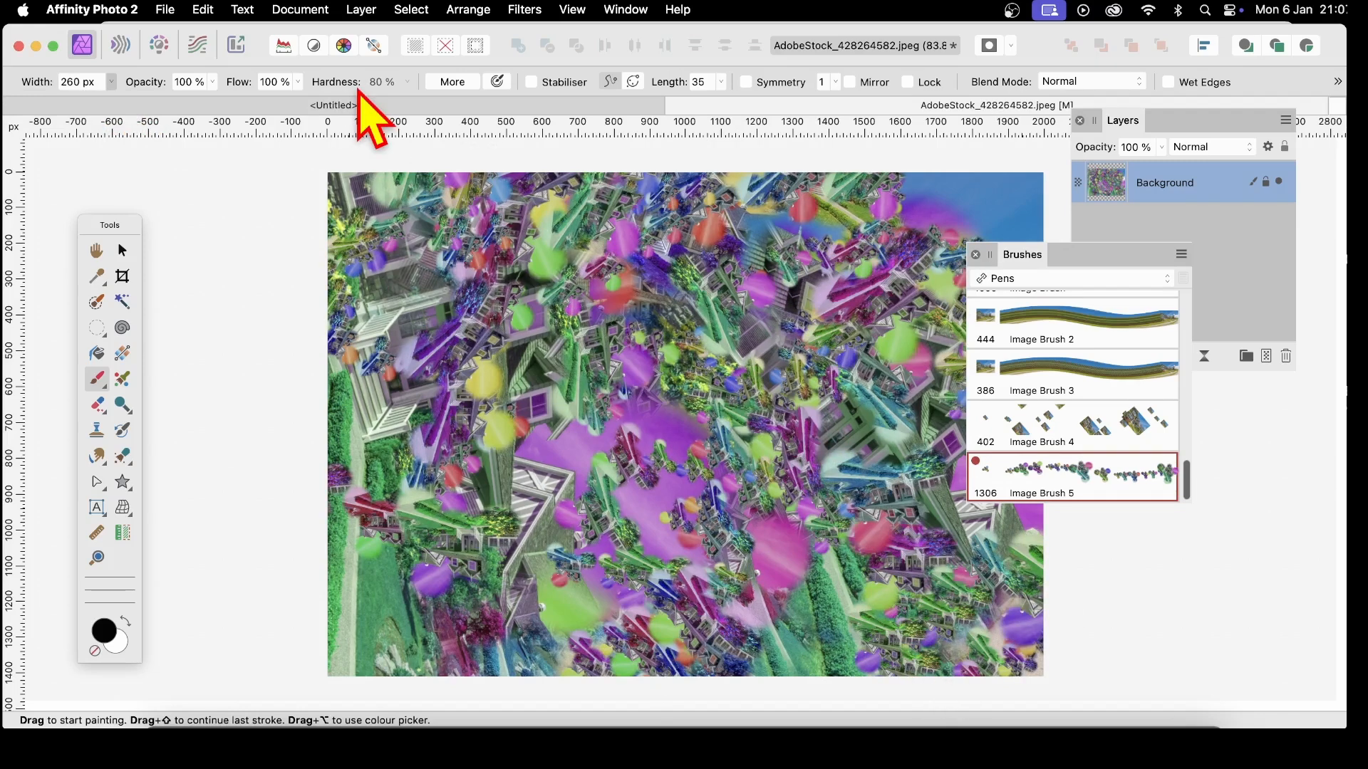
Step: Check the print preview of the painted collage and leave without printing
left_click(175, 10)
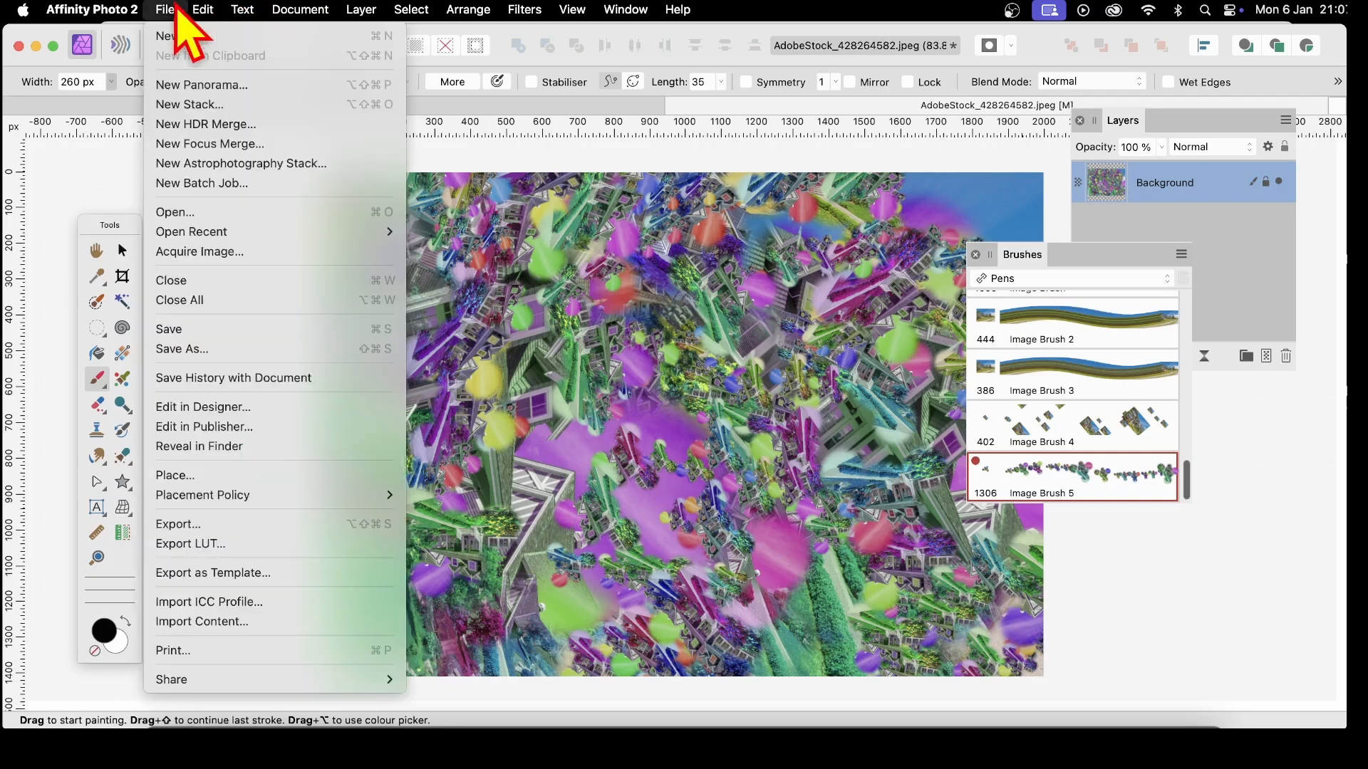
left_click(178, 650)
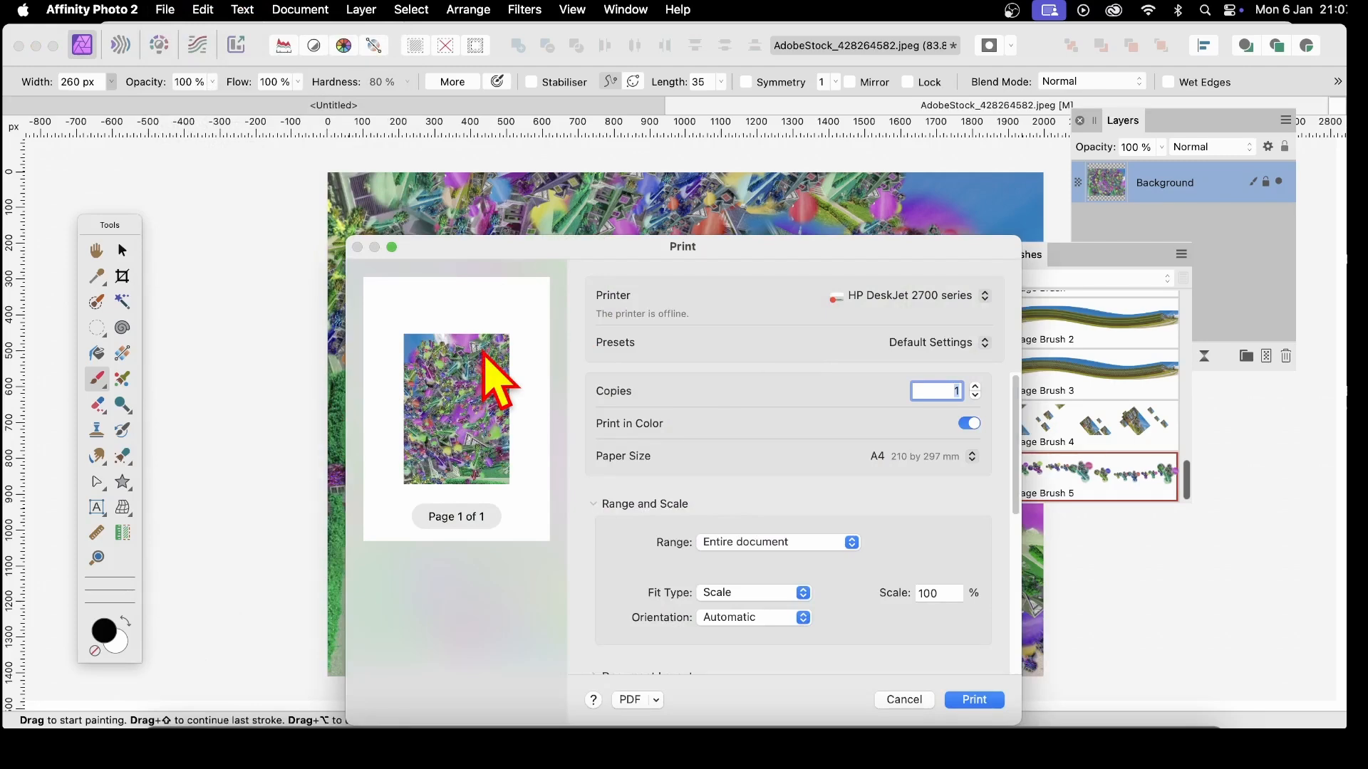
left_click(904, 700)
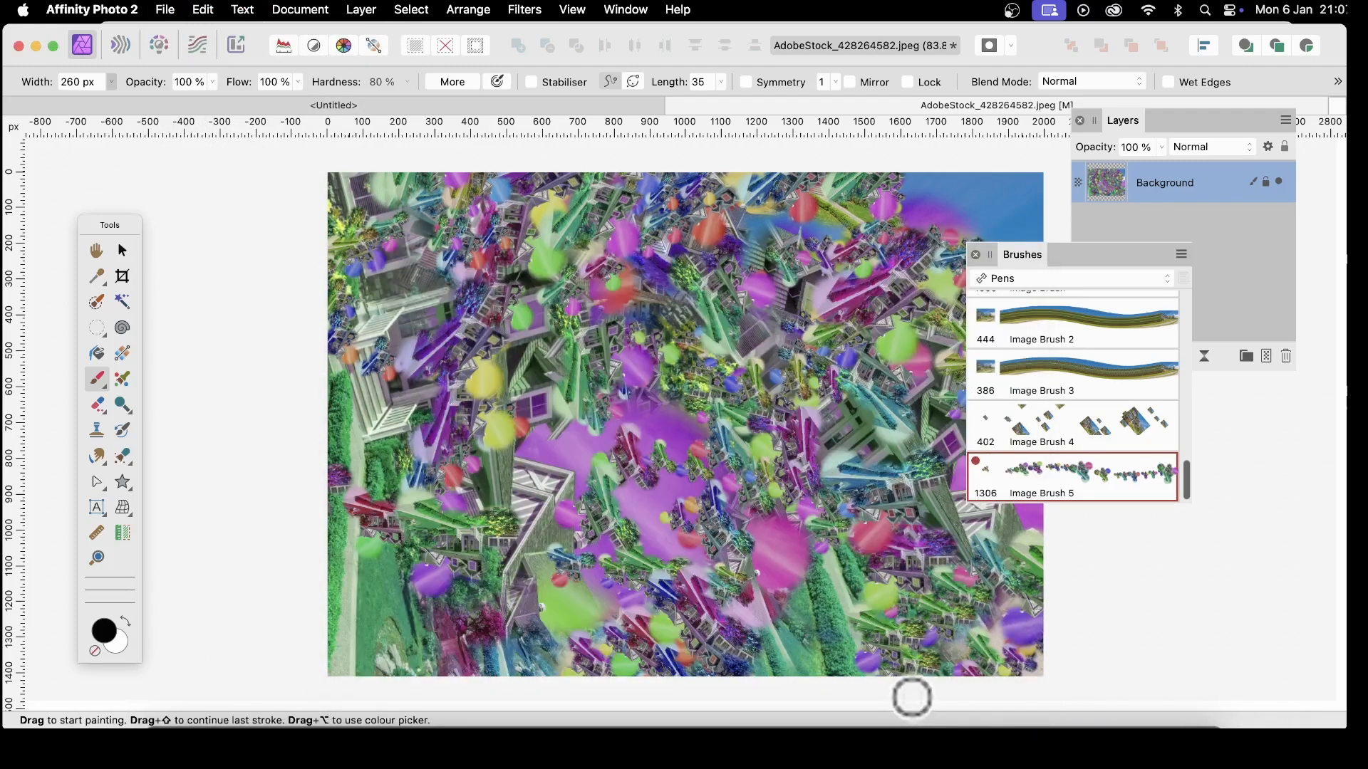